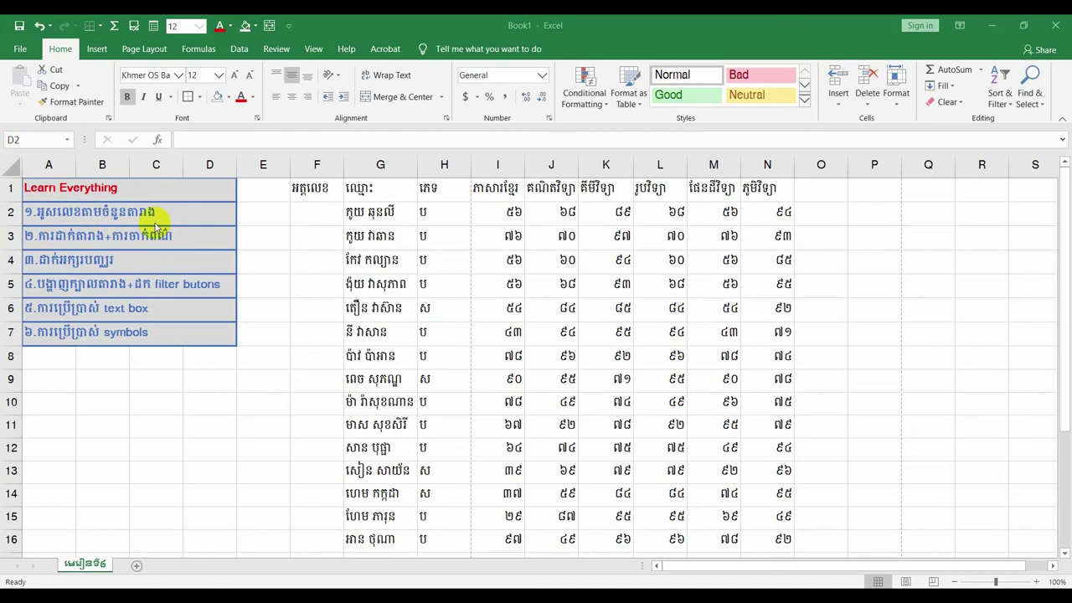
Try filling a number series down column F from a single 1 in F2, then undo it.
{"action": "left_click", "coordinate": [319, 210]}
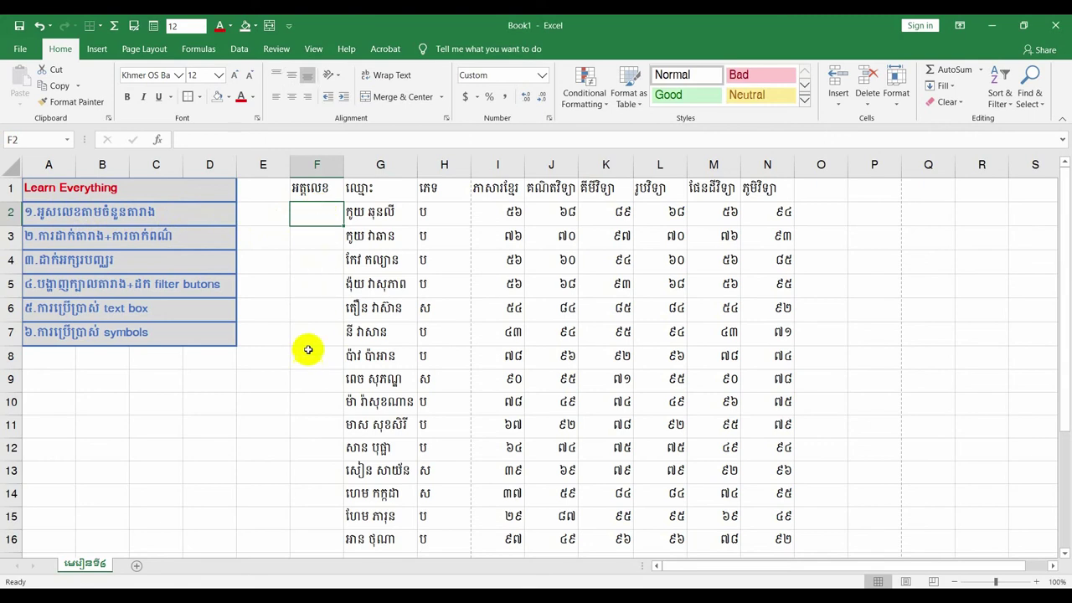
{"action": "scroll", "coordinate": [308, 350], "scroll_direction": "down", "scroll_amount": 6}
{"action": "scroll", "coordinate": [309, 349], "scroll_direction": "up", "scroll_amount": 6}
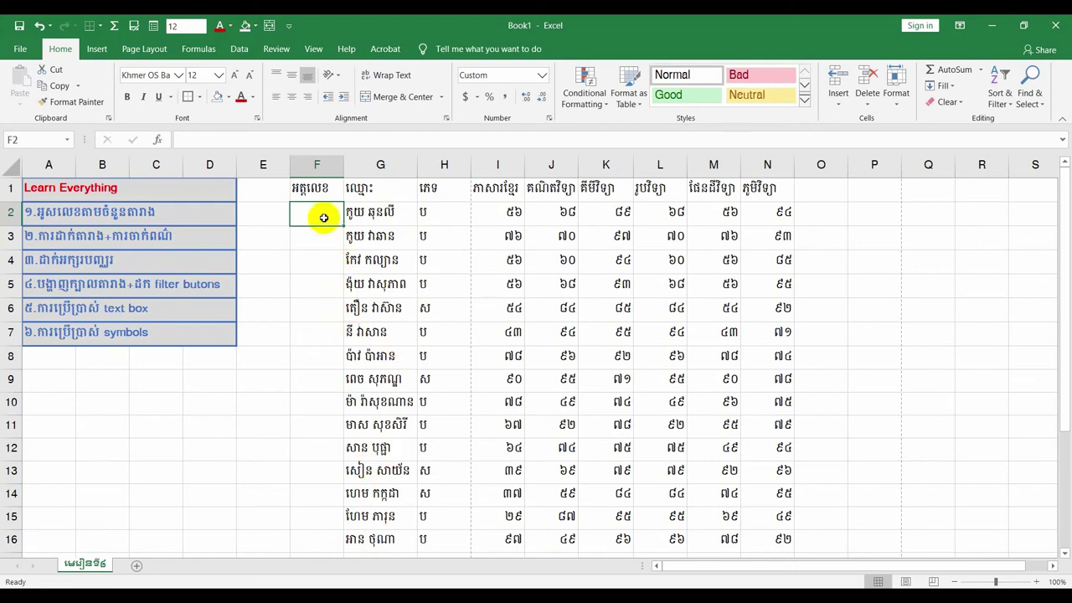
{"action": "type", "text": "1"}
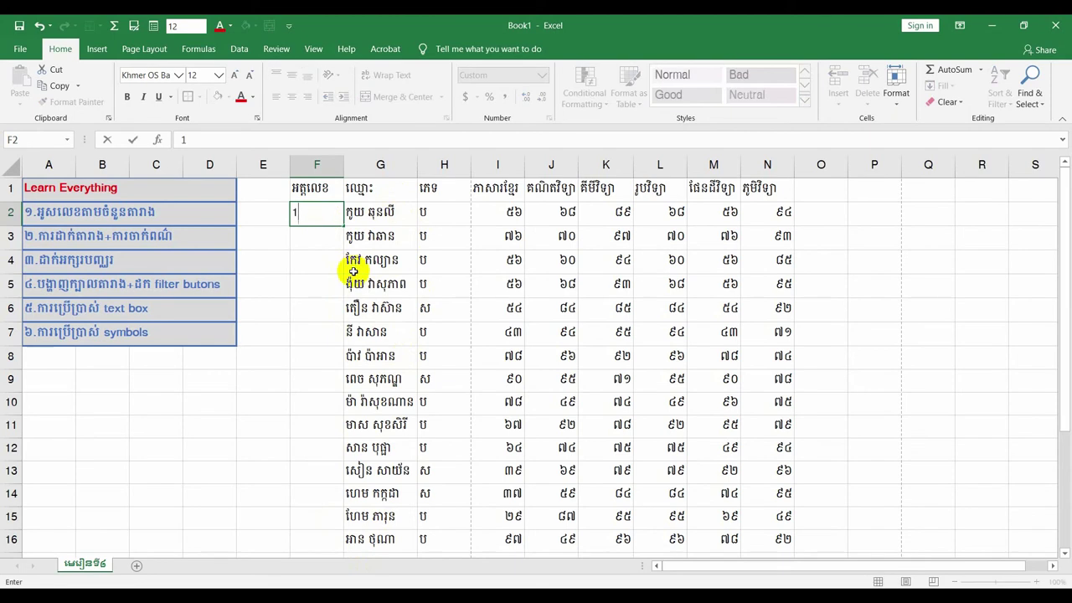
{"action": "key", "text": "Return"}
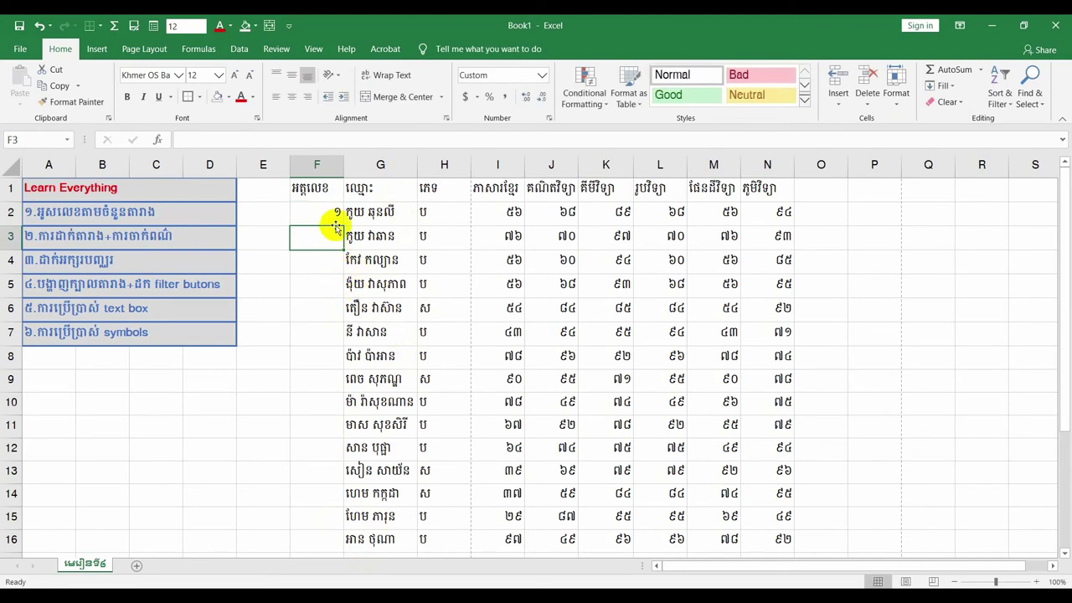
{"action": "left_click", "coordinate": [332, 211]}
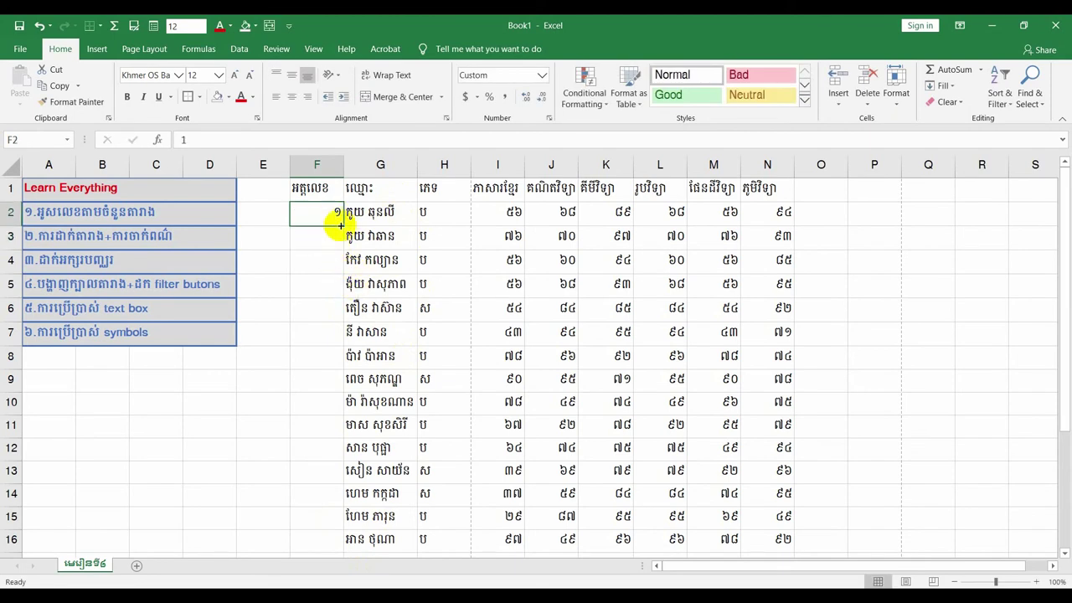
{"action": "left_click_drag", "start_coordinate": [341, 223], "coordinate": [343, 419]}
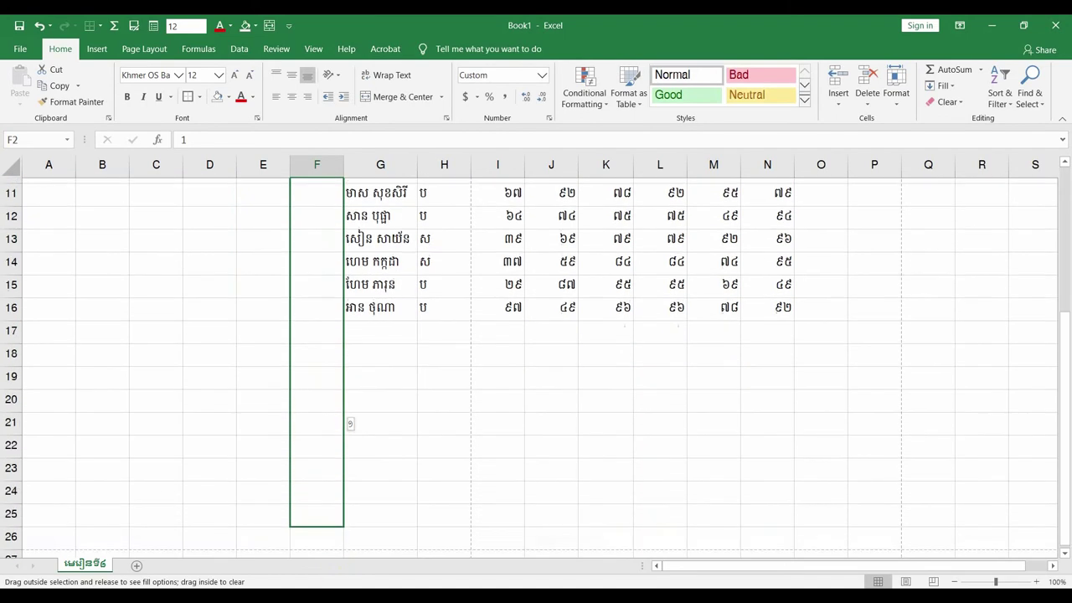
{"action": "left_click_drag", "start_coordinate": [343, 419], "coordinate": [338, 480]}
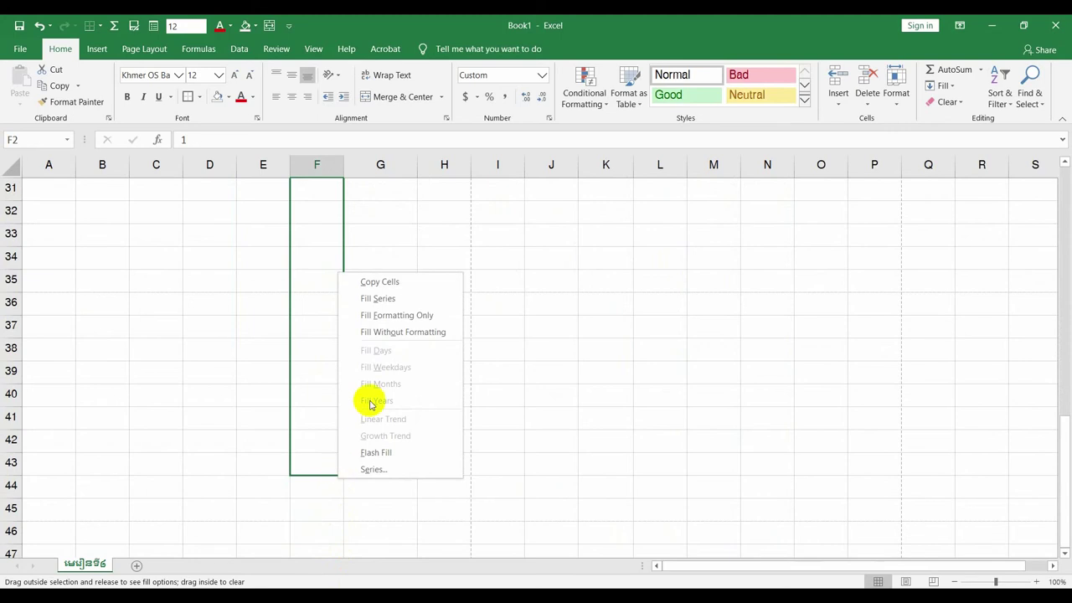
{"action": "left_click", "coordinate": [385, 299]}
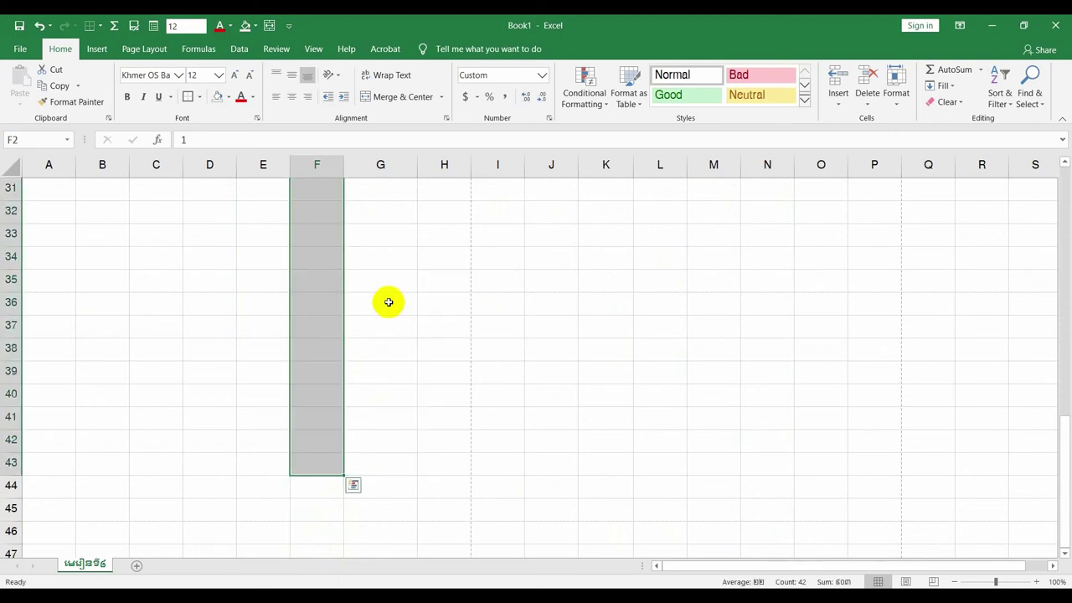
{"action": "scroll", "coordinate": [345, 382], "scroll_direction": "up", "scroll_amount": 8}
{"action": "scroll", "coordinate": [345, 383], "scroll_direction": "up", "scroll_amount": 2}
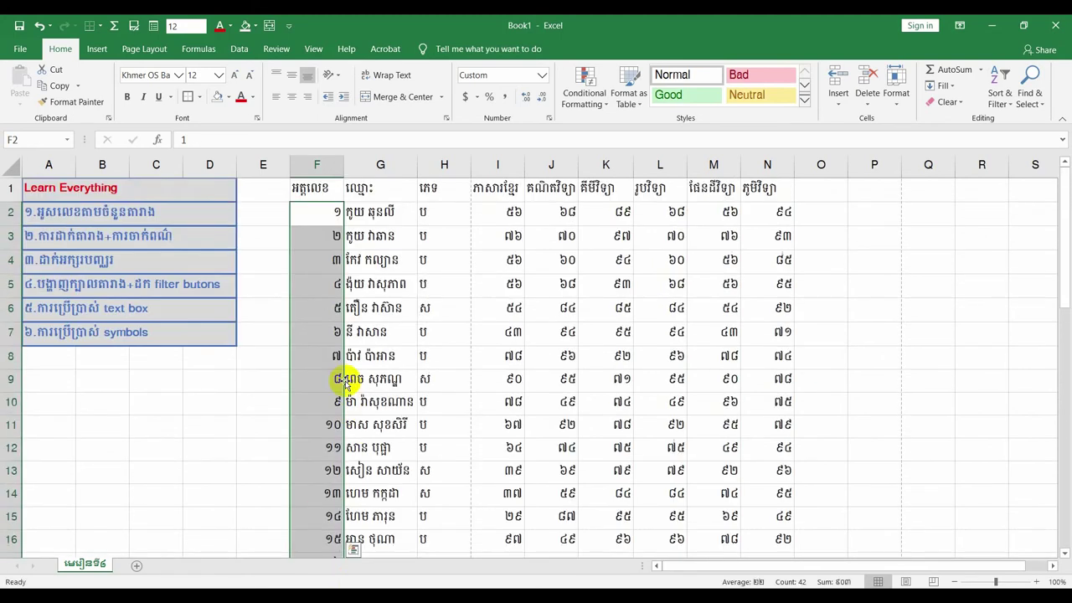
{"action": "scroll", "coordinate": [345, 383], "scroll_direction": "down", "scroll_amount": 9}
{"action": "scroll", "coordinate": [344, 386], "scroll_direction": "down", "scroll_amount": 6}
{"action": "scroll", "coordinate": [343, 386], "scroll_direction": "up", "scroll_amount": 4}
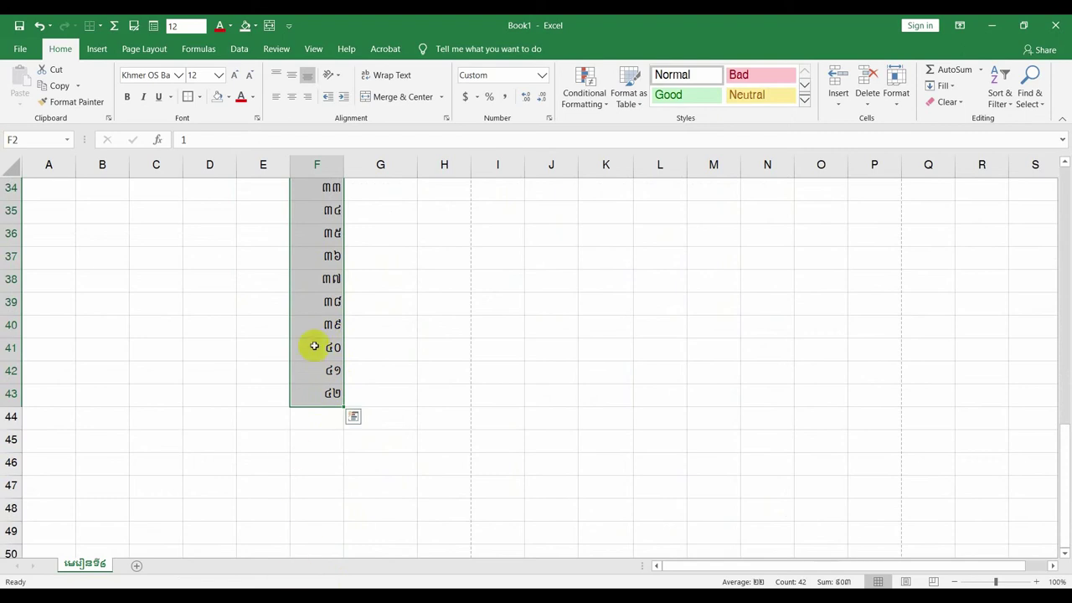
{"action": "key", "text": "ctrl+z"}
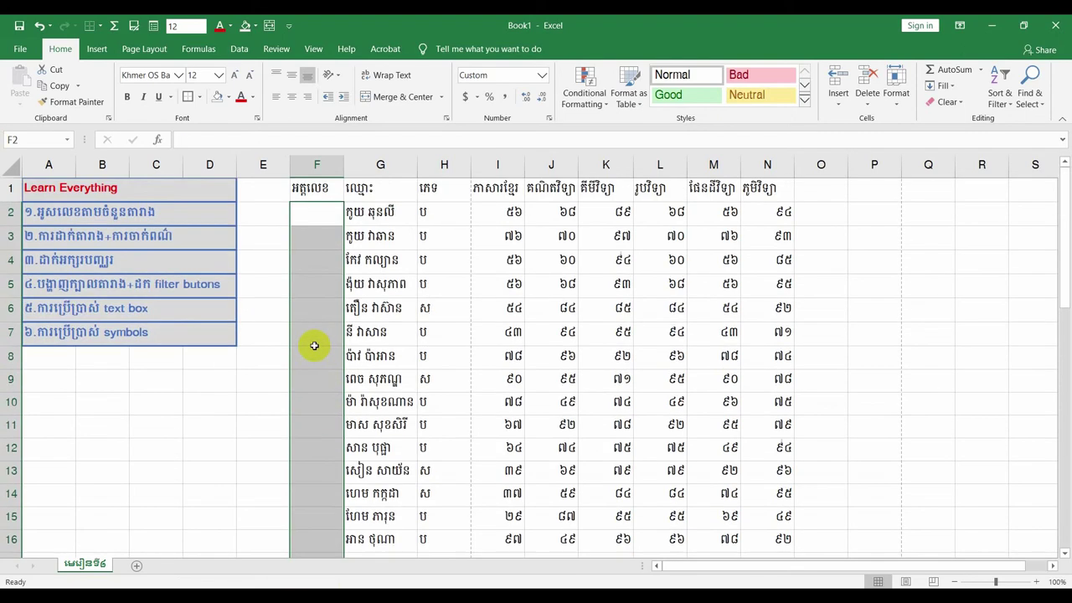
Enter 1 in F2 and 2 in F3 as the first two student numbers.
{"action": "left_click", "coordinate": [323, 221]}
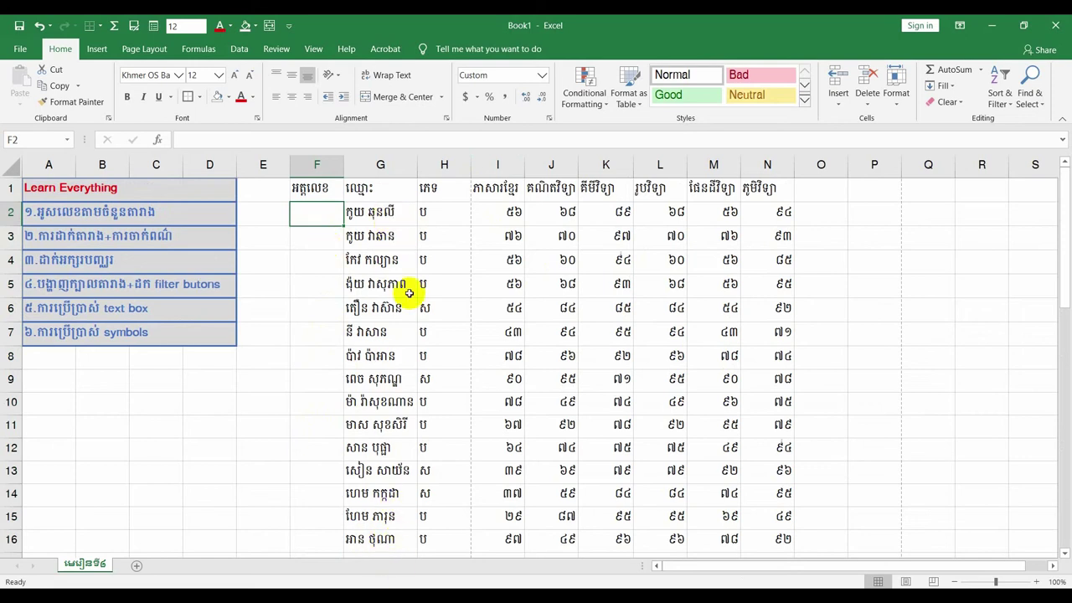
{"action": "scroll", "coordinate": [404, 219], "scroll_direction": "down", "scroll_amount": 2}
{"action": "scroll", "coordinate": [402, 230], "scroll_direction": "down", "scroll_amount": 3}
{"action": "scroll", "coordinate": [399, 250], "scroll_direction": "up", "scroll_amount": 2}
{"action": "scroll", "coordinate": [389, 277], "scroll_direction": "down", "scroll_amount": 1}
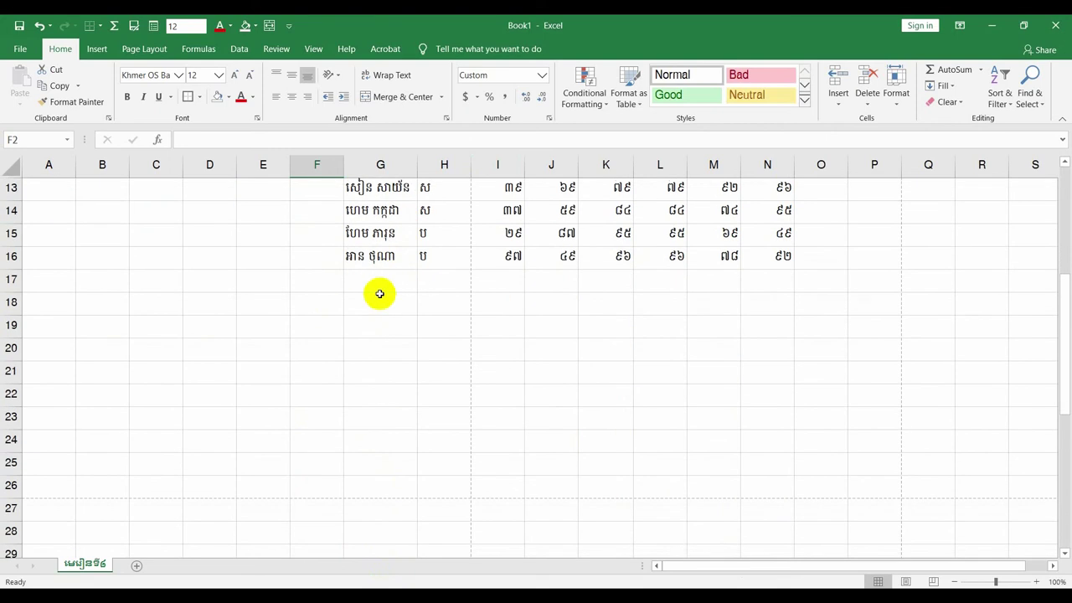
{"action": "scroll", "coordinate": [390, 263], "scroll_direction": "up", "scroll_amount": 4}
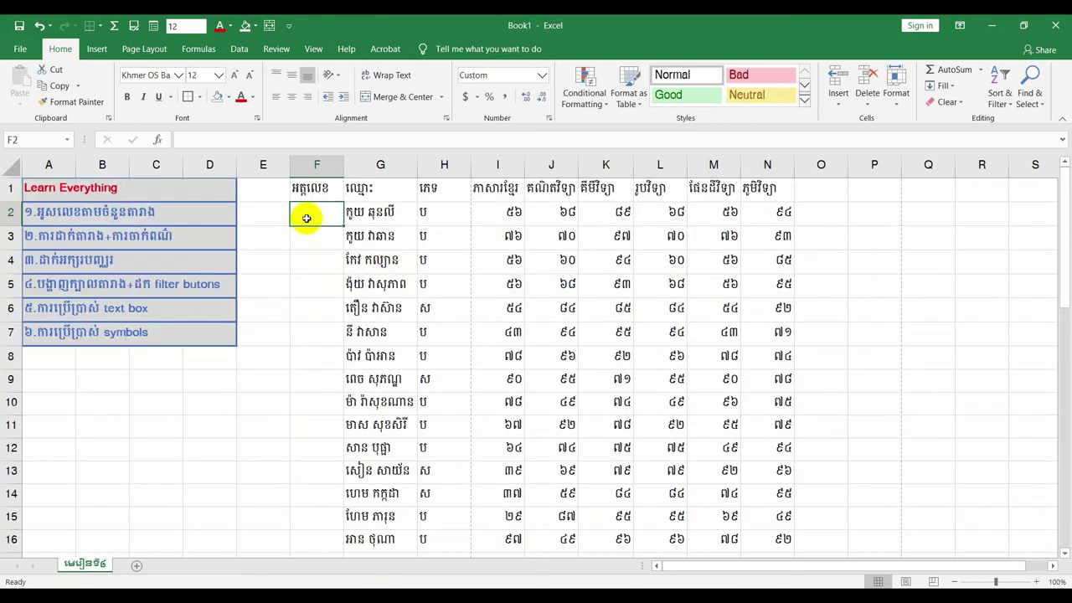
{"action": "type", "text": "1"}
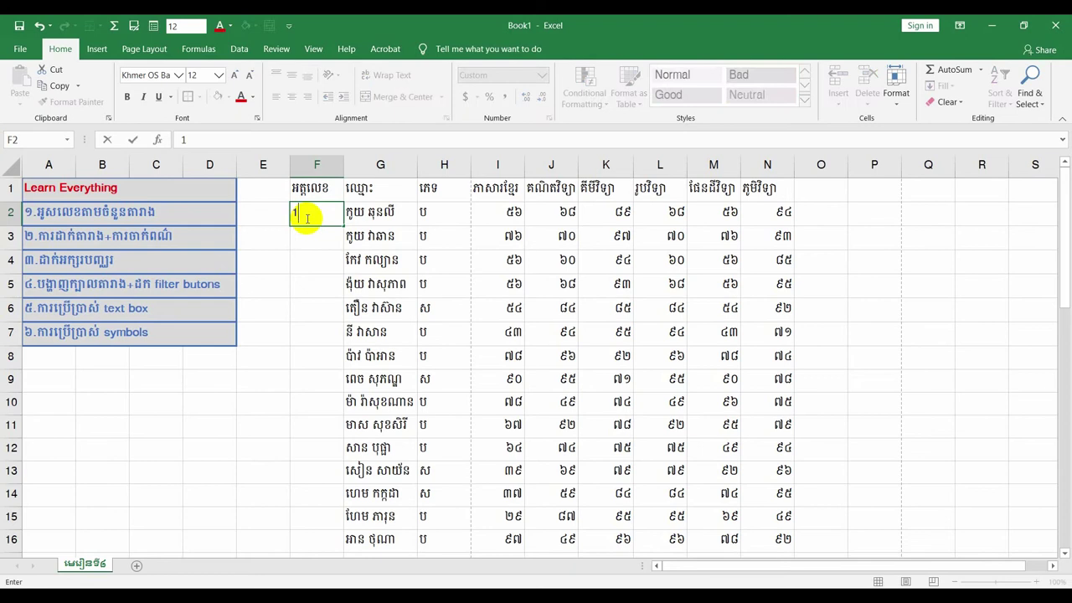
{"action": "key", "text": "Return"}
{"action": "type", "text": "2"}
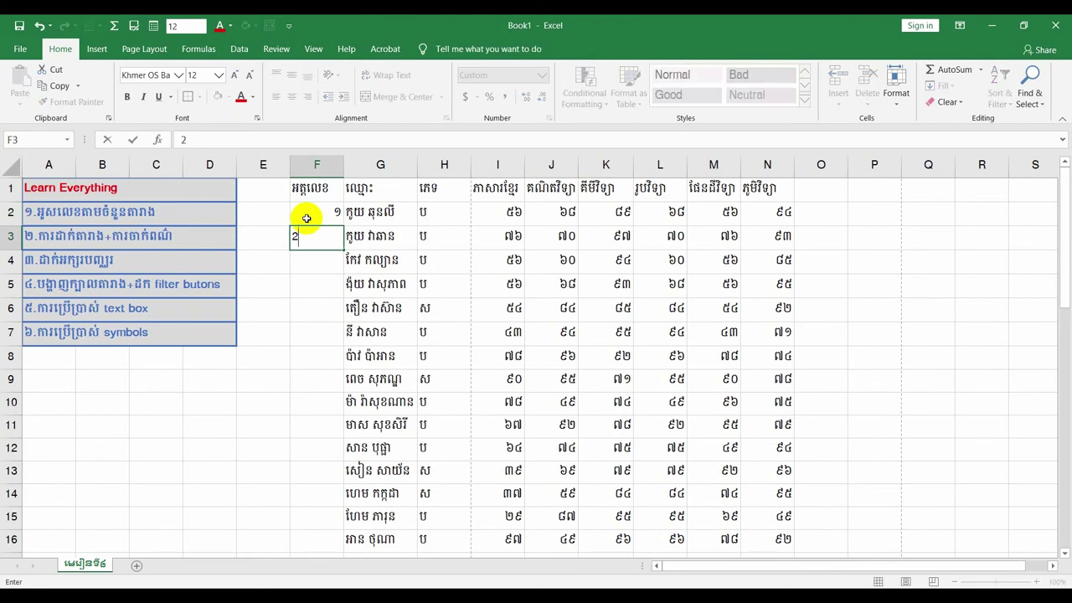
{"action": "key", "text": "Return"}
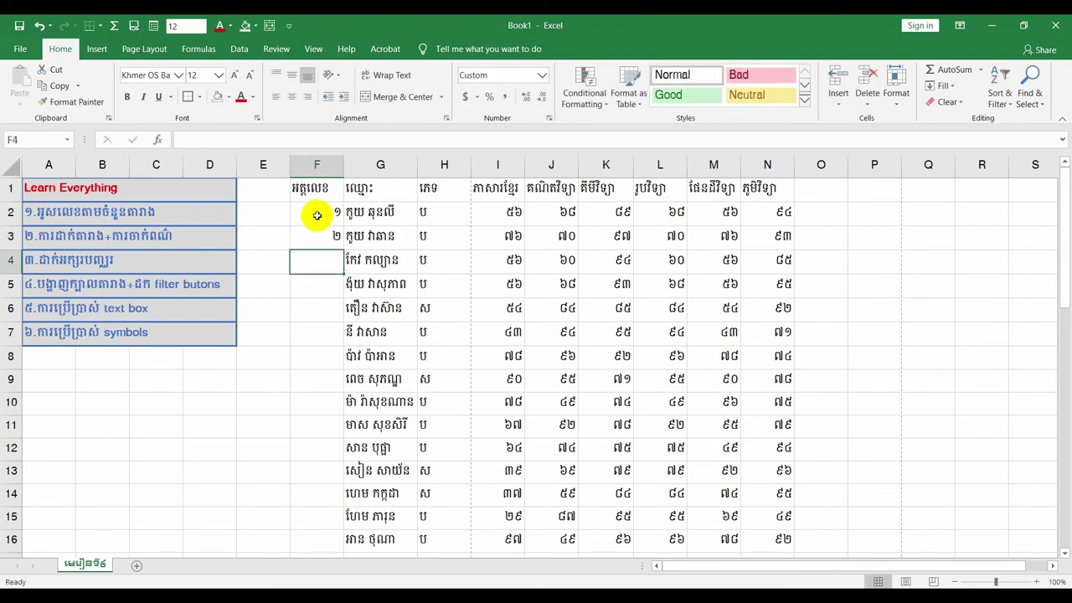
Select F2:F3 and fill the series down to F16, numbering students 1 to 15.
{"action": "left_click", "coordinate": [316, 215]}
{"action": "left_click_drag", "start_coordinate": [319, 215], "coordinate": [326, 237]}
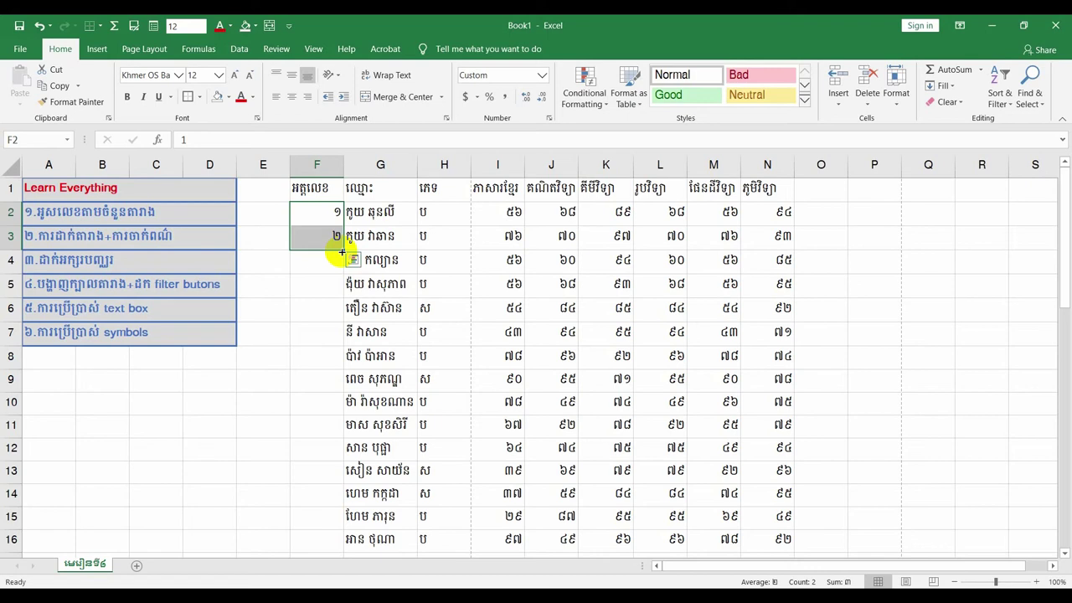
{"action": "double_click", "coordinate": [341, 251]}
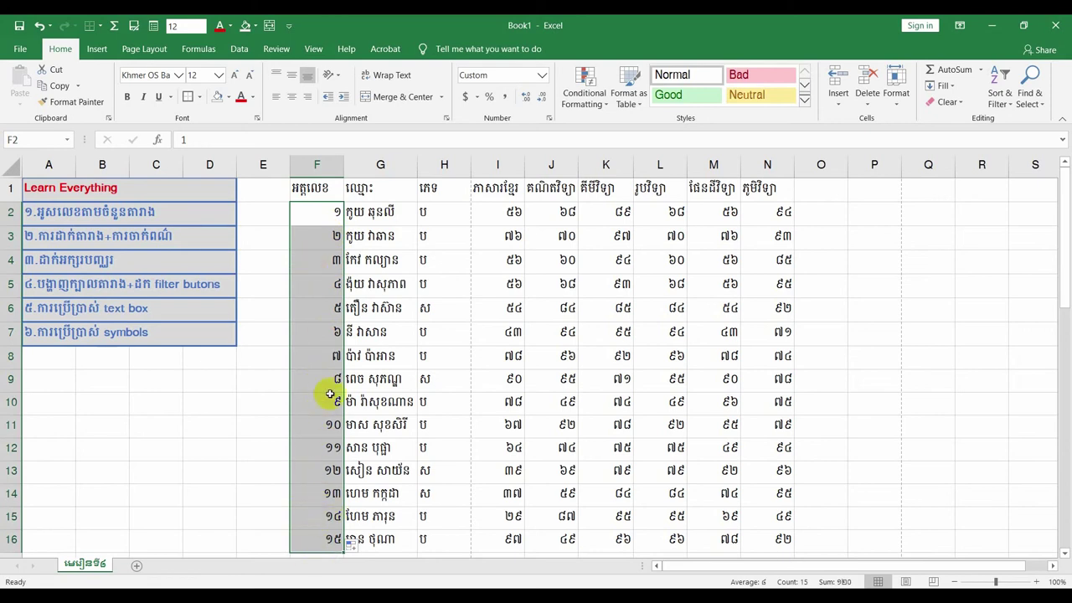
{"action": "scroll", "coordinate": [329, 394], "scroll_direction": "down", "scroll_amount": 2}
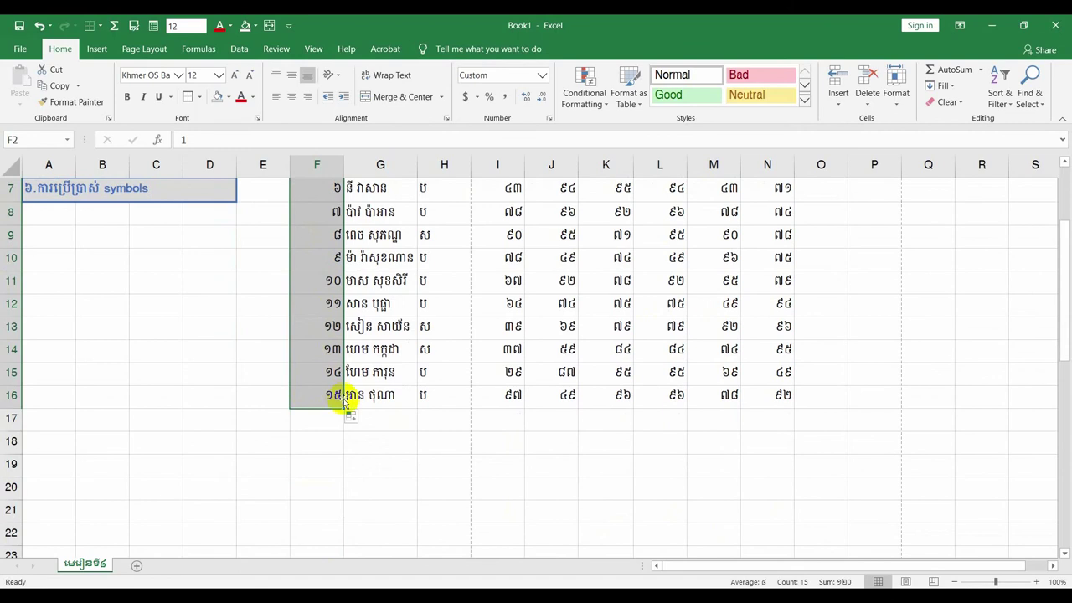
{"action": "left_click", "coordinate": [361, 393]}
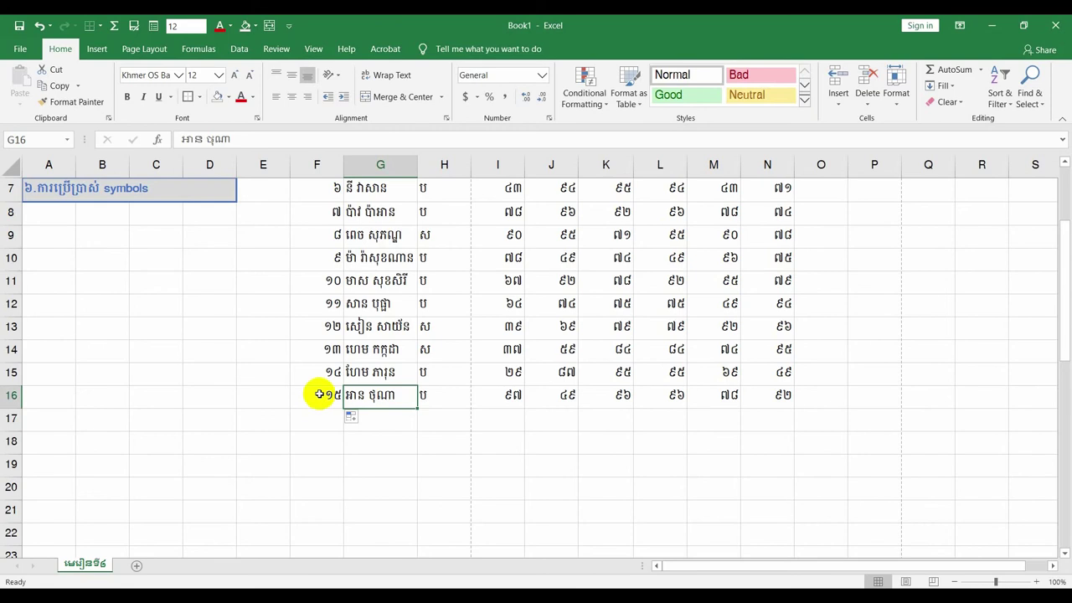
{"action": "scroll", "coordinate": [319, 393], "scroll_direction": "up", "scroll_amount": 2}
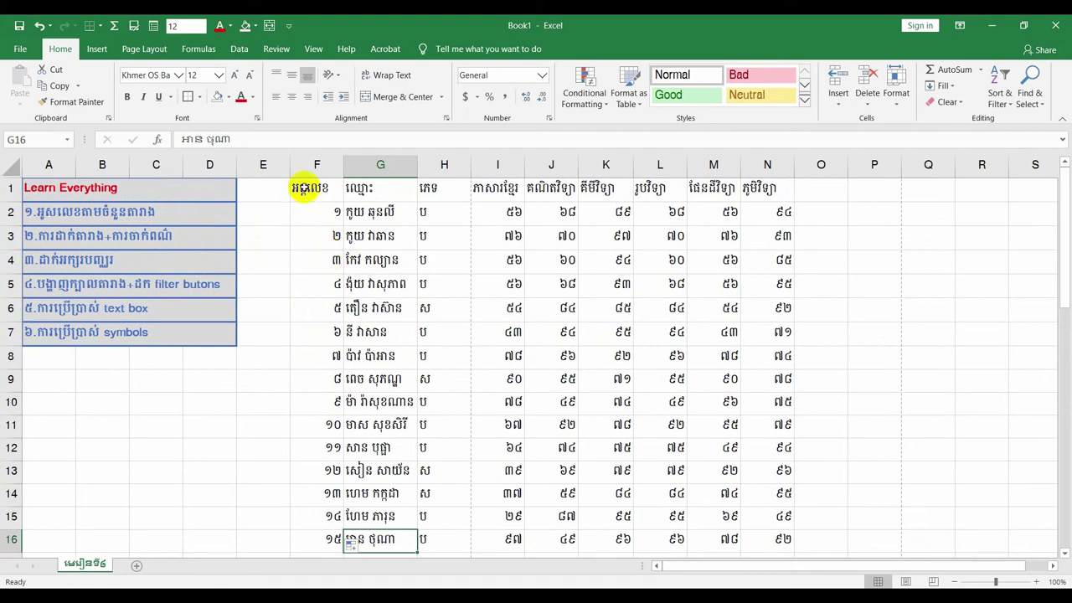
Select F1:N16 and apply All Borders from the Borders dropdown.
{"action": "mouse_move", "coordinate": [298, 186]}
{"action": "left_mouse_down"}
{"action": "mouse_move", "coordinate": [417, 441]}
{"action": "mouse_move", "coordinate": [791, 404]}
{"action": "left_mouse_up"}
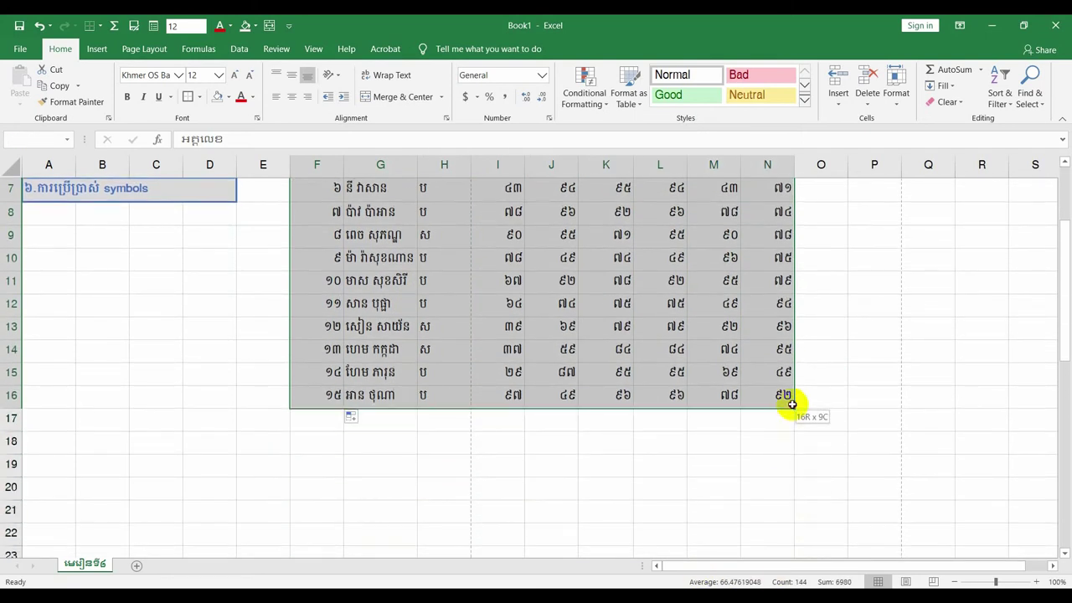
{"action": "scroll", "coordinate": [790, 407], "scroll_direction": "up", "scroll_amount": 2}
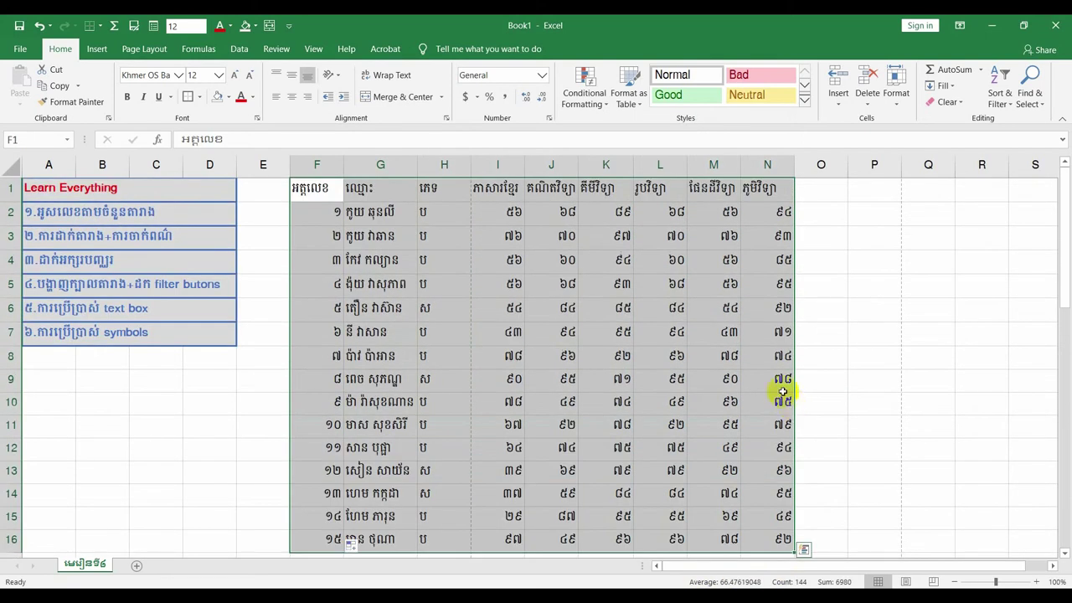
{"action": "left_click", "coordinate": [198, 99]}
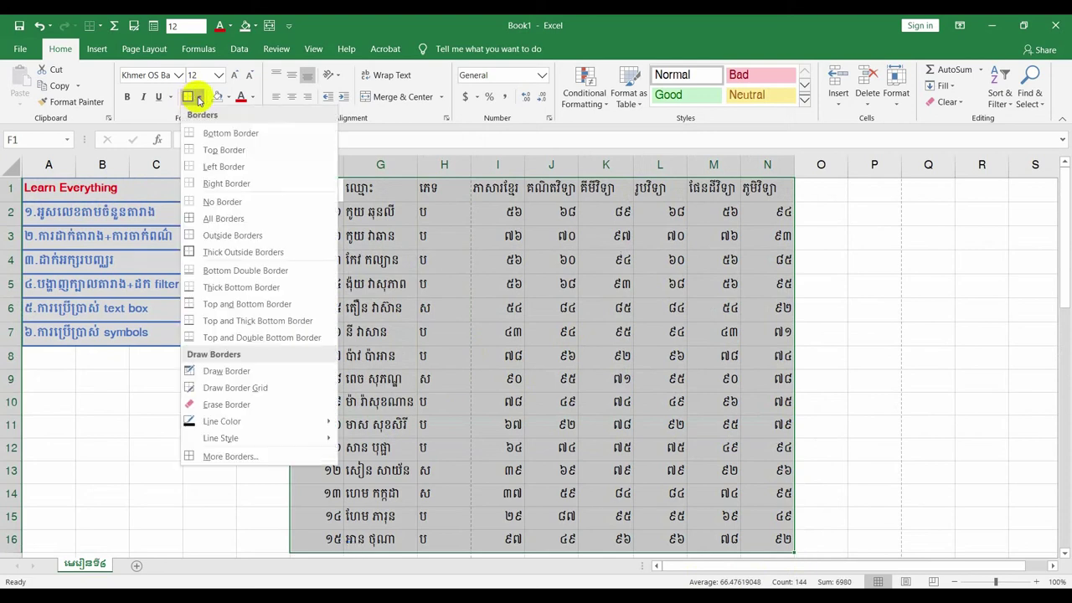
{"action": "left_click", "coordinate": [222, 220]}
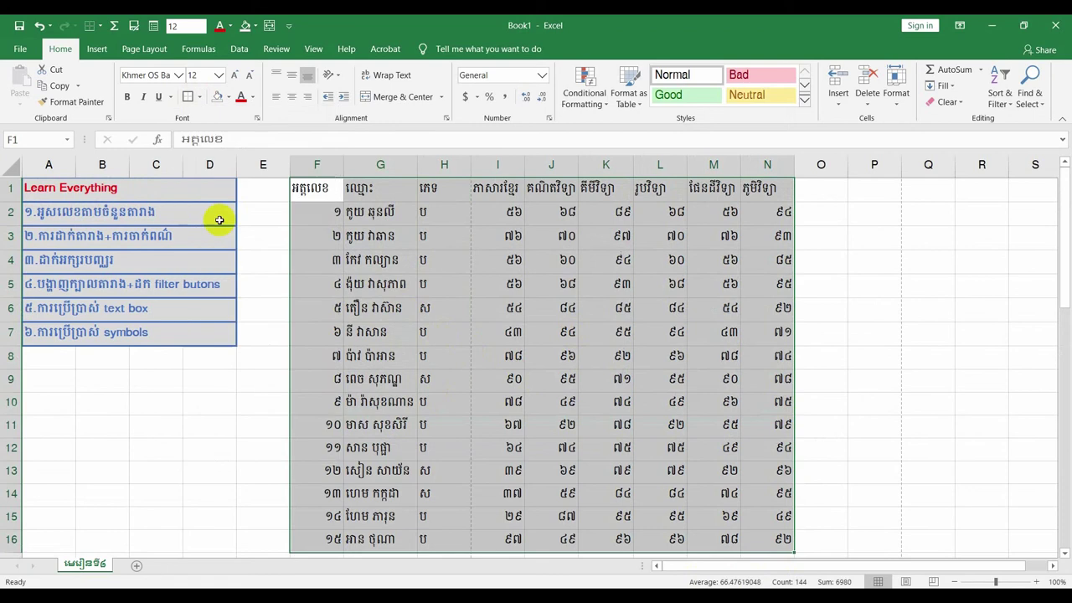
{"action": "left_click", "coordinate": [459, 216]}
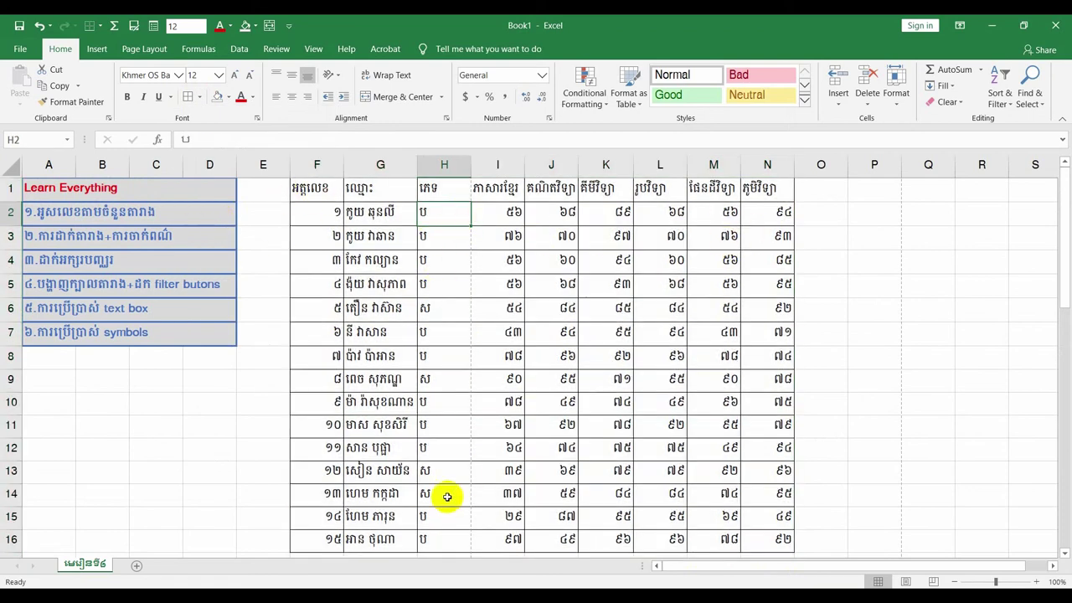
{"action": "scroll", "coordinate": [445, 497], "scroll_direction": "down", "scroll_amount": 2}
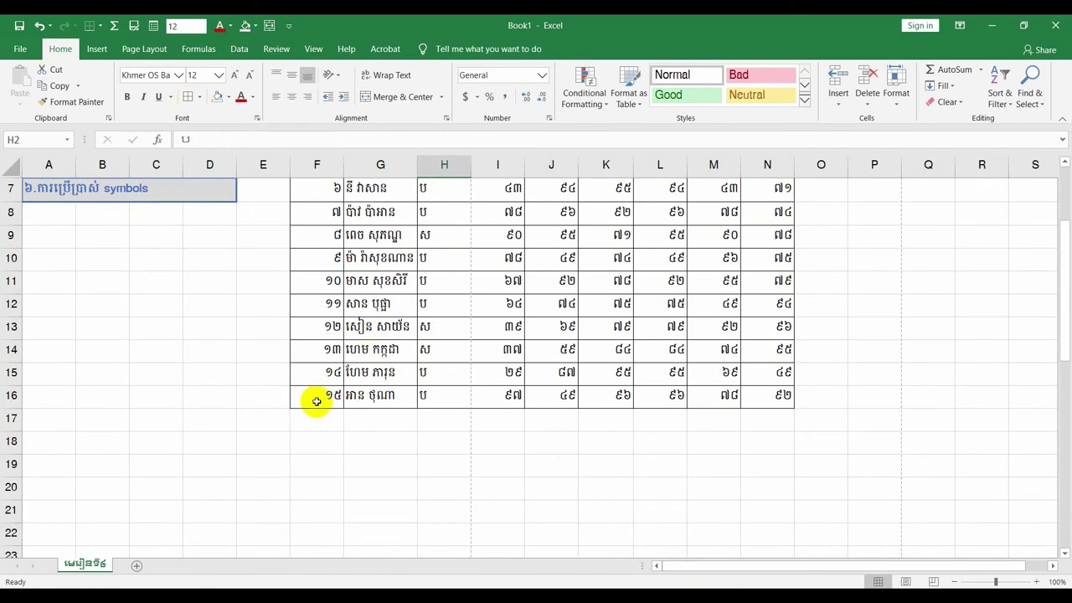
{"action": "scroll", "coordinate": [443, 347], "scroll_direction": "up", "scroll_amount": 2}
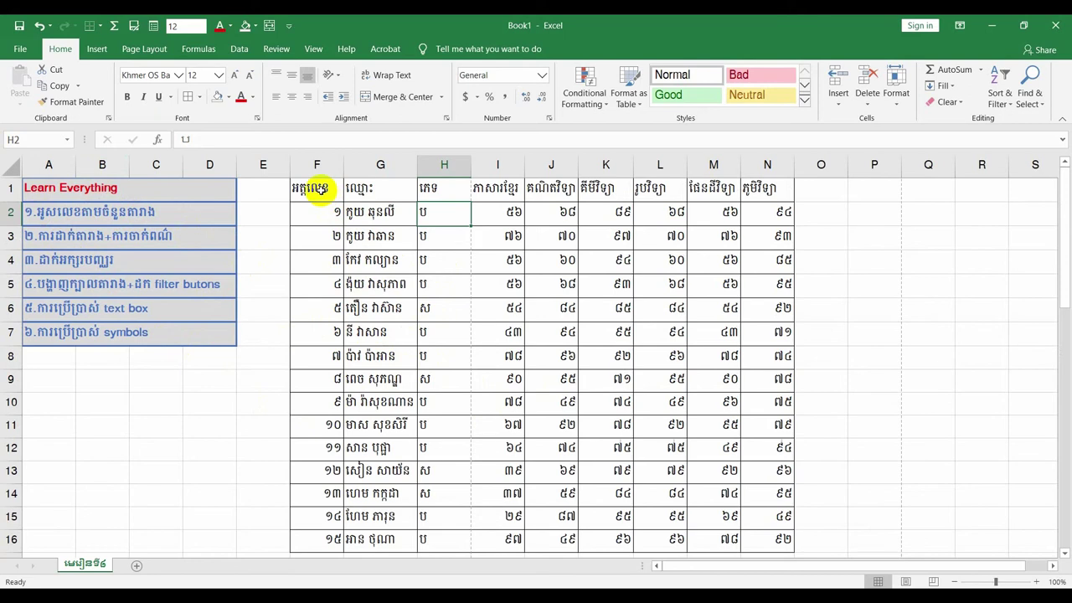
{"action": "left_click_drag", "start_coordinate": [321, 189], "coordinate": [793, 534]}
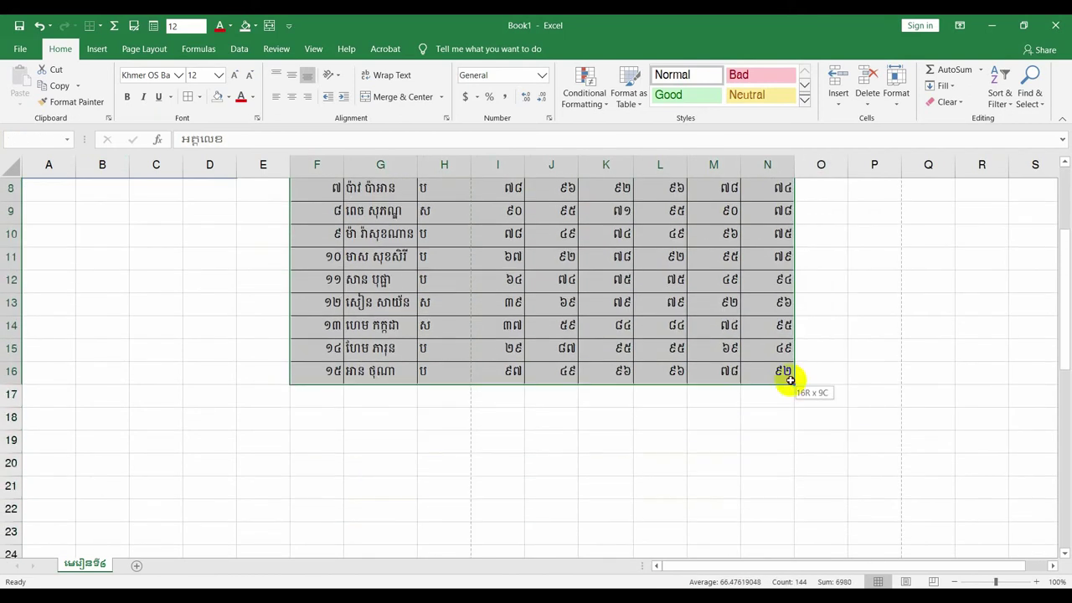
{"action": "left_click_drag", "start_coordinate": [794, 535], "coordinate": [784, 377]}
{"action": "scroll", "coordinate": [734, 389], "scroll_direction": "up", "scroll_amount": 3}
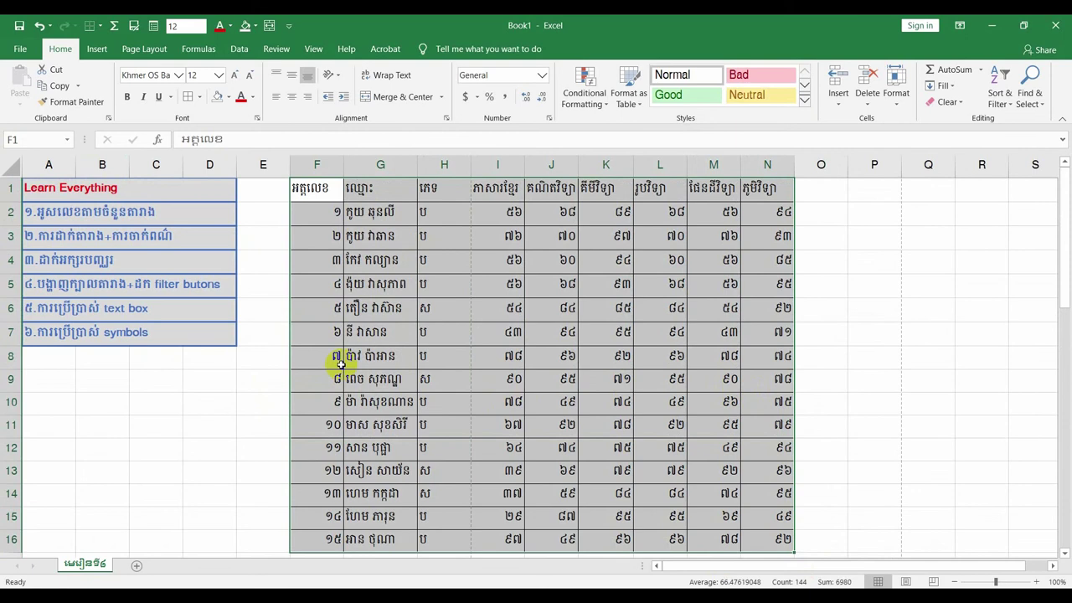
{"action": "left_click", "coordinate": [293, 99]}
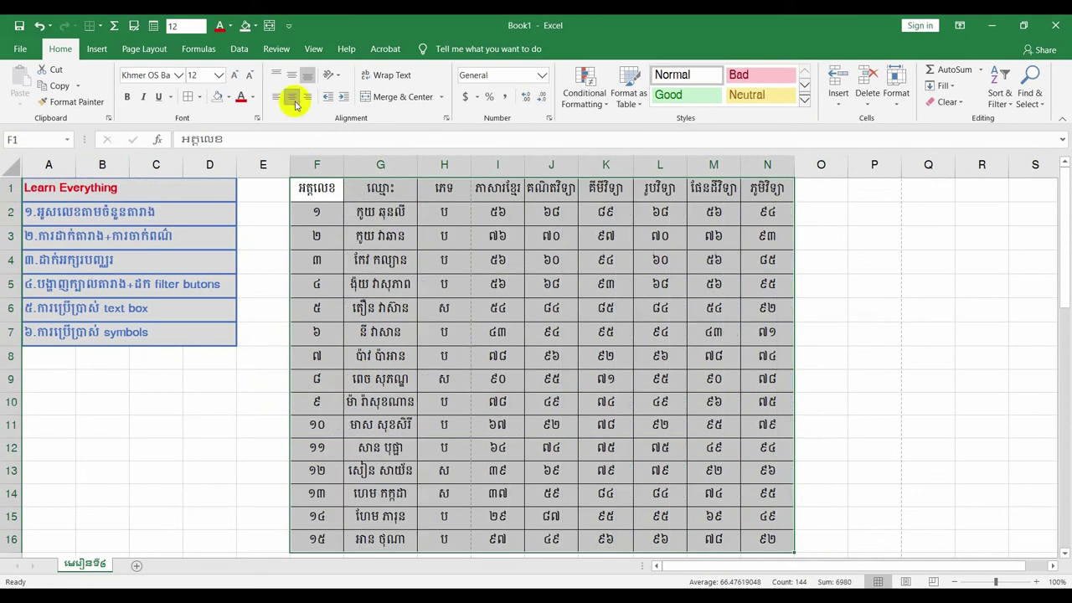
{"action": "left_click", "coordinate": [374, 195]}
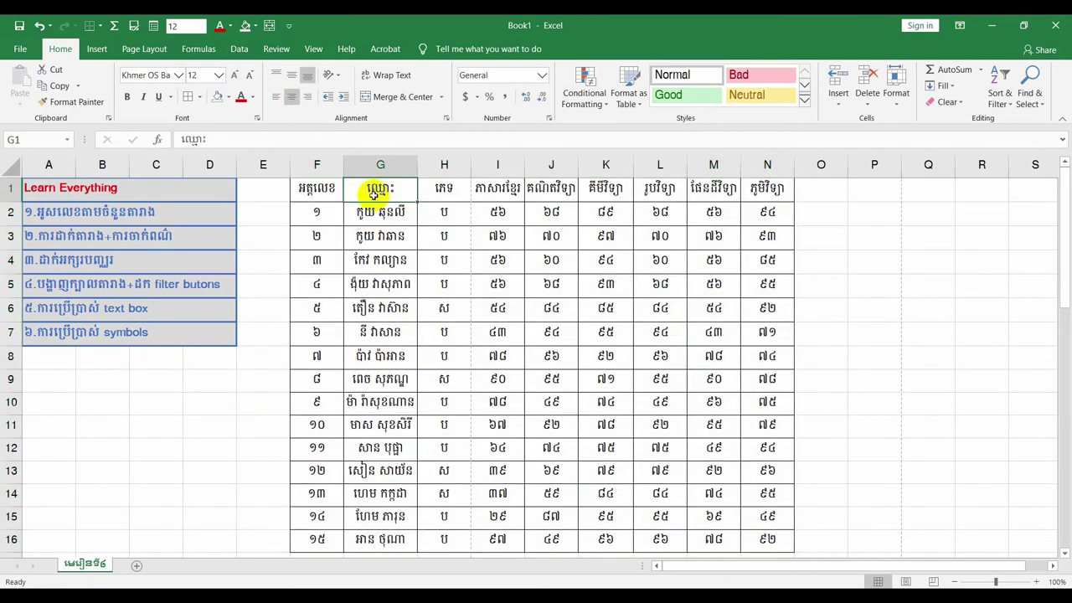
{"action": "left_click_drag", "start_coordinate": [377, 214], "coordinate": [397, 536]}
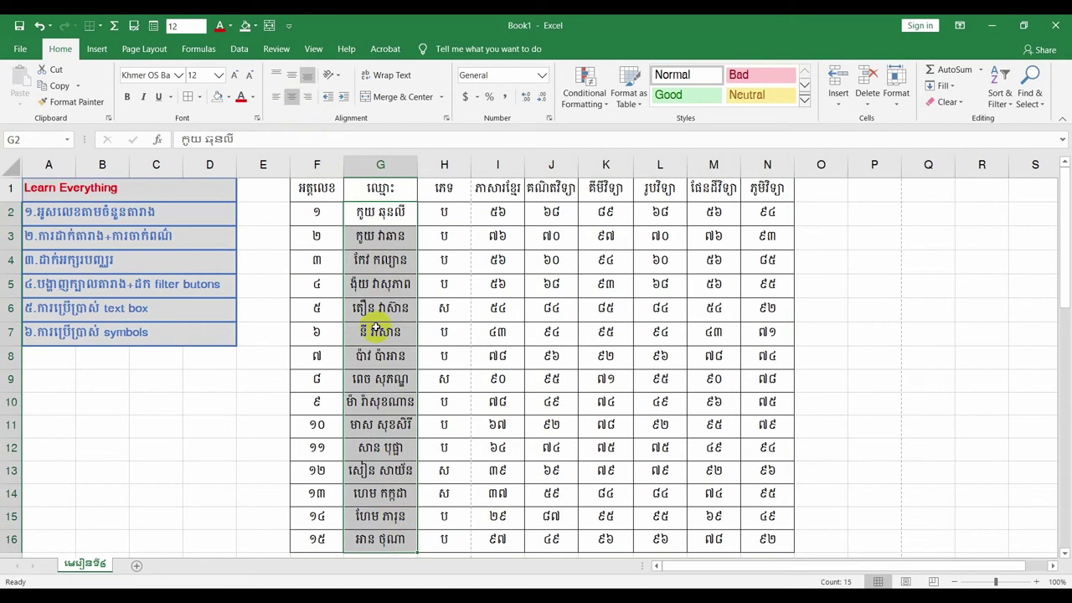
Select the student names G2:G16 and align them left.
{"action": "left_click", "coordinate": [390, 215]}
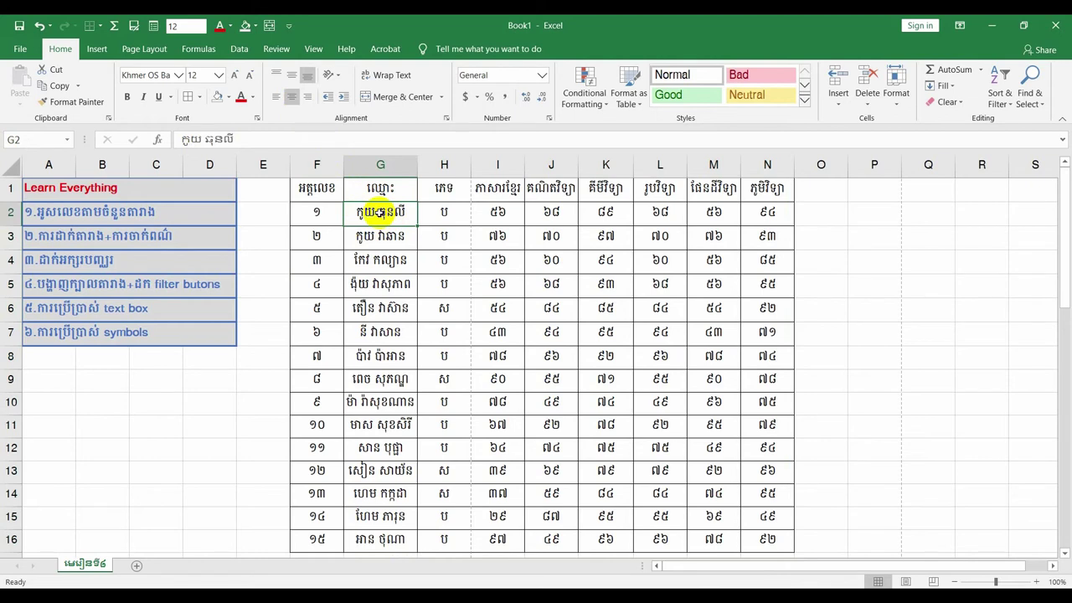
{"action": "key", "text": "ctrl+shift+Down"}
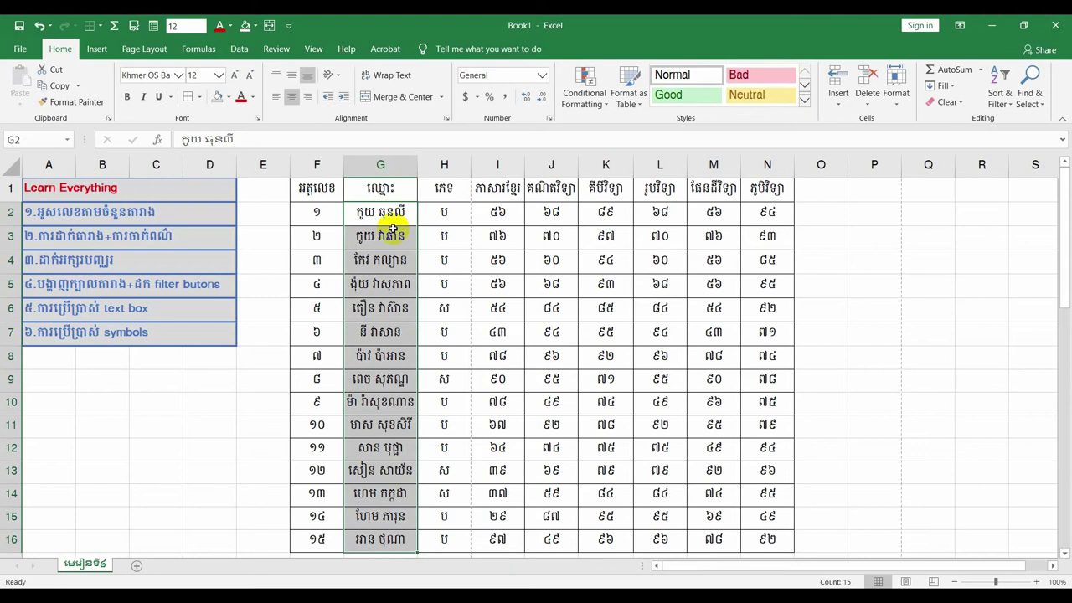
{"action": "scroll", "coordinate": [393, 229], "scroll_direction": "down", "scroll_amount": 2}
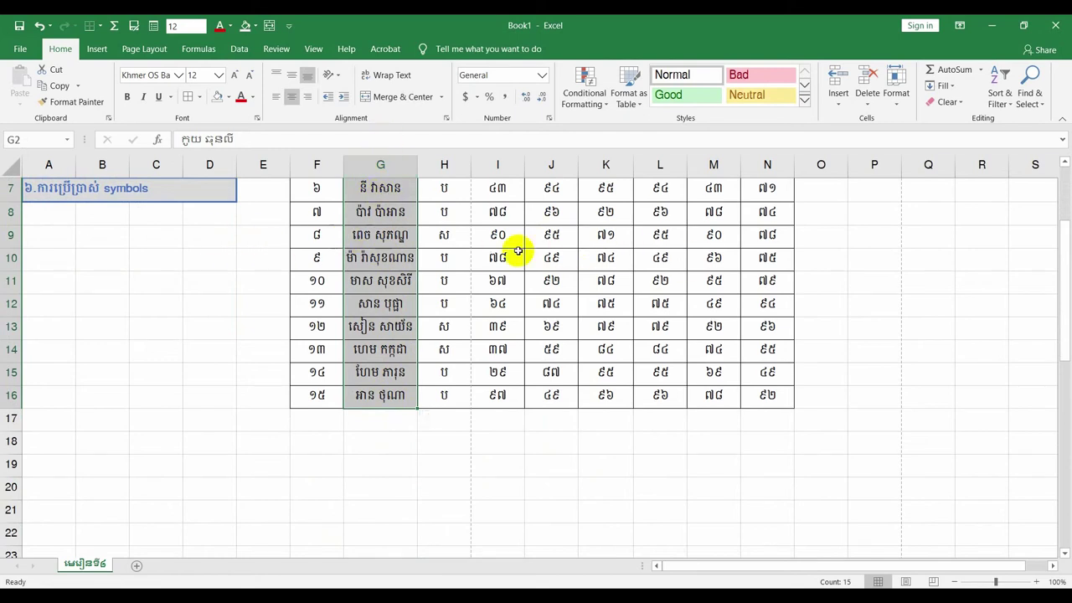
{"action": "scroll", "coordinate": [413, 340], "scroll_direction": "up", "scroll_amount": 2}
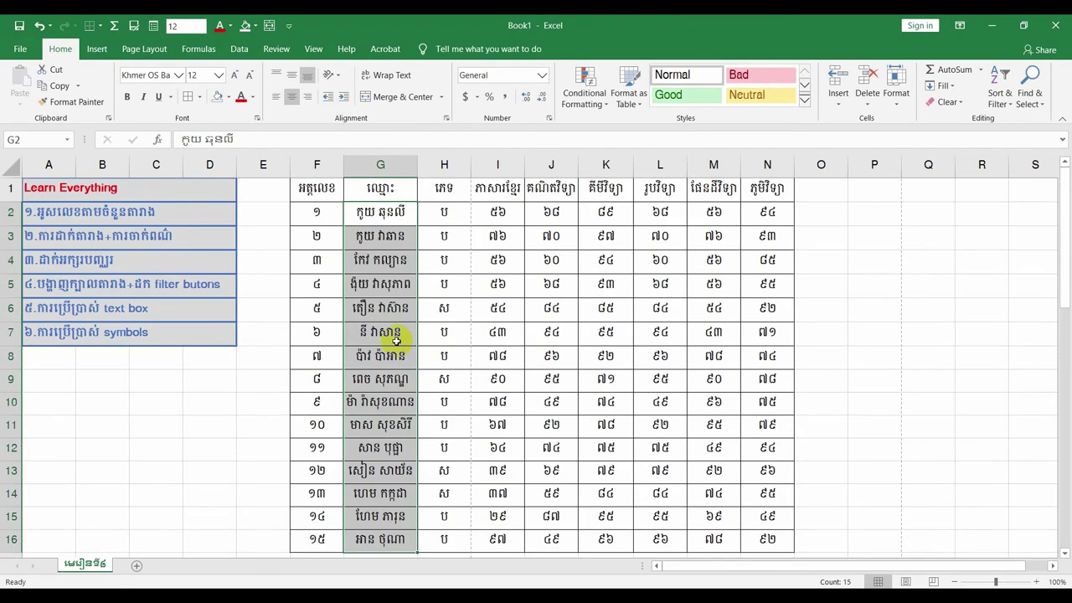
{"action": "left_click", "coordinate": [390, 211]}
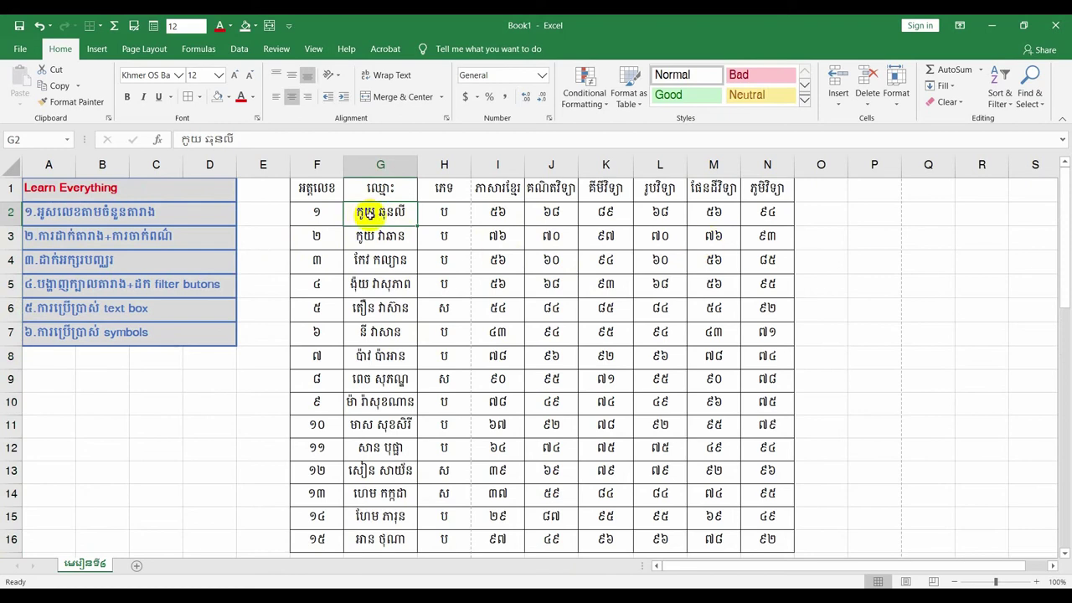
{"action": "key", "text": "ctrl+shift+Right"}
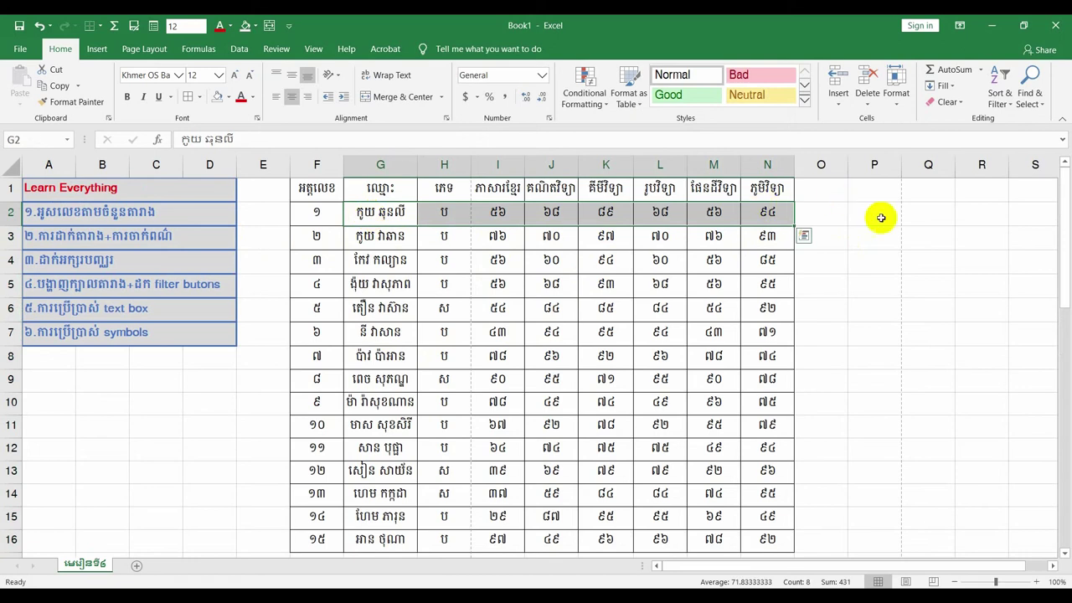
{"action": "left_click", "coordinate": [381, 214]}
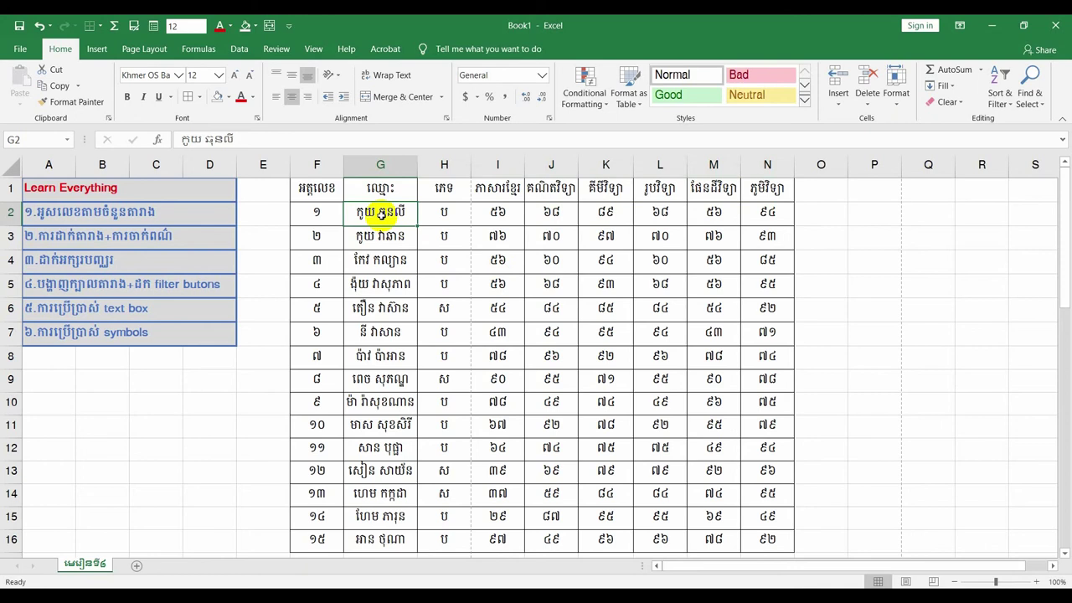
{"action": "key", "text": "ctrl+shift+Down"}
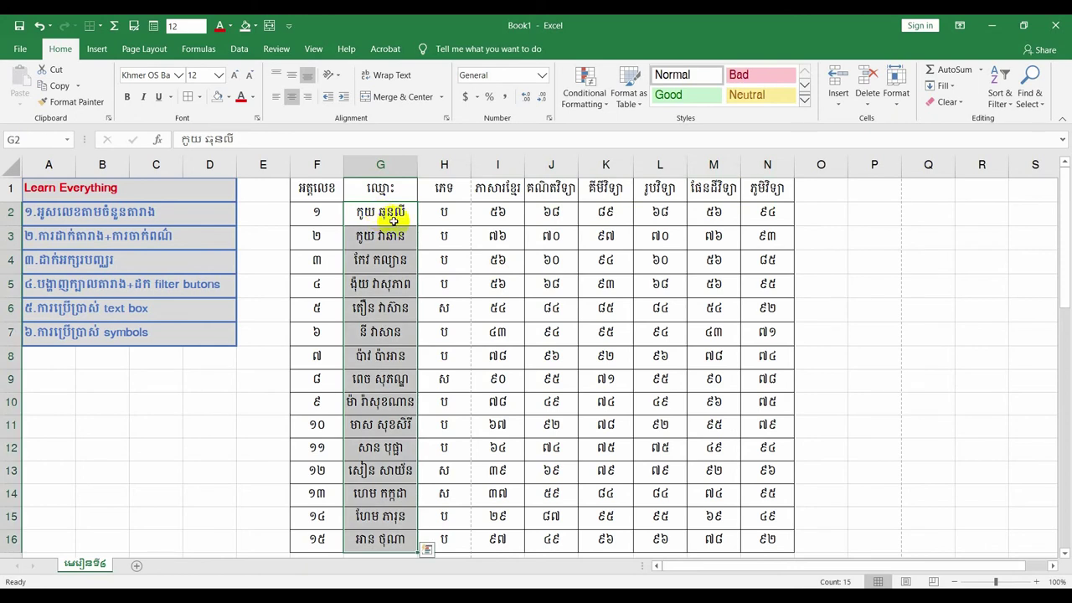
{"action": "left_click", "coordinate": [276, 97]}
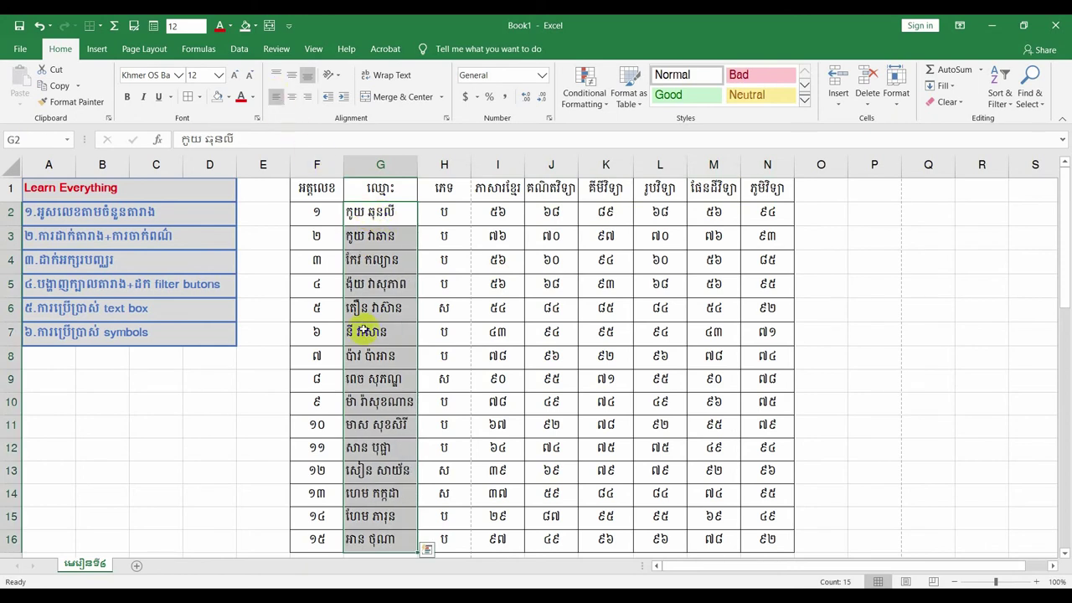
{"action": "left_click", "coordinate": [386, 210]}
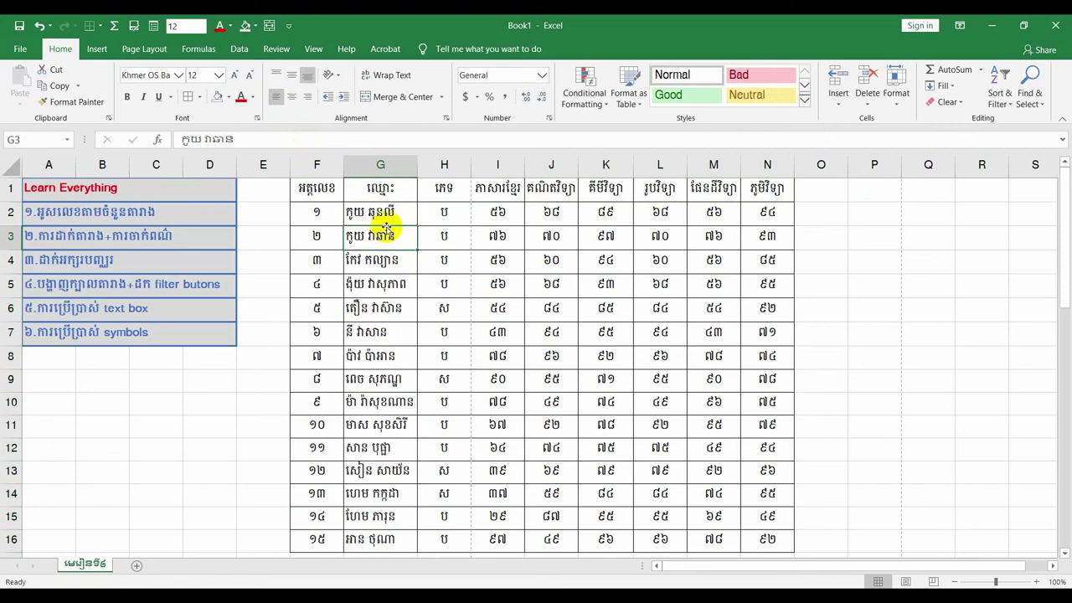
{"action": "left_click", "coordinate": [322, 187]}
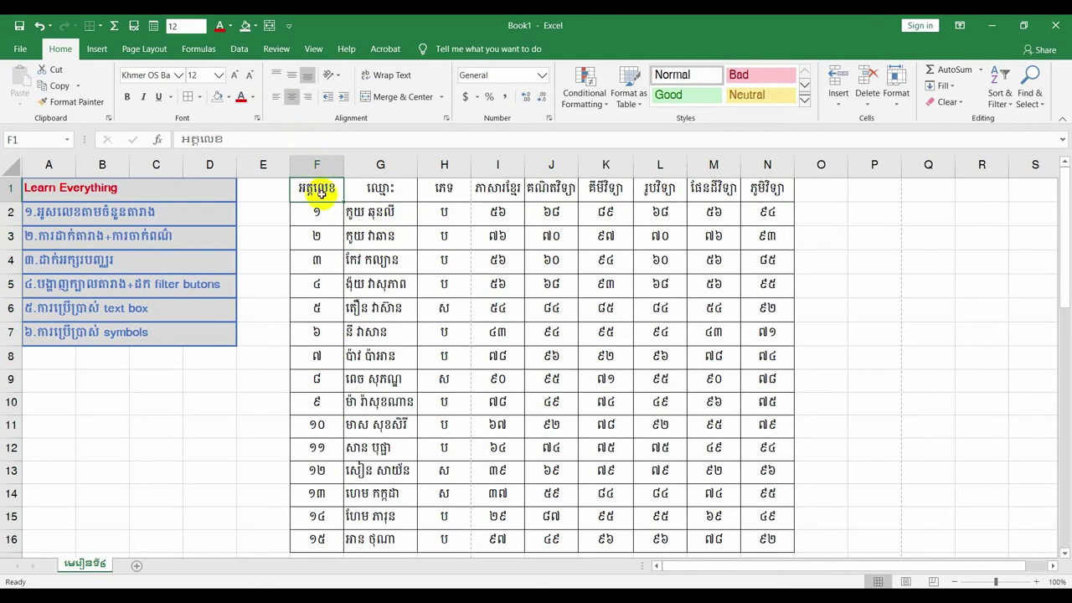
{"action": "key", "text": "ctrl+a"}
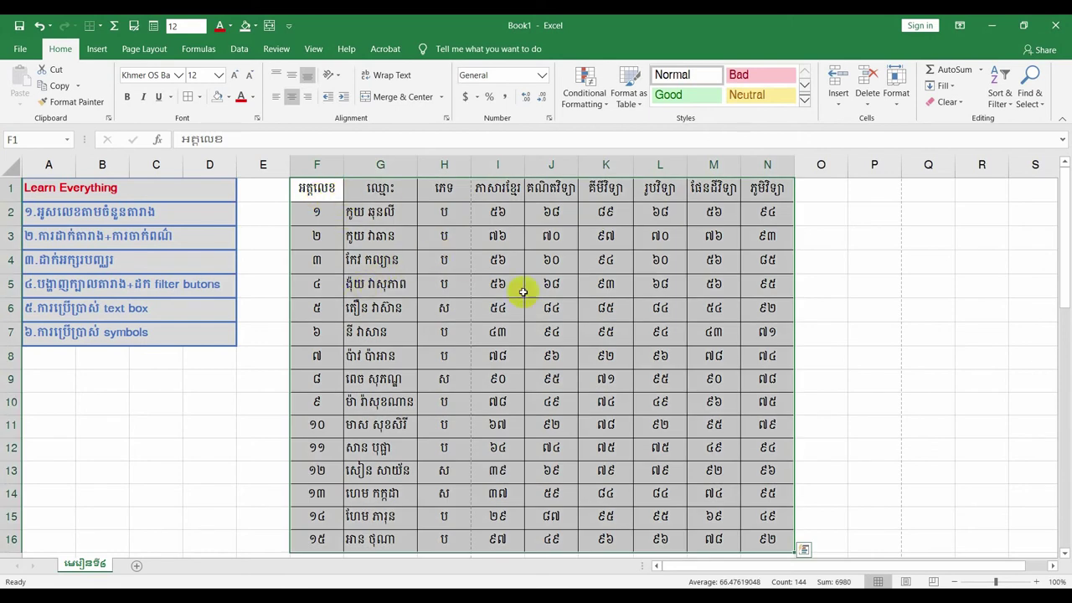
{"action": "scroll", "coordinate": [522, 295], "scroll_direction": "down", "scroll_amount": 3}
{"action": "scroll", "coordinate": [525, 303], "scroll_direction": "up", "scroll_amount": 2}
{"action": "scroll", "coordinate": [525, 303], "scroll_direction": "up", "scroll_amount": 1}
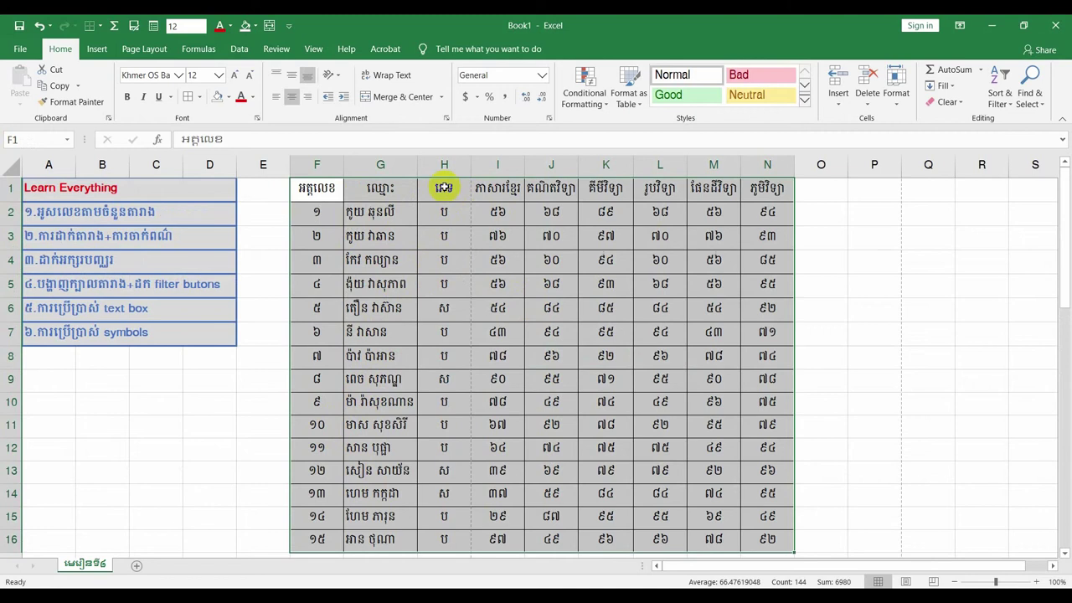
Open Format Cells on the table's Border tab and choose green as the line colour.
{"action": "right_click", "coordinate": [432, 193]}
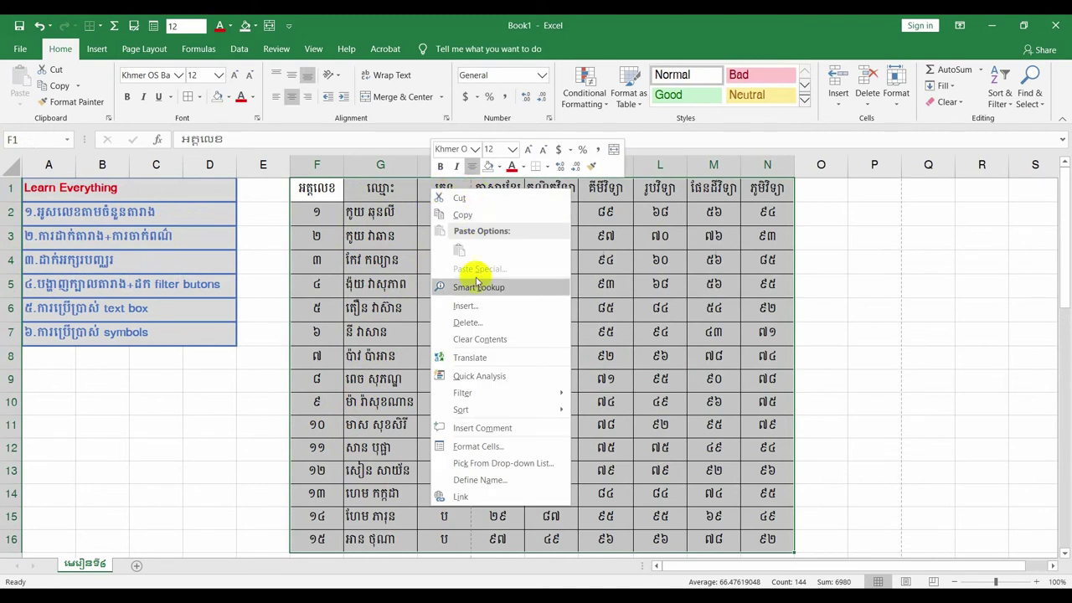
{"action": "left_click", "coordinate": [481, 445]}
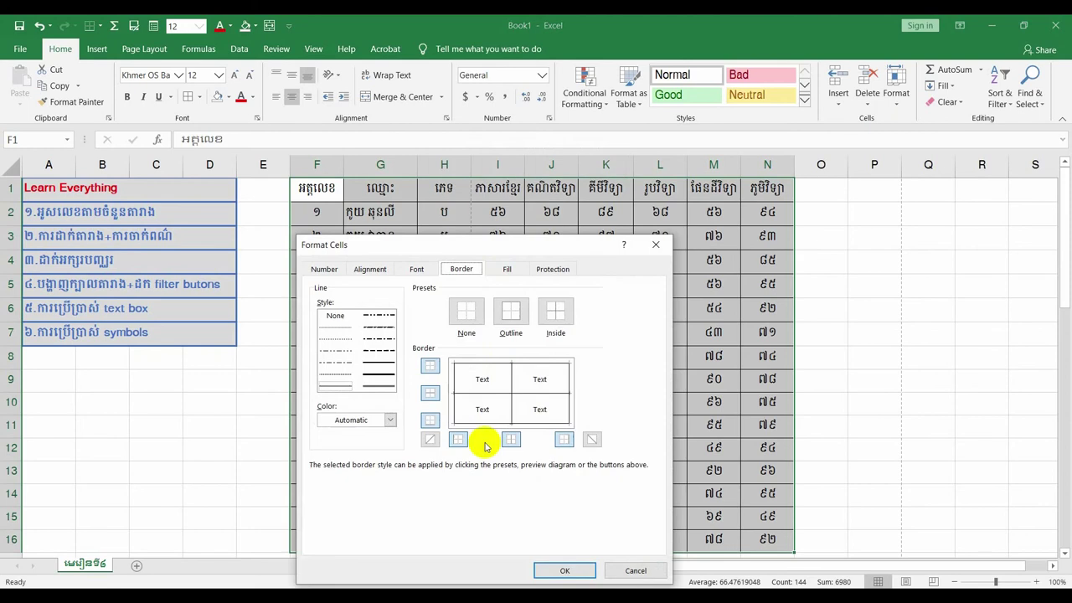
{"action": "left_click", "coordinate": [464, 270]}
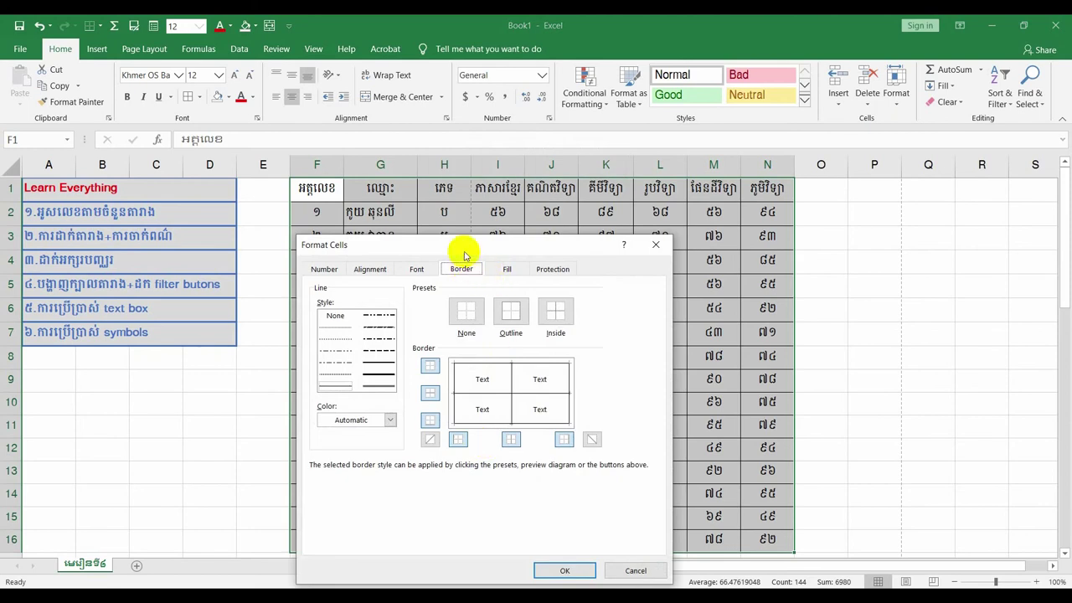
{"action": "left_click_drag", "start_coordinate": [464, 247], "coordinate": [582, 251]}
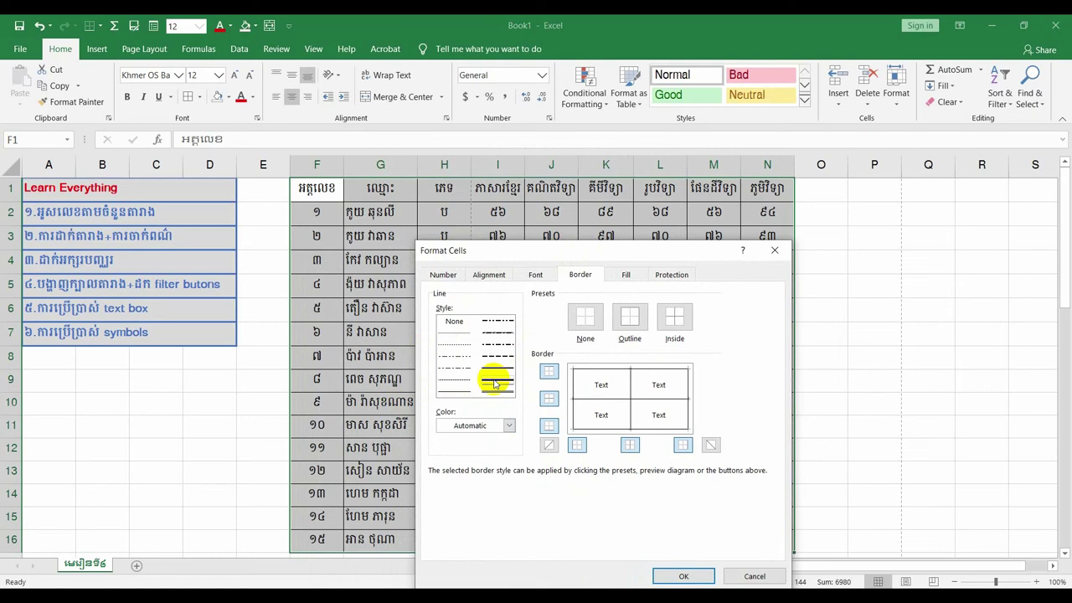
{"action": "left_click", "coordinate": [509, 425]}
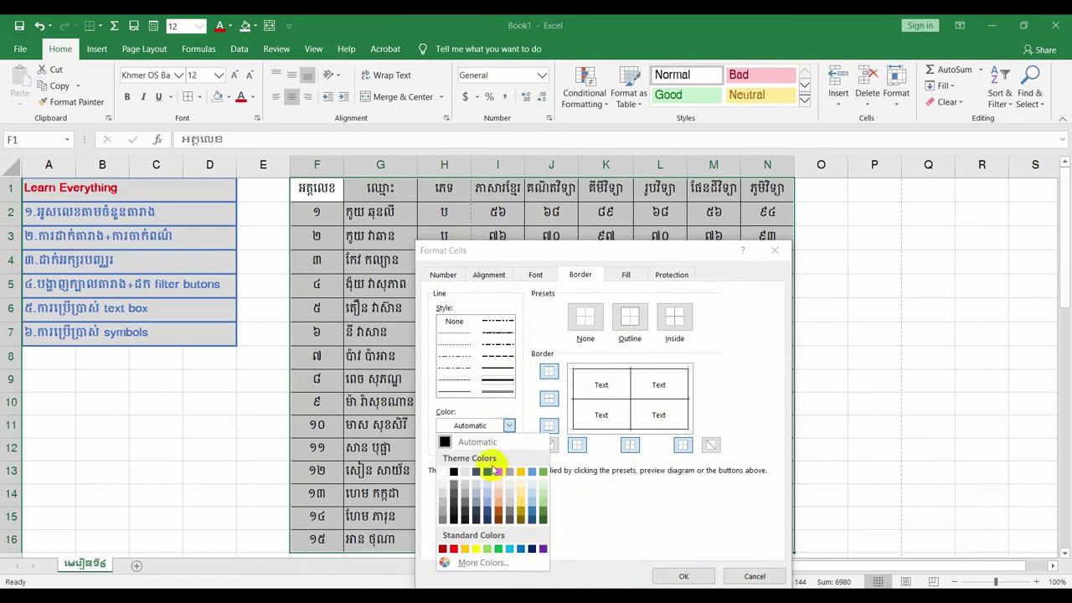
{"action": "left_click", "coordinate": [467, 438]}
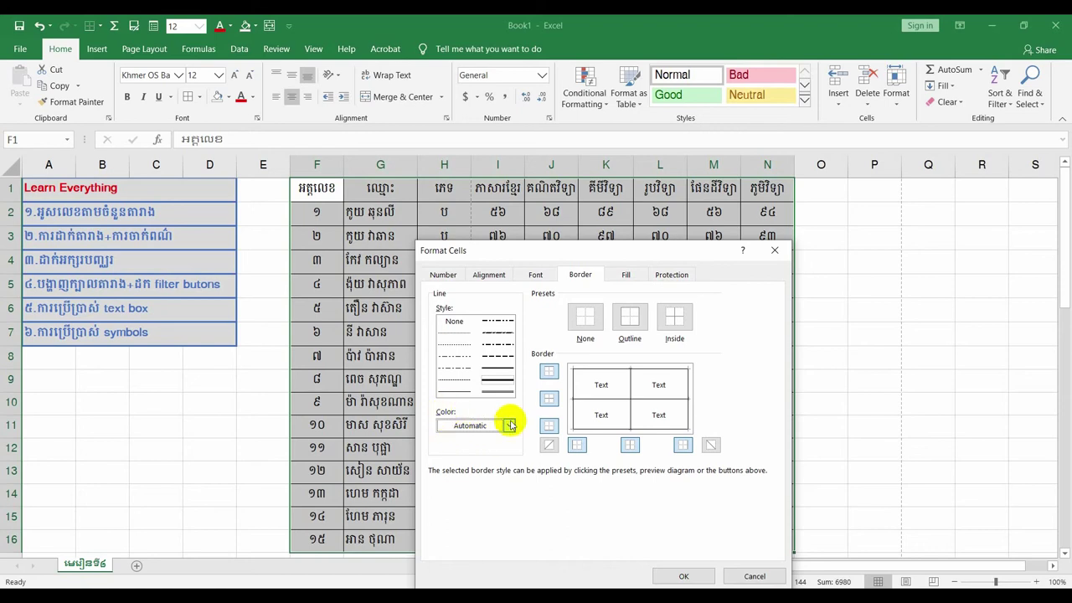
{"action": "left_click", "coordinate": [508, 425]}
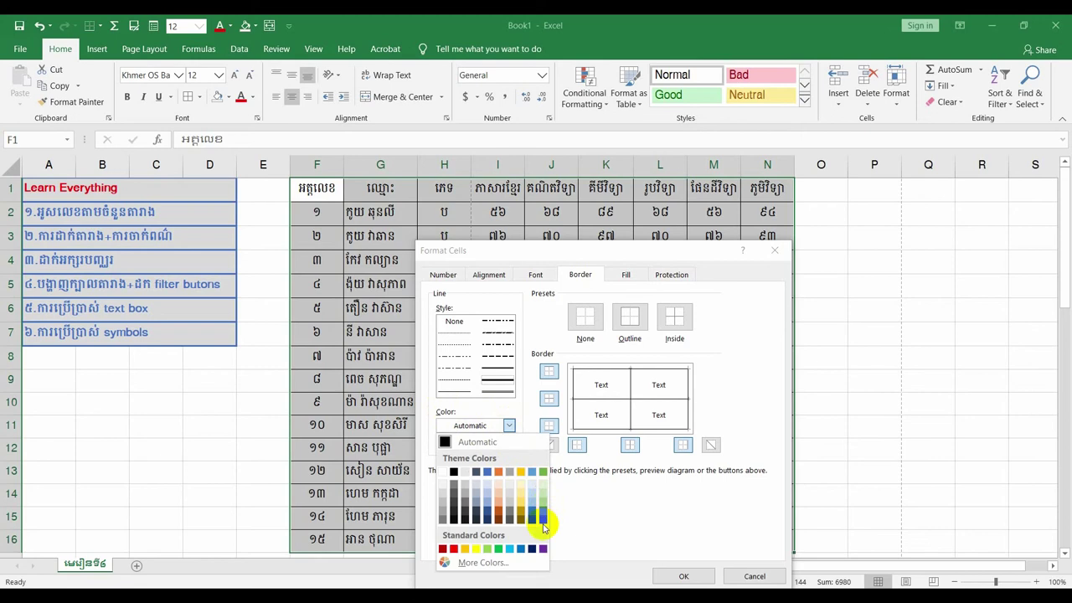
{"action": "left_click", "coordinate": [542, 472]}
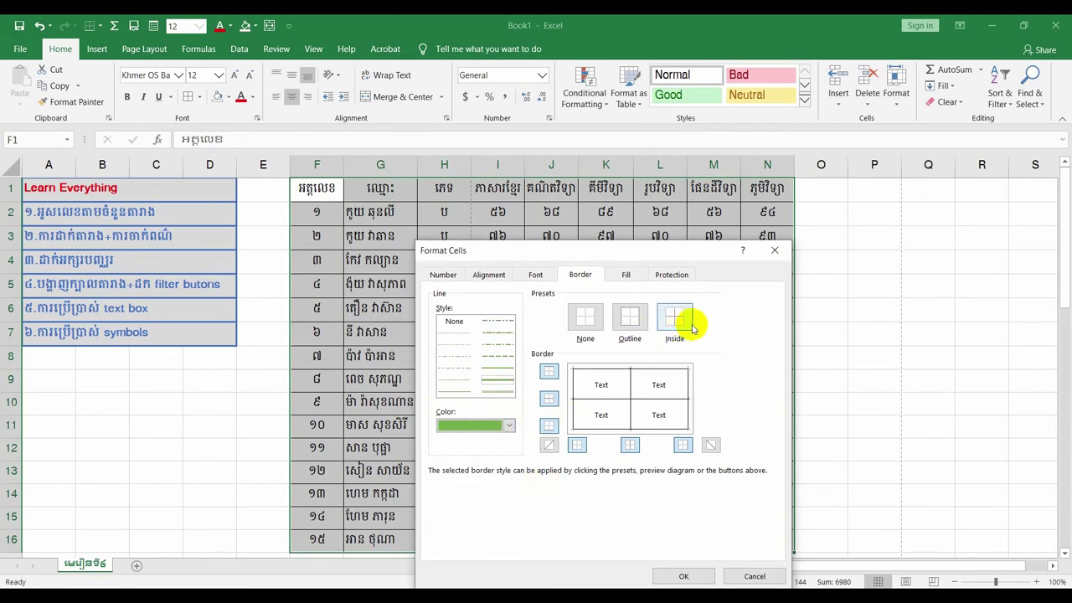
Apply green outline and inside borders to every cell of the table.
{"action": "left_click", "coordinate": [582, 399]}
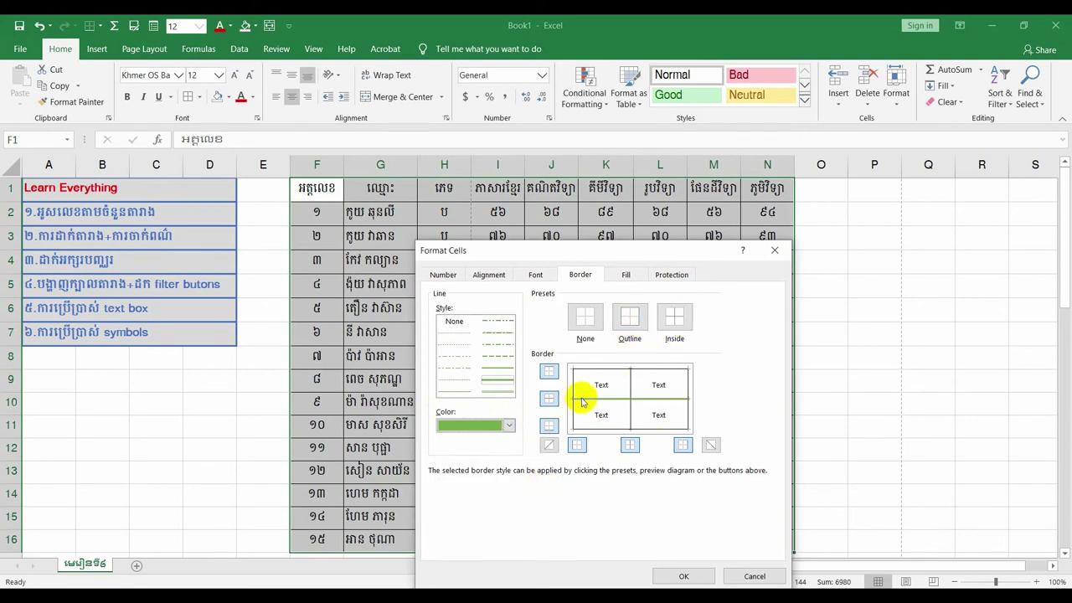
{"action": "left_click", "coordinate": [589, 368]}
{"action": "left_click", "coordinate": [689, 389]}
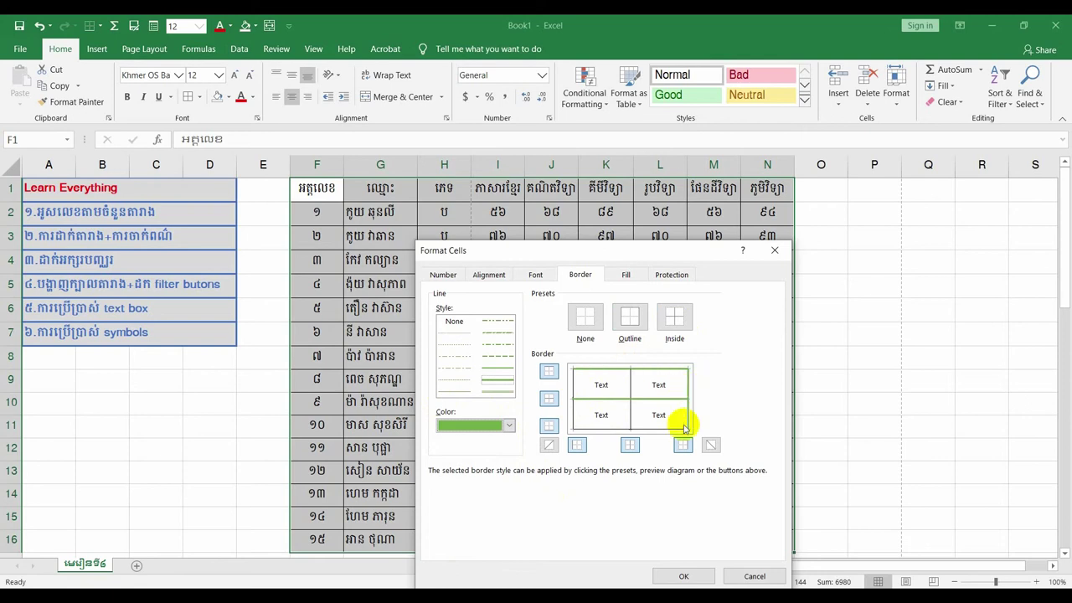
{"action": "left_click", "coordinate": [670, 428]}
{"action": "left_click", "coordinate": [629, 383]}
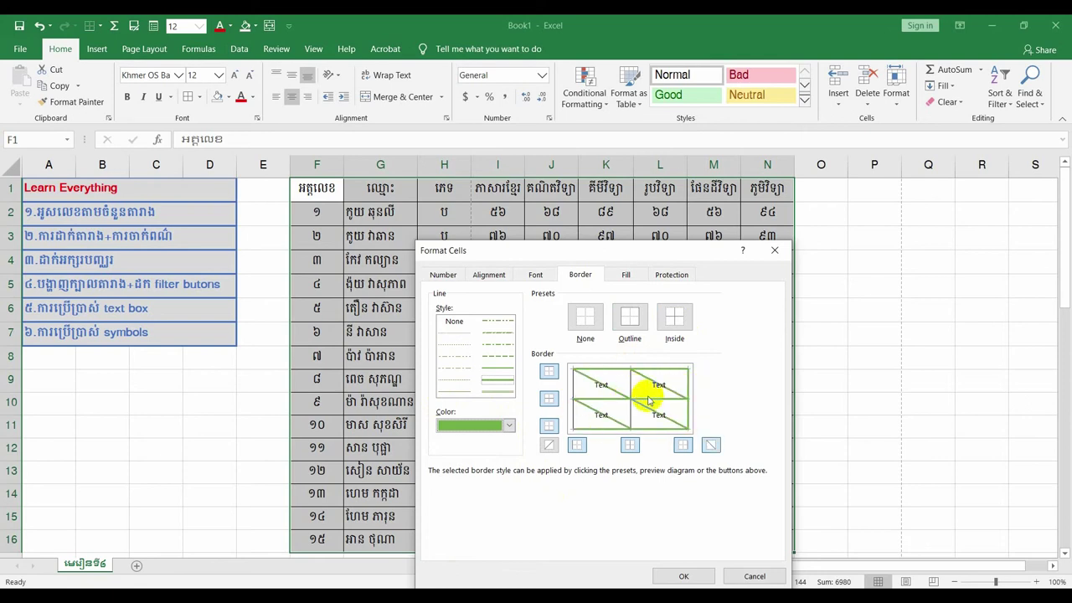
{"action": "left_click", "coordinate": [669, 393]}
{"action": "left_click", "coordinate": [661, 387]}
{"action": "left_click", "coordinate": [631, 405]}
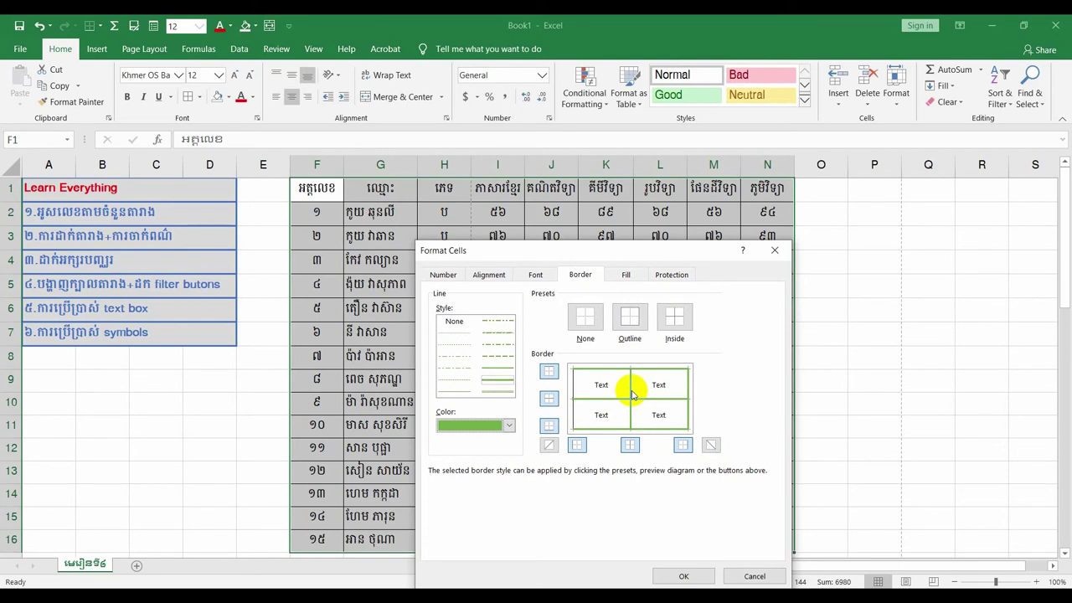
{"action": "left_click", "coordinate": [680, 572]}
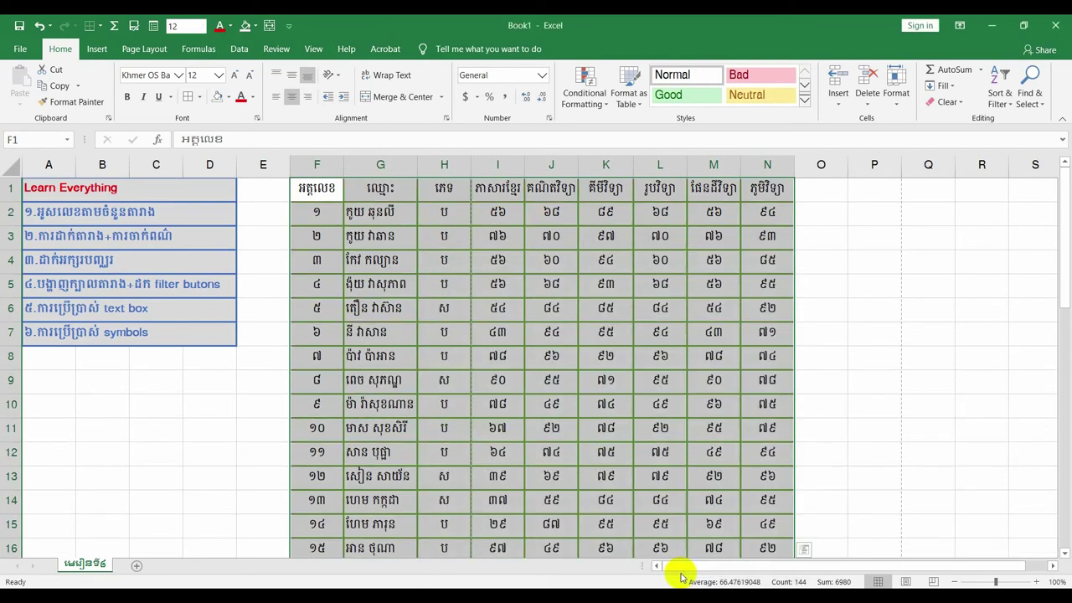
{"action": "left_click", "coordinate": [521, 286]}
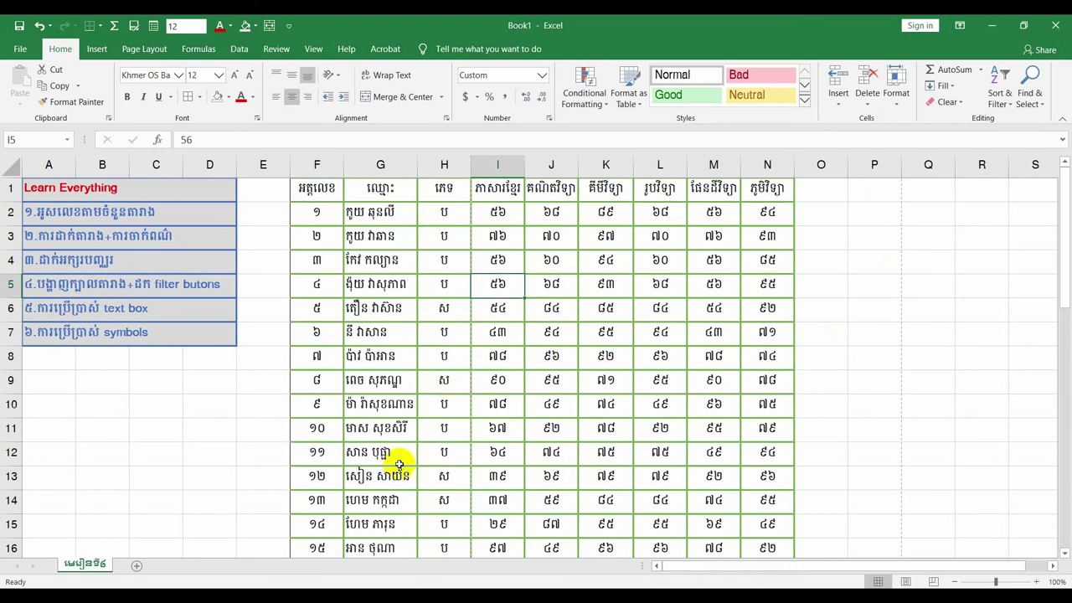
Select the whole table F1:N16 and open its Format Cells dialog.
{"action": "left_click", "coordinate": [303, 189]}
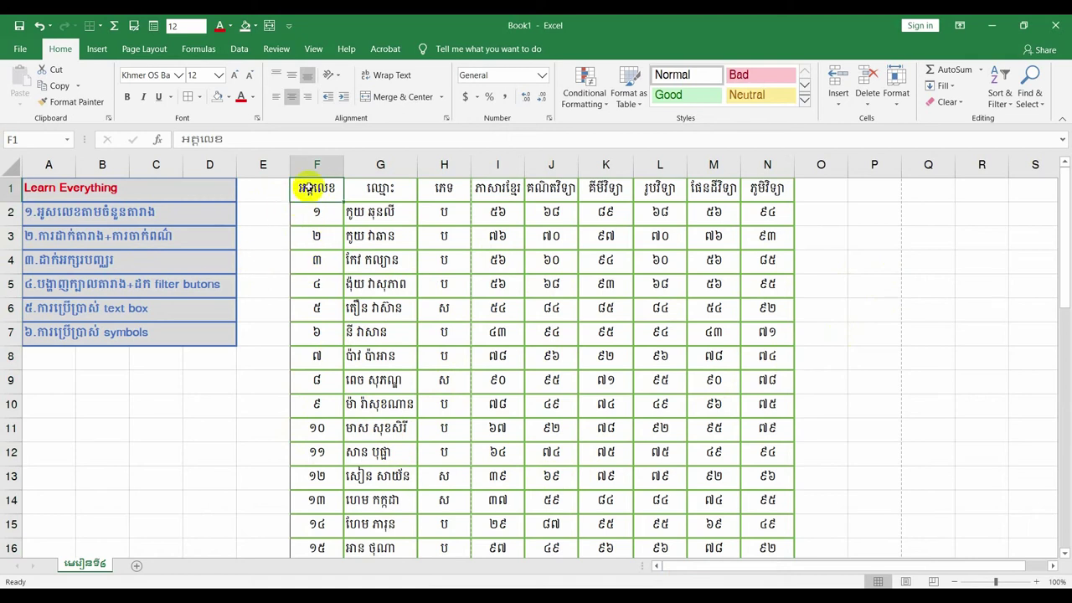
{"action": "key", "text": "ctrl+shift+End"}
{"action": "scroll", "coordinate": [309, 187], "scroll_direction": "up", "scroll_amount": 1}
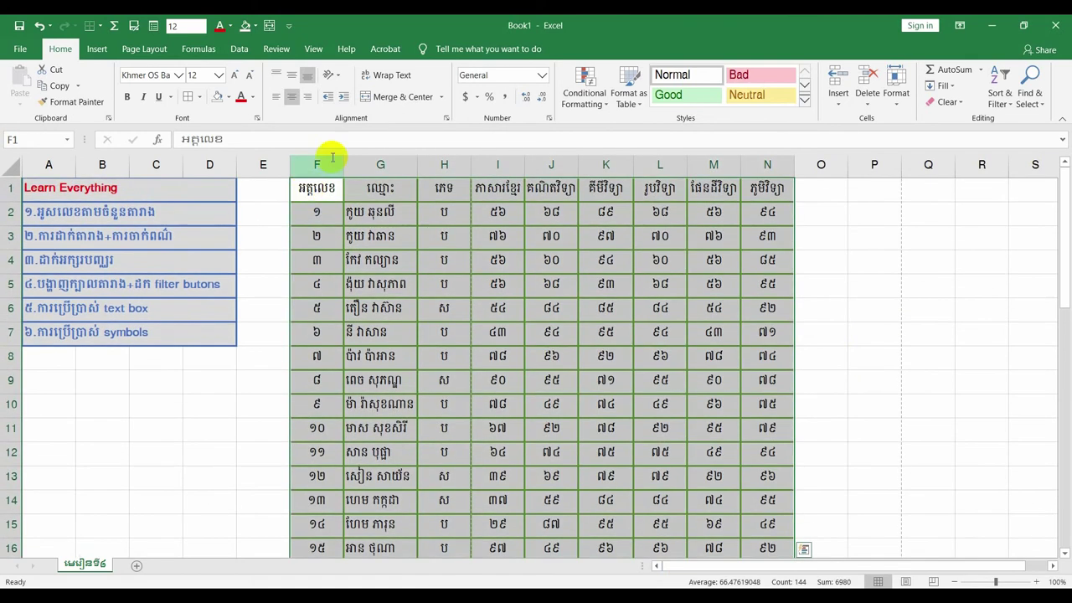
{"action": "right_click", "coordinate": [558, 235]}
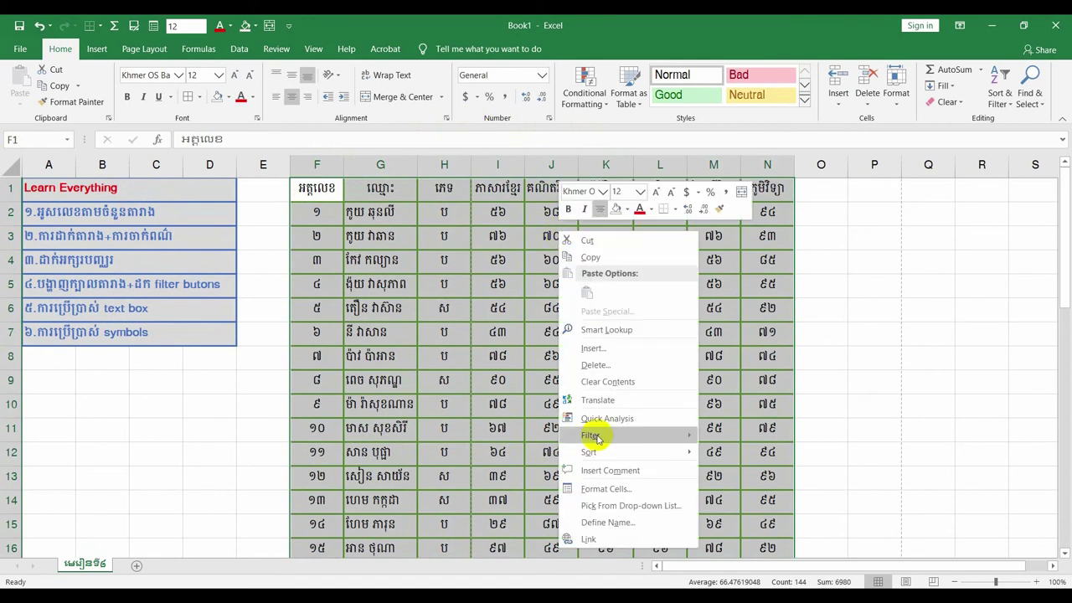
{"action": "left_click", "coordinate": [605, 488]}
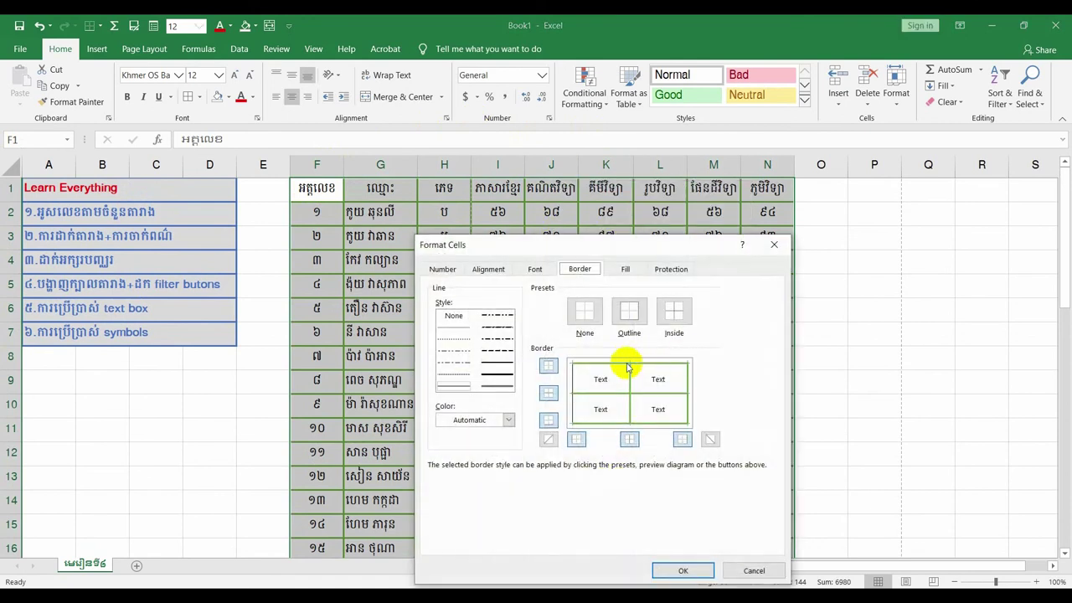
Redraw the left border as a thicker green line and clear the inner lines in the preview.
{"action": "left_click", "coordinate": [573, 387]}
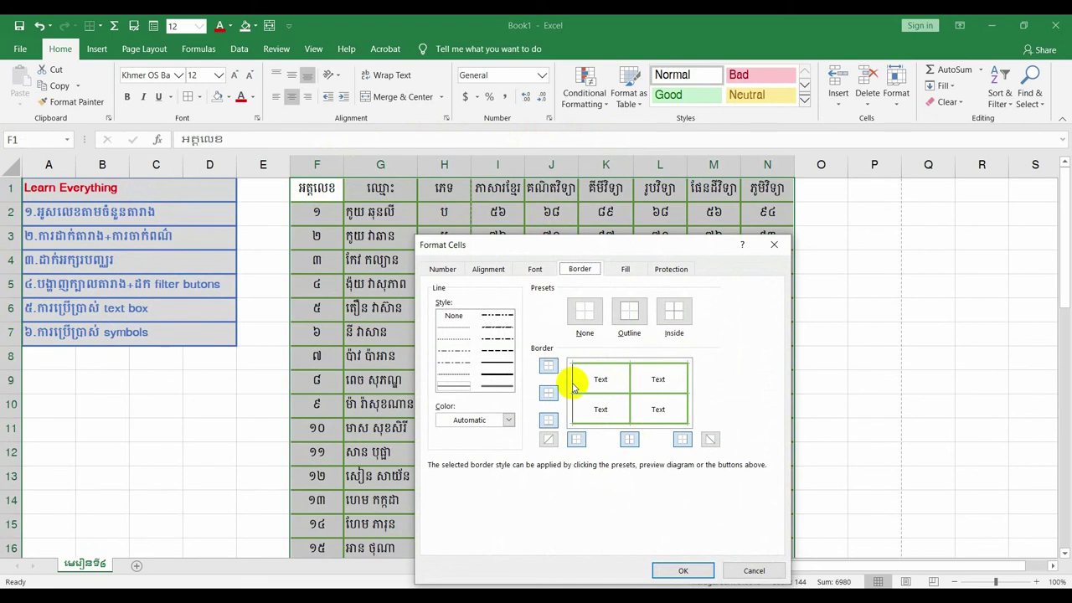
{"action": "left_click", "coordinate": [497, 374]}
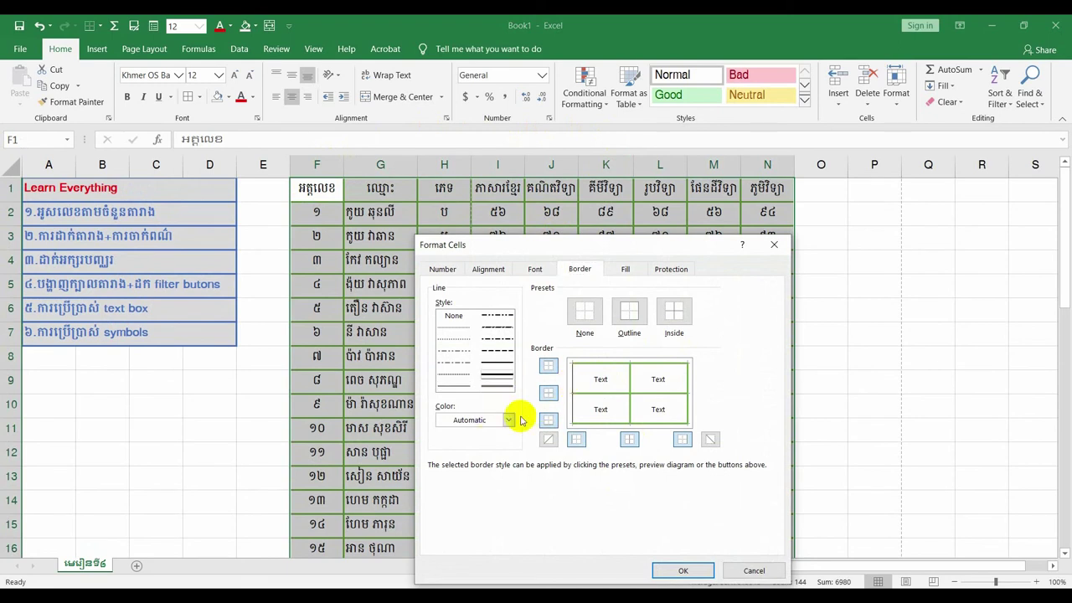
{"action": "left_click", "coordinate": [508, 419]}
{"action": "left_click", "coordinate": [539, 468]}
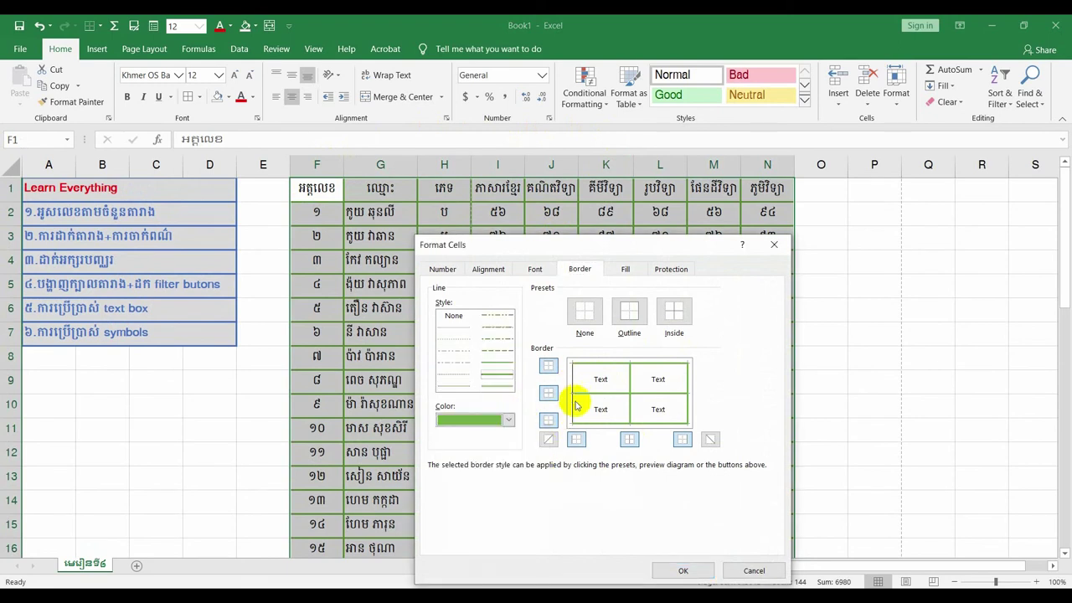
{"action": "left_click", "coordinate": [574, 387]}
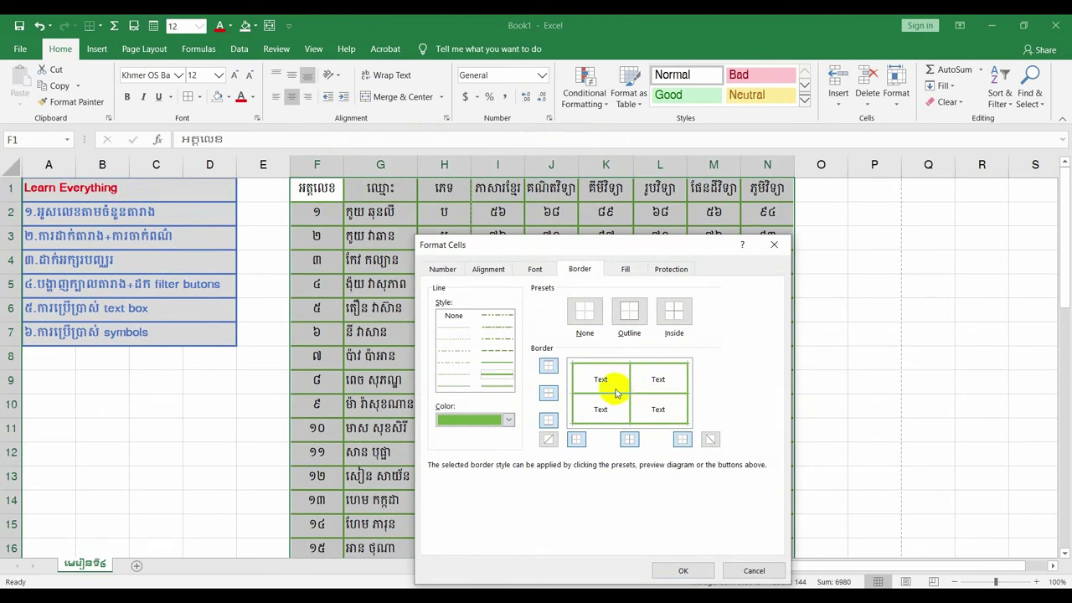
{"action": "left_click", "coordinate": [613, 390]}
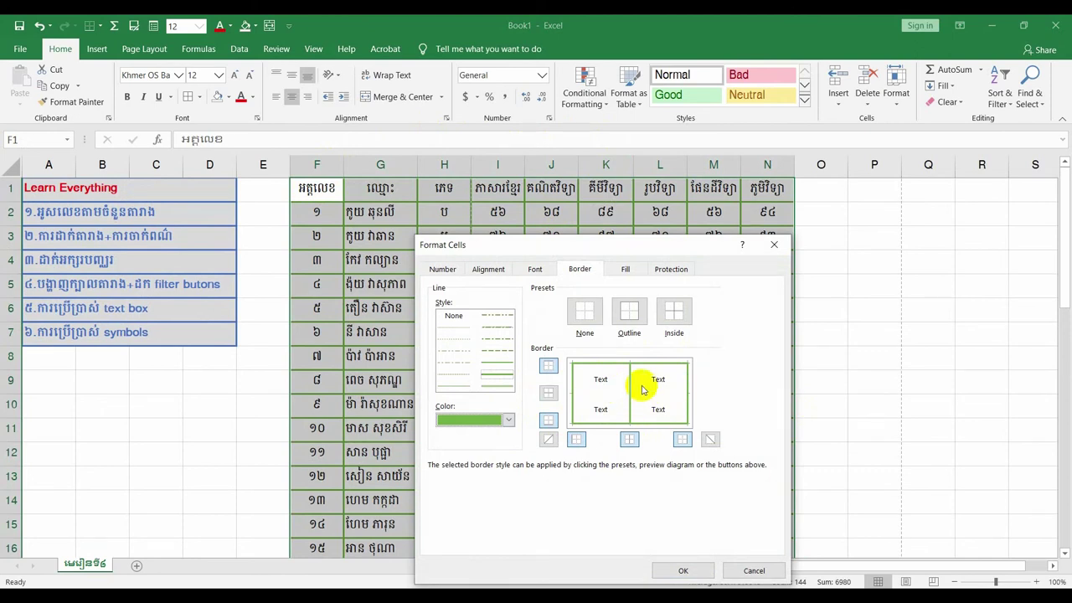
{"action": "left_click", "coordinate": [628, 383]}
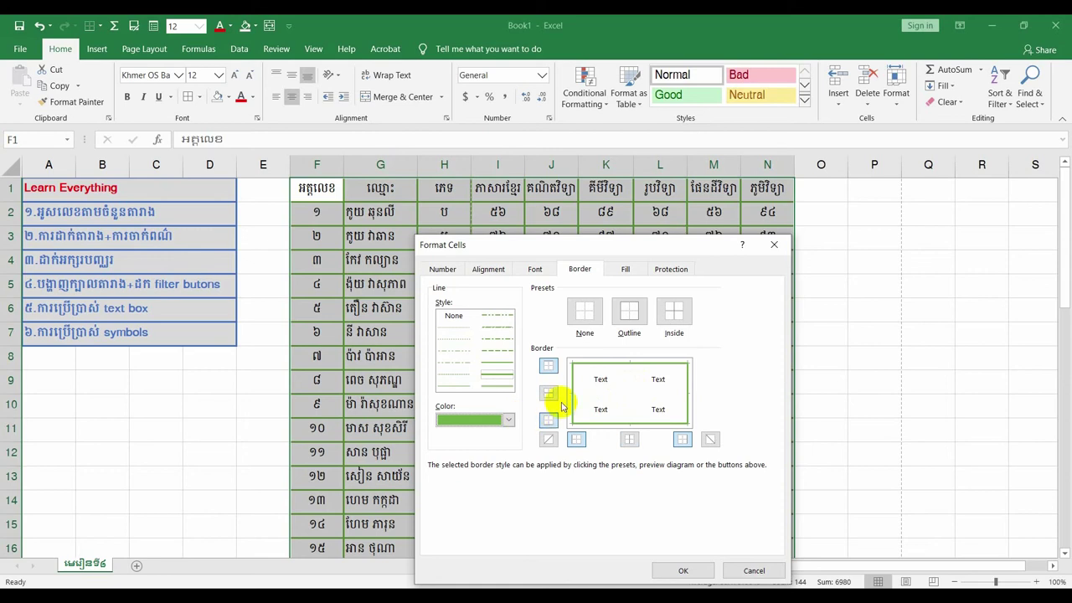
Add automatic black inside horizontal and vertical borders and apply them.
{"action": "left_click", "coordinate": [501, 367]}
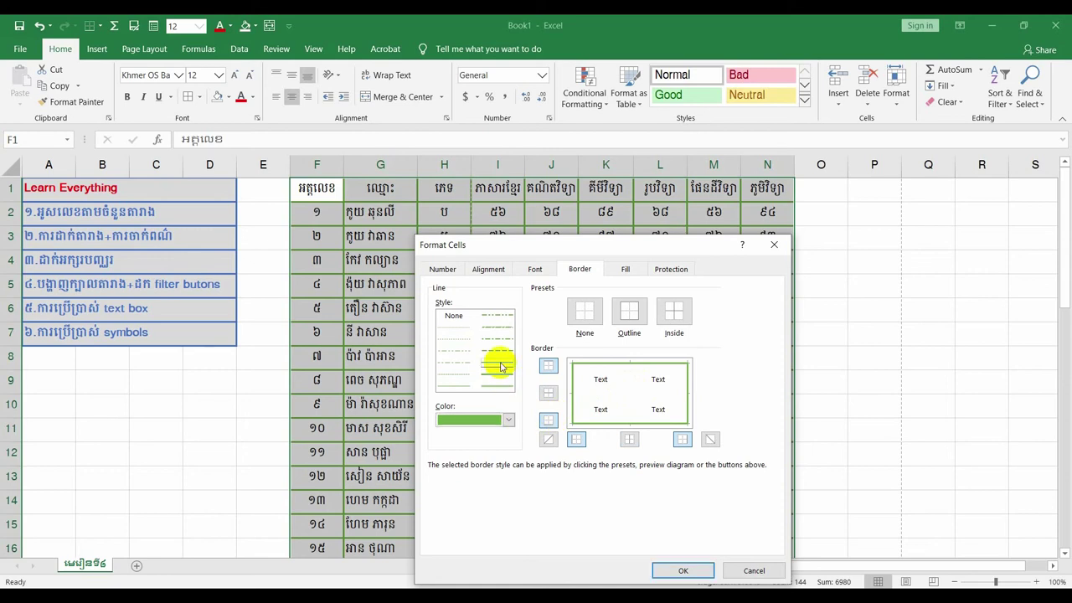
{"action": "left_click", "coordinate": [507, 419]}
{"action": "left_click", "coordinate": [451, 437]}
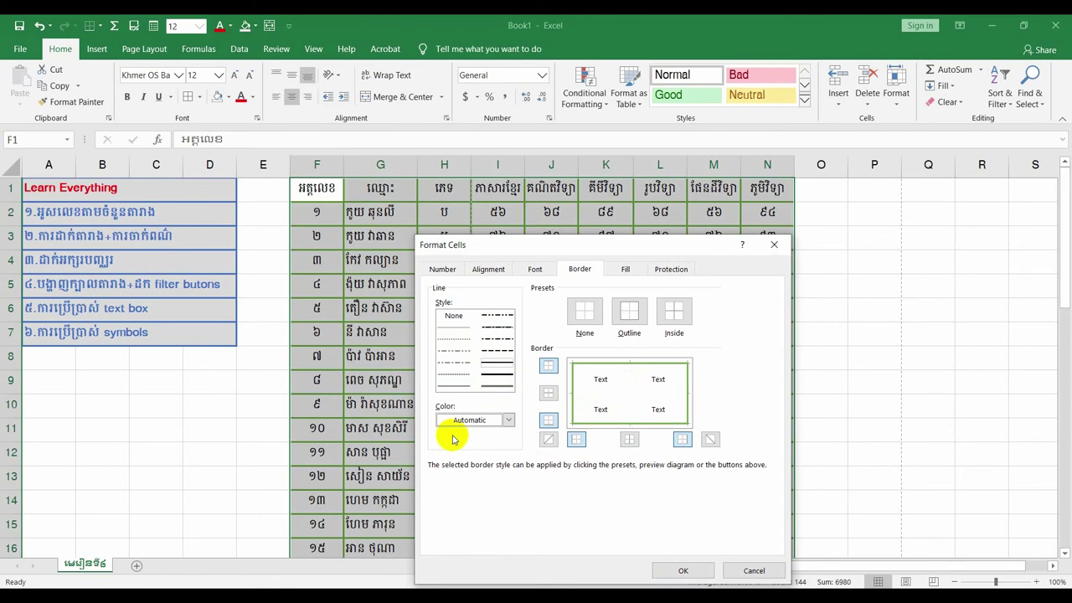
{"action": "left_click", "coordinate": [603, 404]}
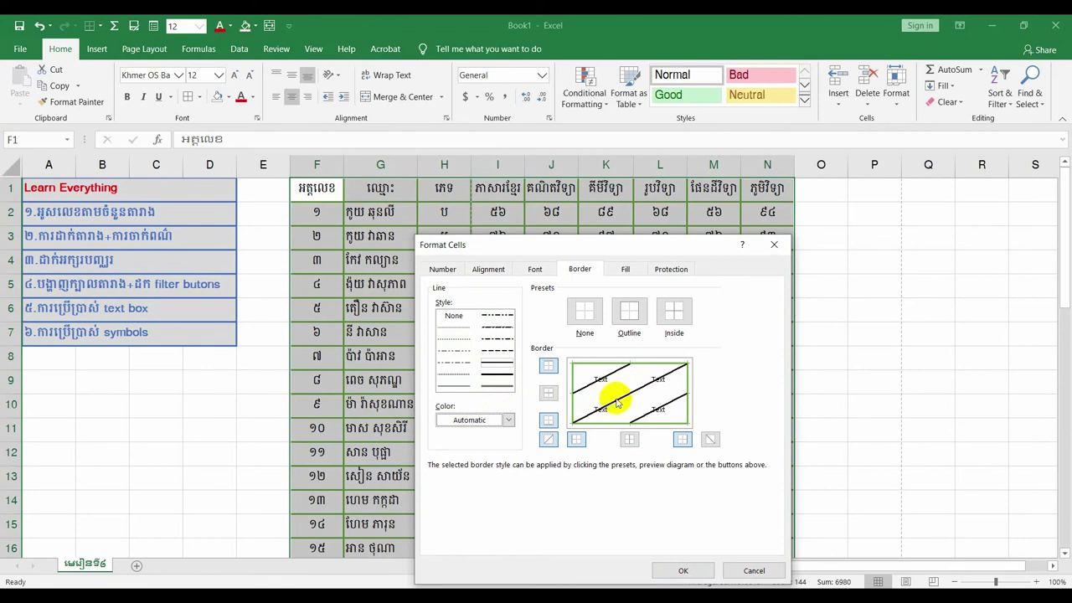
{"action": "left_click", "coordinate": [664, 377]}
{"action": "left_click", "coordinate": [624, 393]}
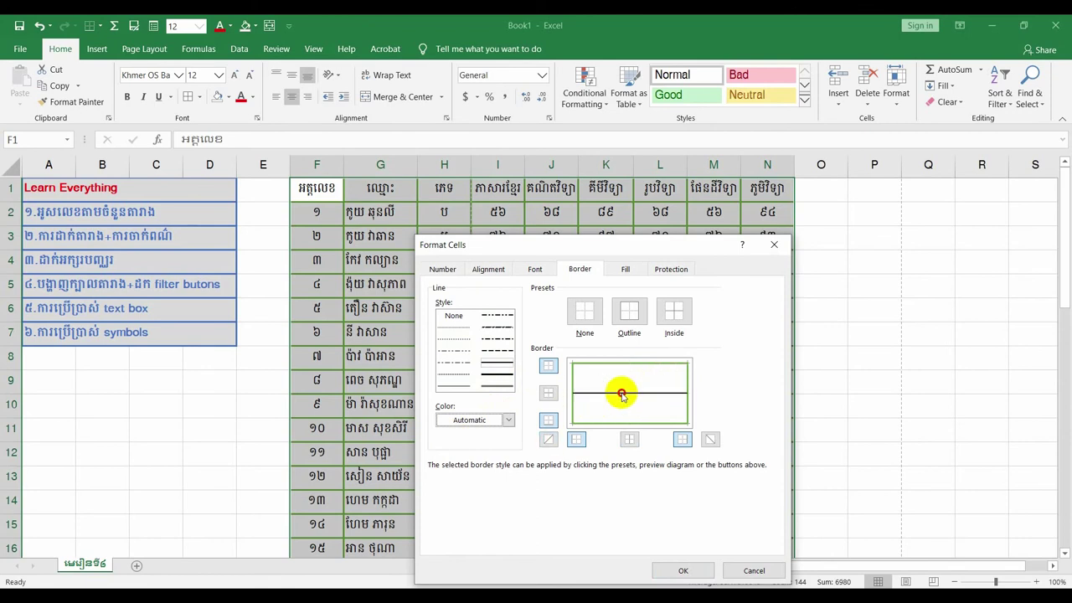
{"action": "left_click", "coordinate": [631, 376]}
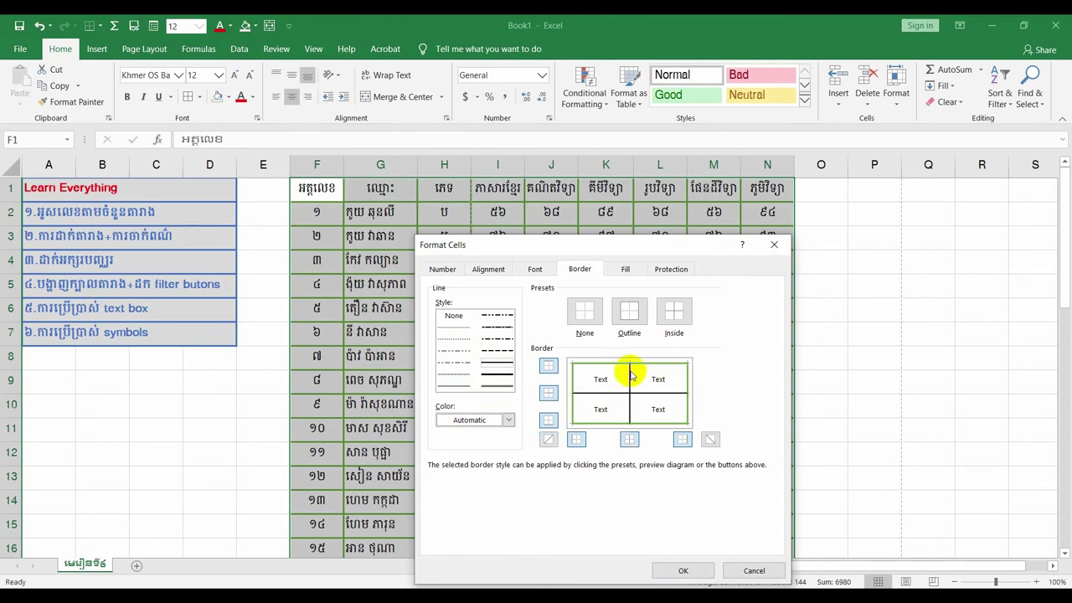
{"action": "left_click", "coordinate": [685, 569]}
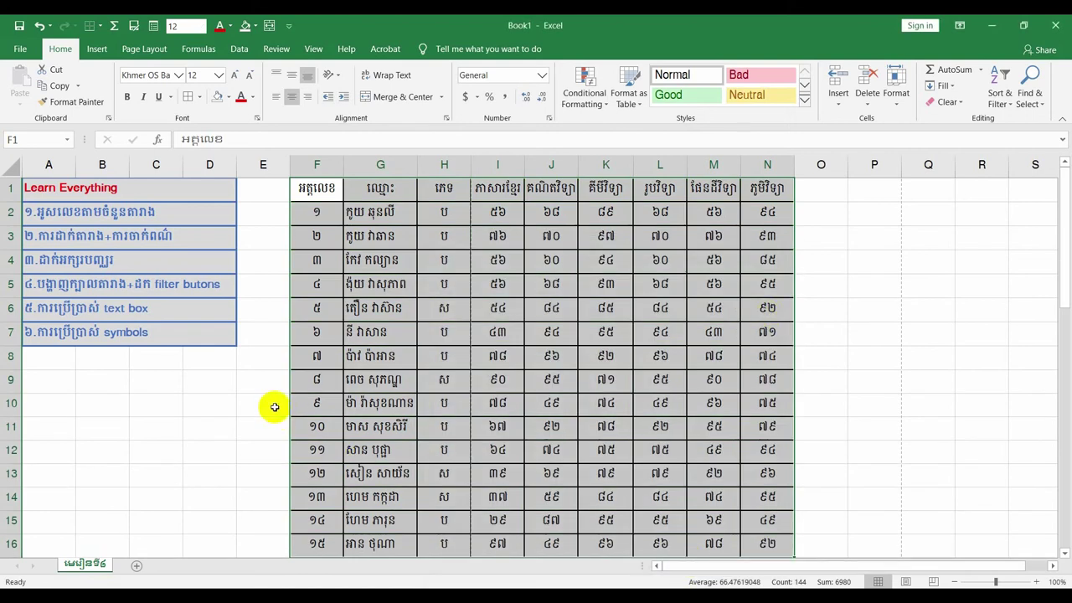
Select header row F1:N1 and apply green outline and inside borders via Format Cells.
{"action": "left_click", "coordinate": [266, 403]}
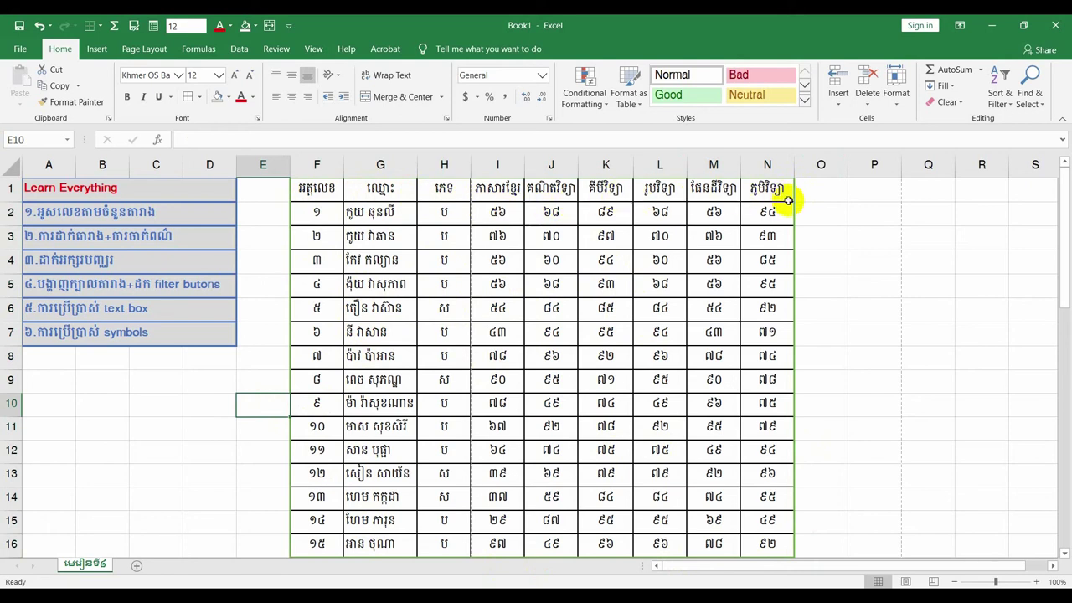
{"action": "left_click_drag", "start_coordinate": [314, 188], "coordinate": [751, 191]}
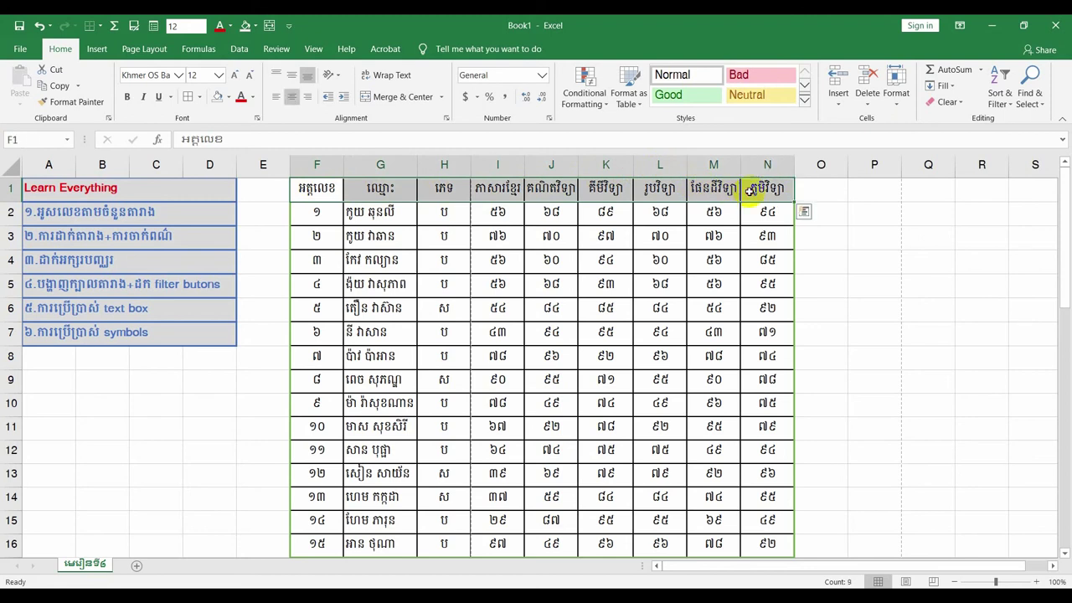
{"action": "right_click", "coordinate": [753, 194]}
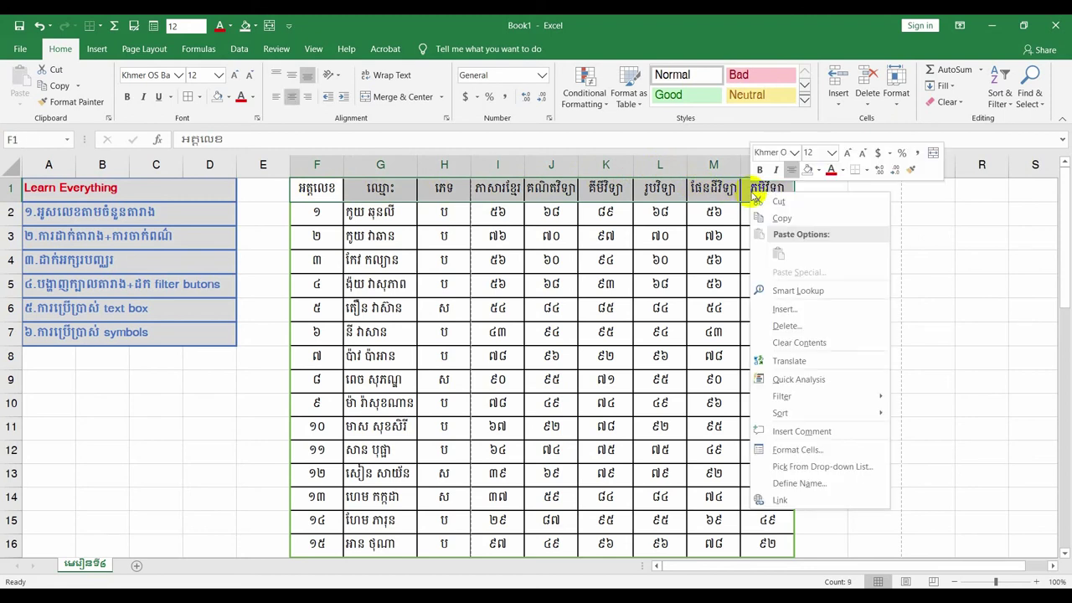
{"action": "left_click", "coordinate": [812, 449]}
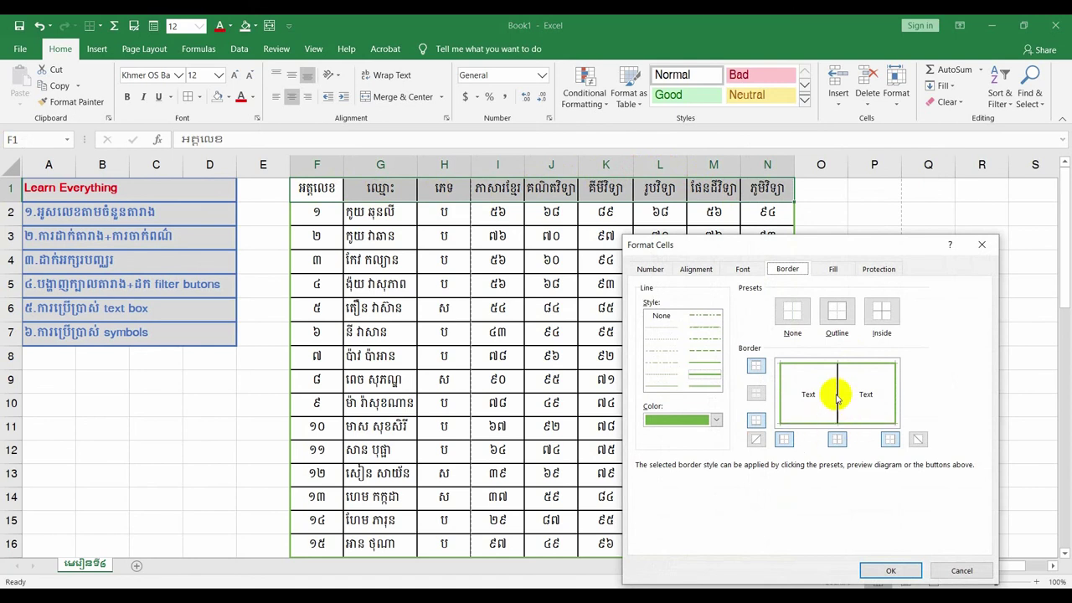
{"action": "left_click", "coordinate": [889, 570]}
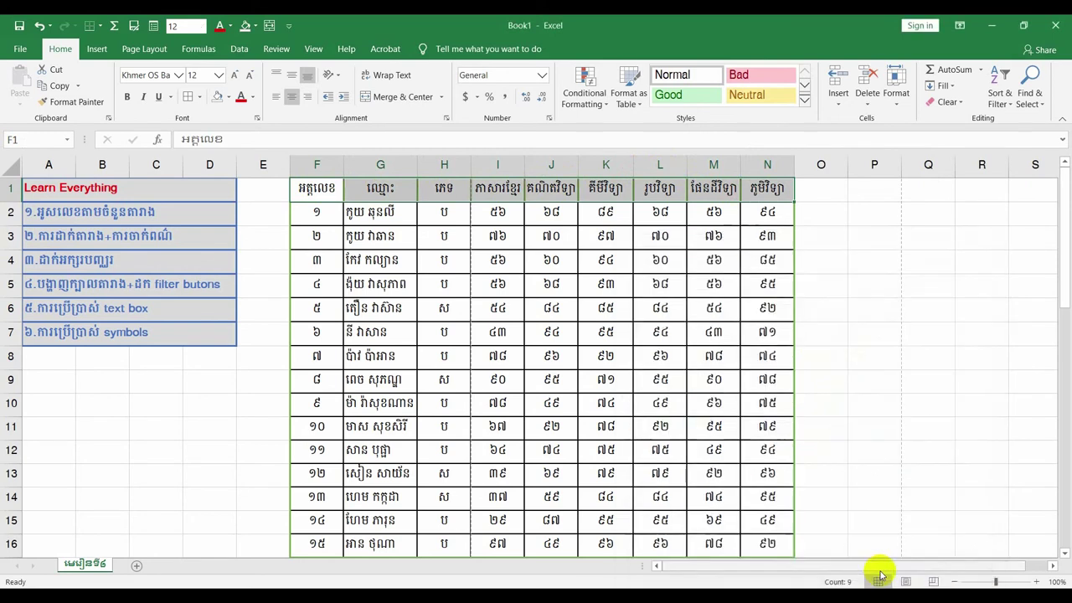
Fill the header cells F1:N1 with a grey theme colour.
{"action": "left_click", "coordinate": [269, 339]}
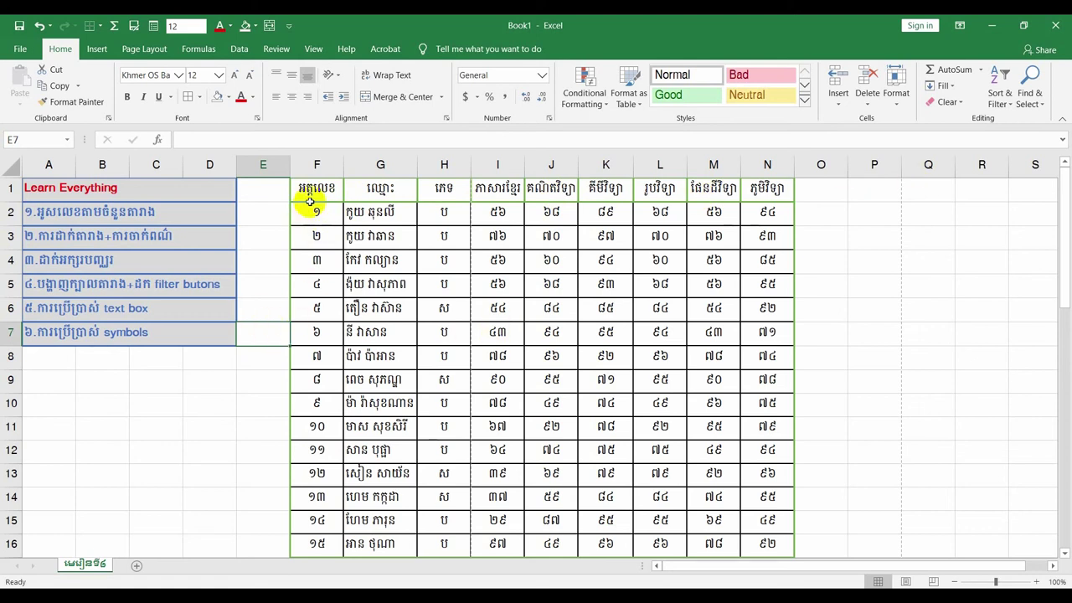
{"action": "left_click_drag", "start_coordinate": [308, 188], "coordinate": [777, 191]}
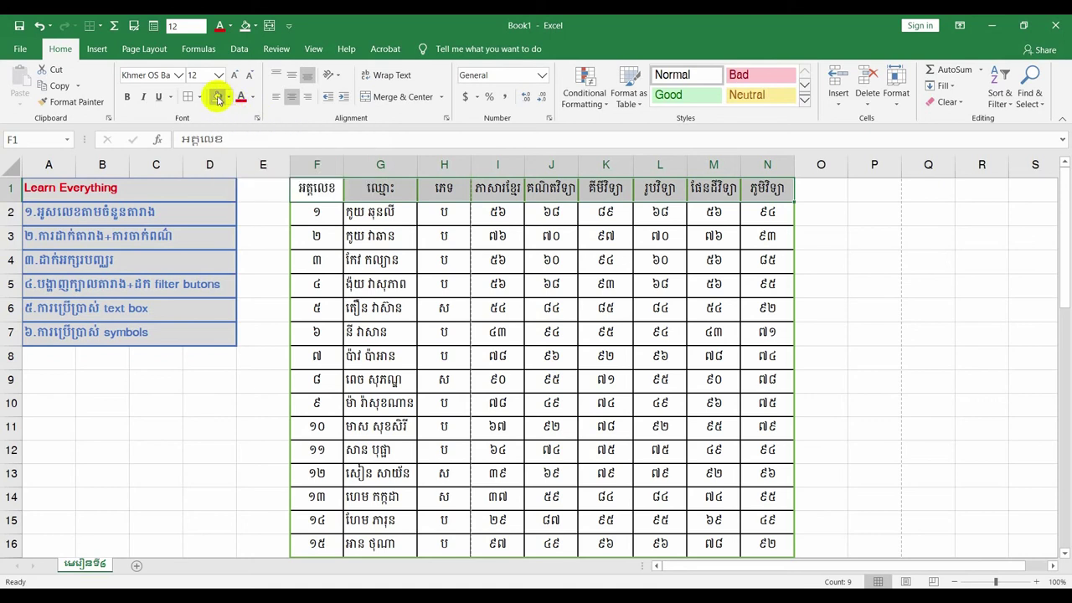
{"action": "left_click", "coordinate": [228, 100]}
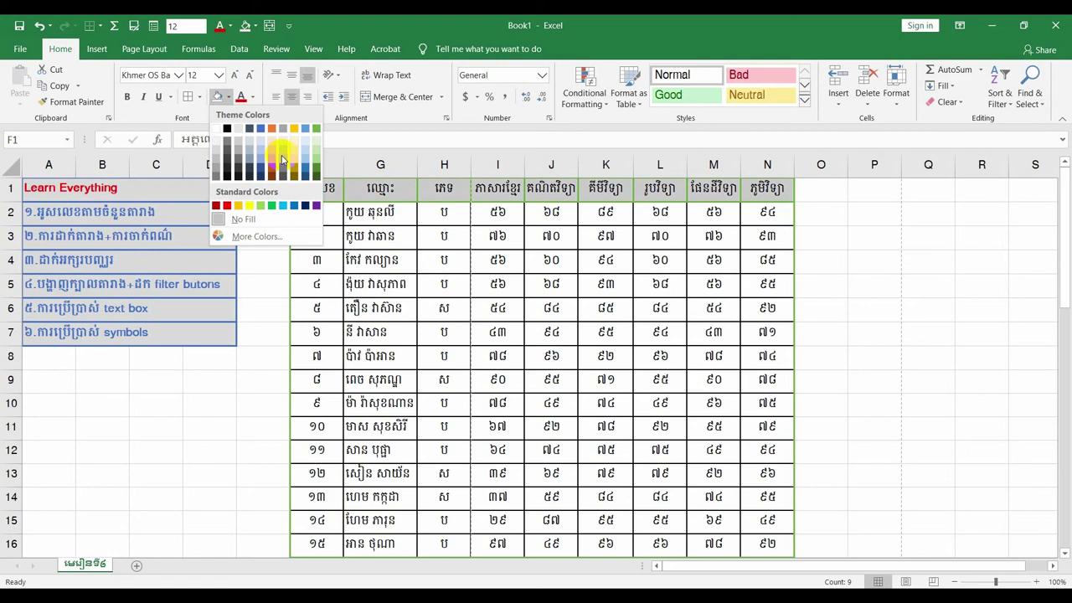
{"action": "left_click", "coordinate": [281, 148]}
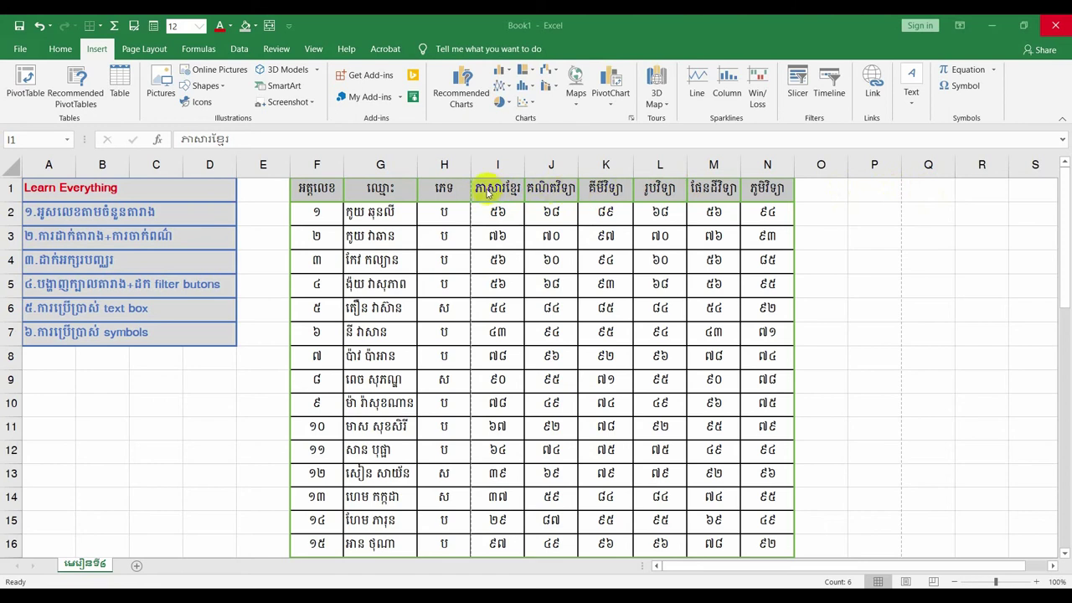
Select the subject headers I1:N1 and open Format Cells from the right-click menu.
{"action": "left_click_drag", "start_coordinate": [485, 191], "coordinate": [767, 188]}
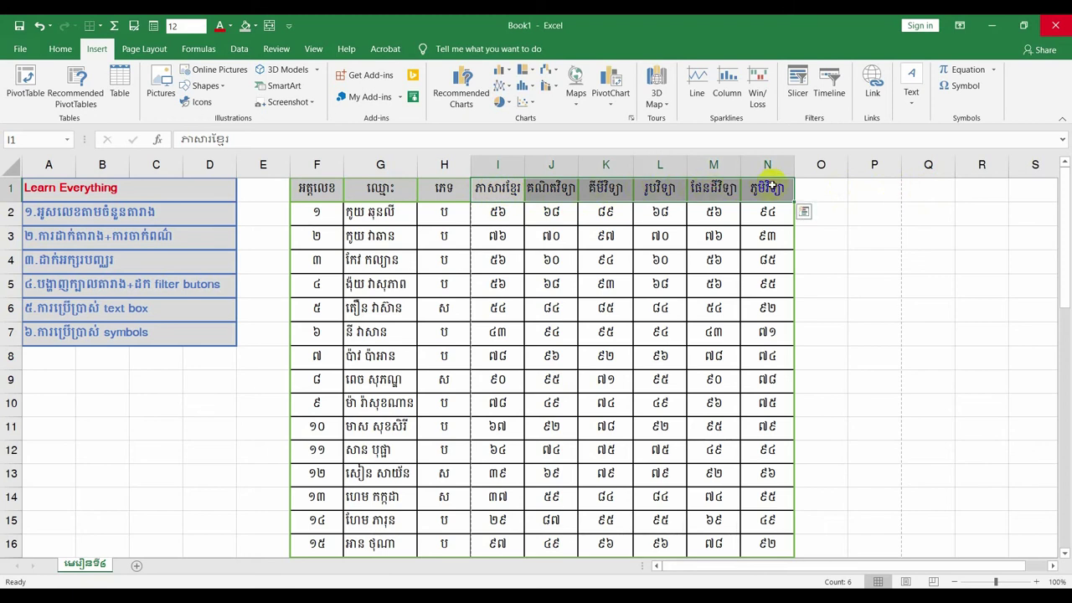
{"action": "right_click", "coordinate": [770, 186]}
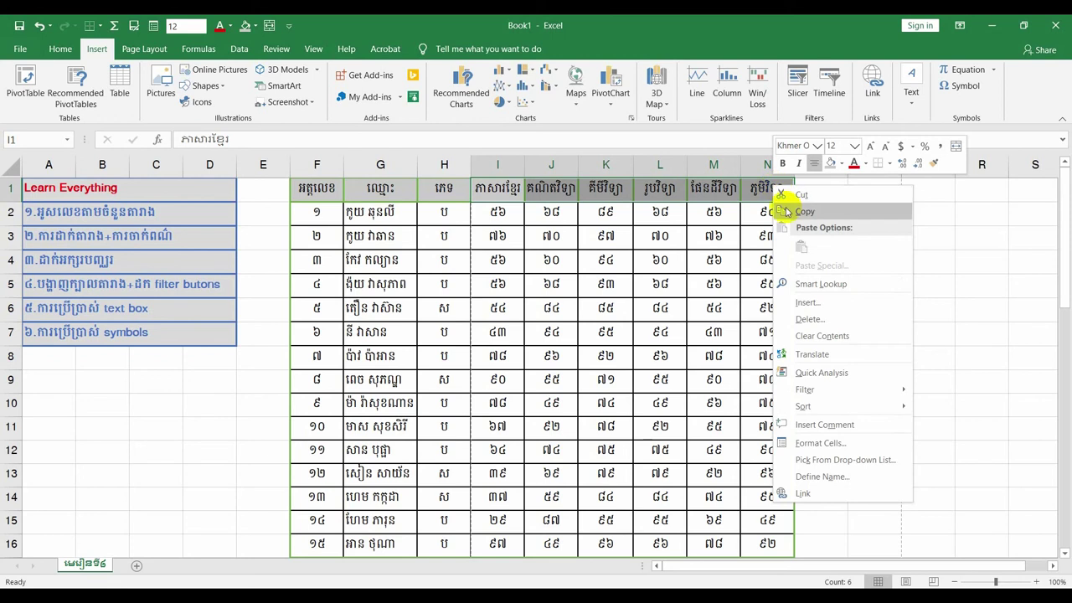
{"action": "left_click", "coordinate": [840, 445]}
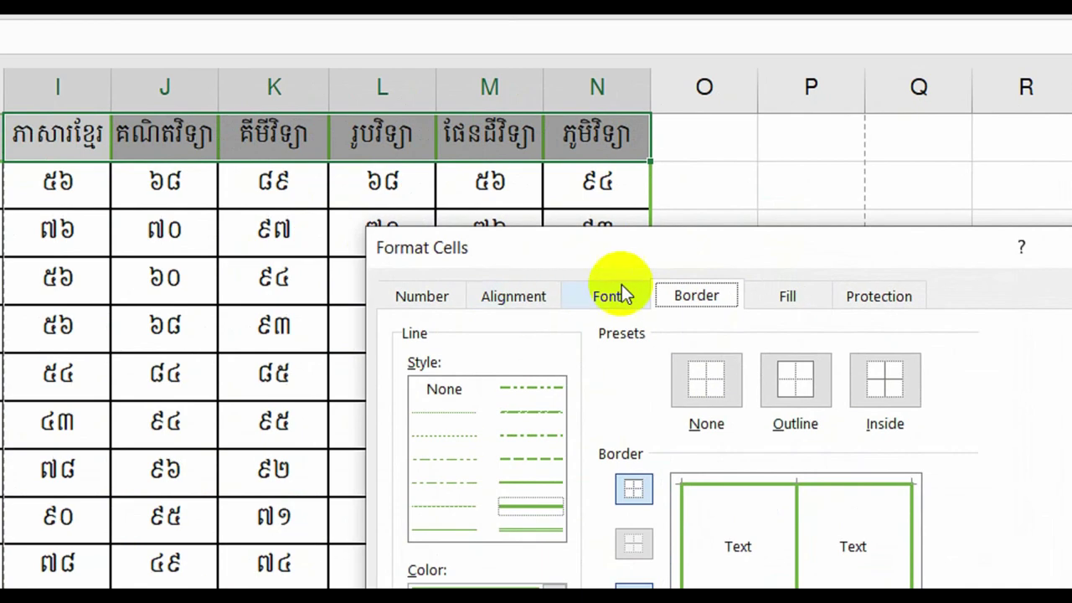
Set the I1:N1 text orientation to 90 degrees on the Alignment tab.
{"action": "left_click", "coordinate": [512, 301]}
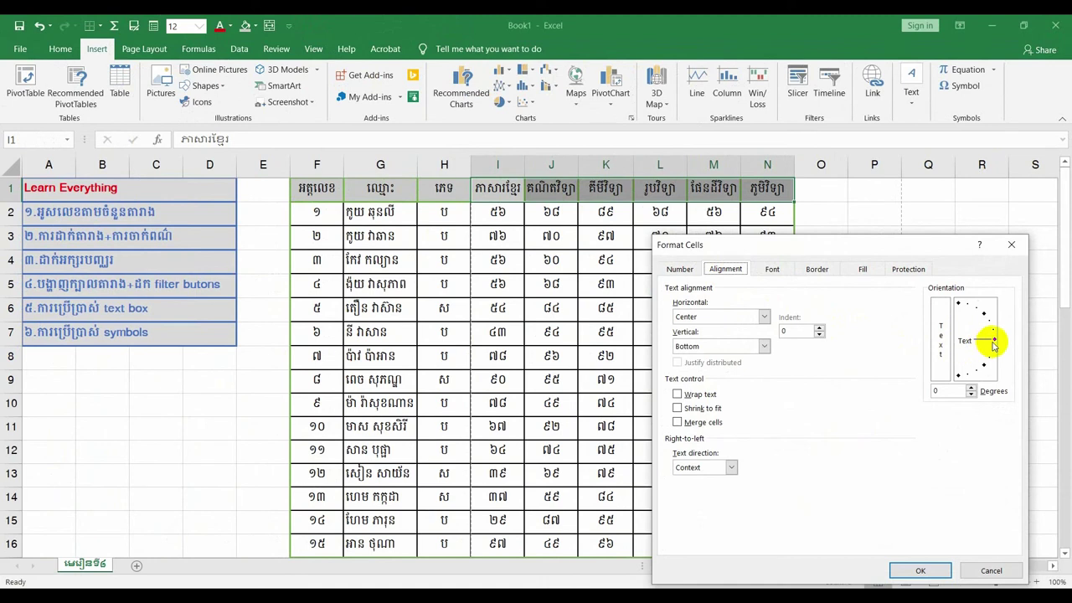
{"action": "left_click_drag", "start_coordinate": [997, 339], "coordinate": [953, 295]}
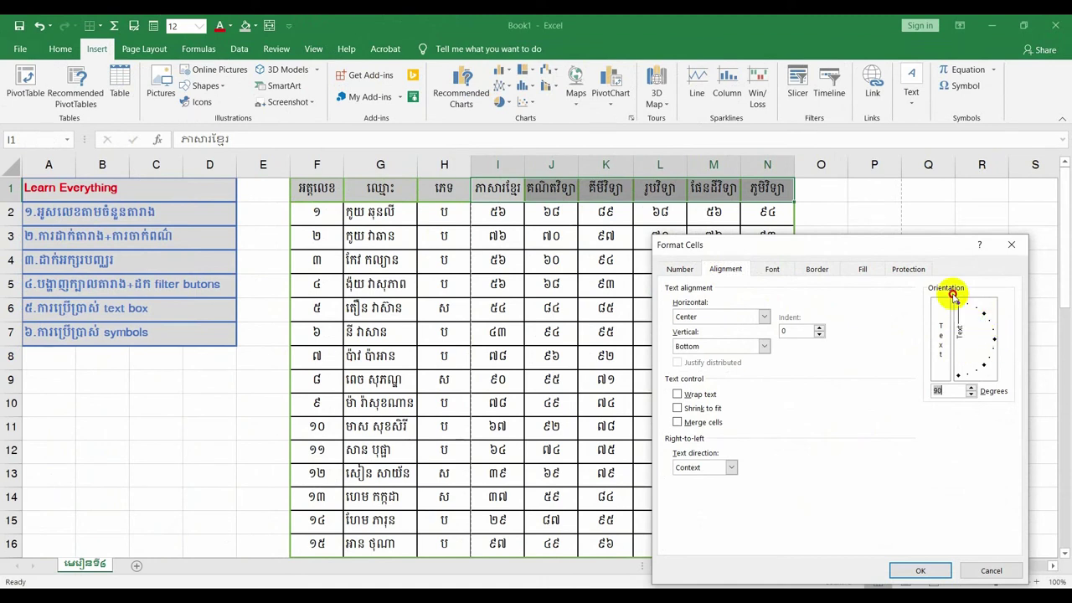
{"action": "double_click", "coordinate": [937, 390]}
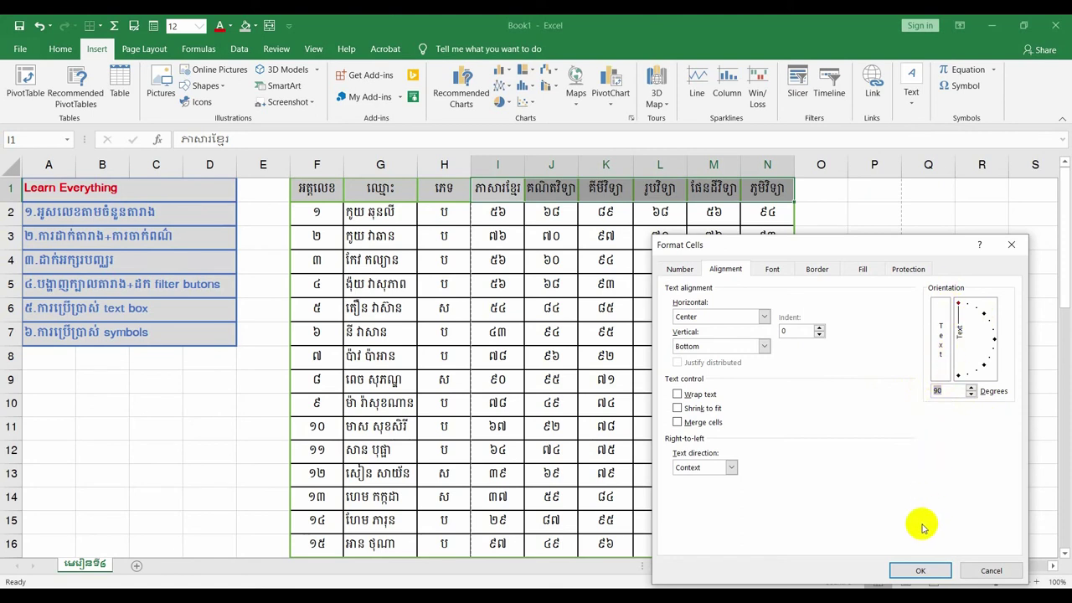
{"action": "left_click", "coordinate": [958, 304]}
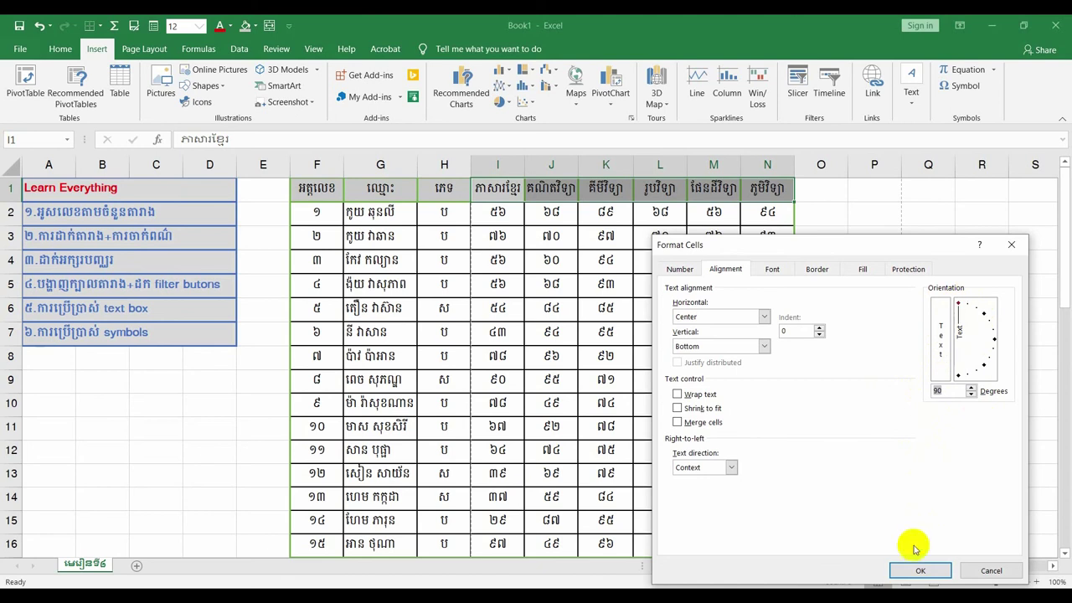
{"action": "left_click", "coordinate": [918, 570]}
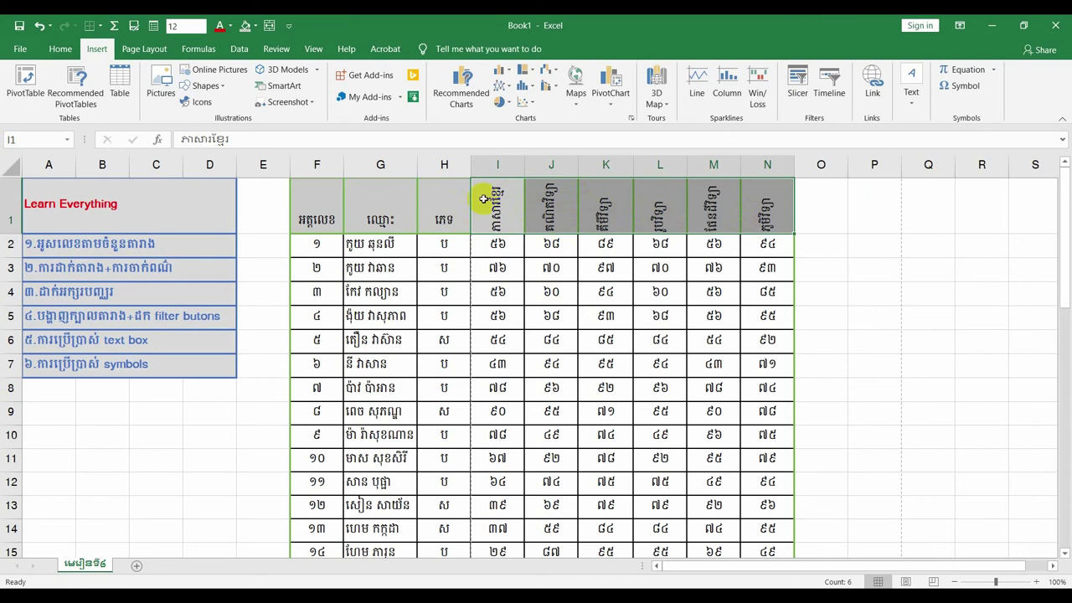
AutoFit the widths of columns I through N, then column H, to their contents.
{"action": "double_click", "coordinate": [527, 162]}
{"action": "left_click", "coordinate": [525, 162]}
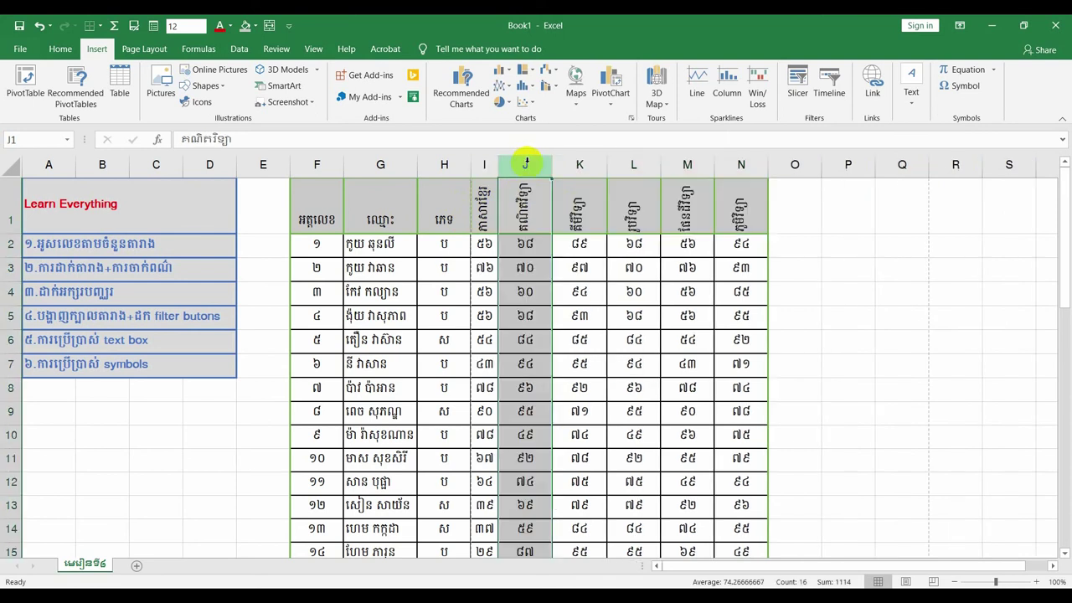
{"action": "double_click", "coordinate": [554, 165]}
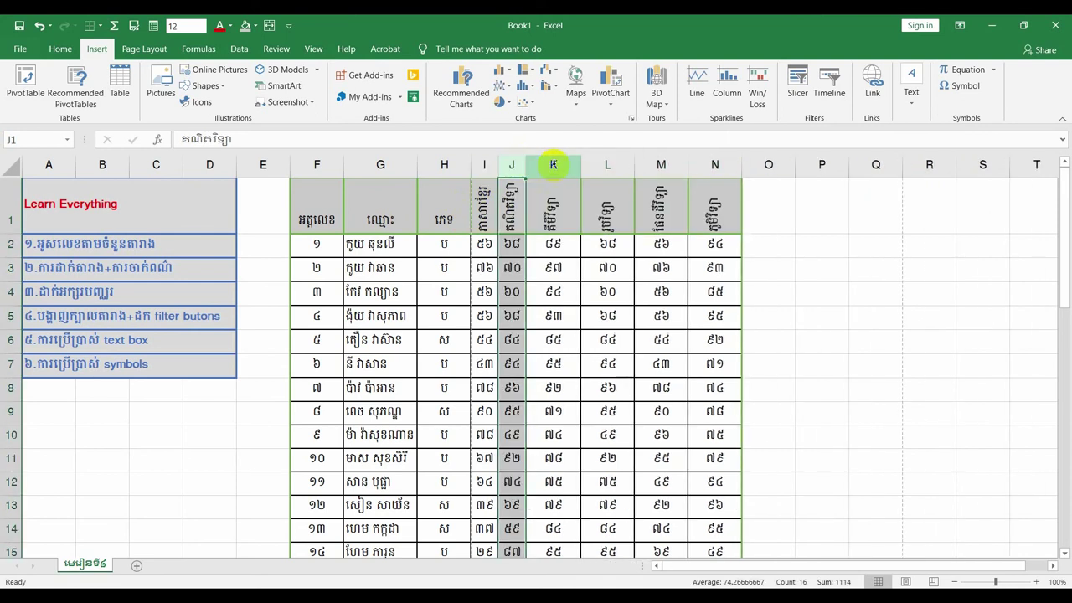
{"action": "double_click", "coordinate": [584, 162]}
{"action": "left_click", "coordinate": [584, 163]}
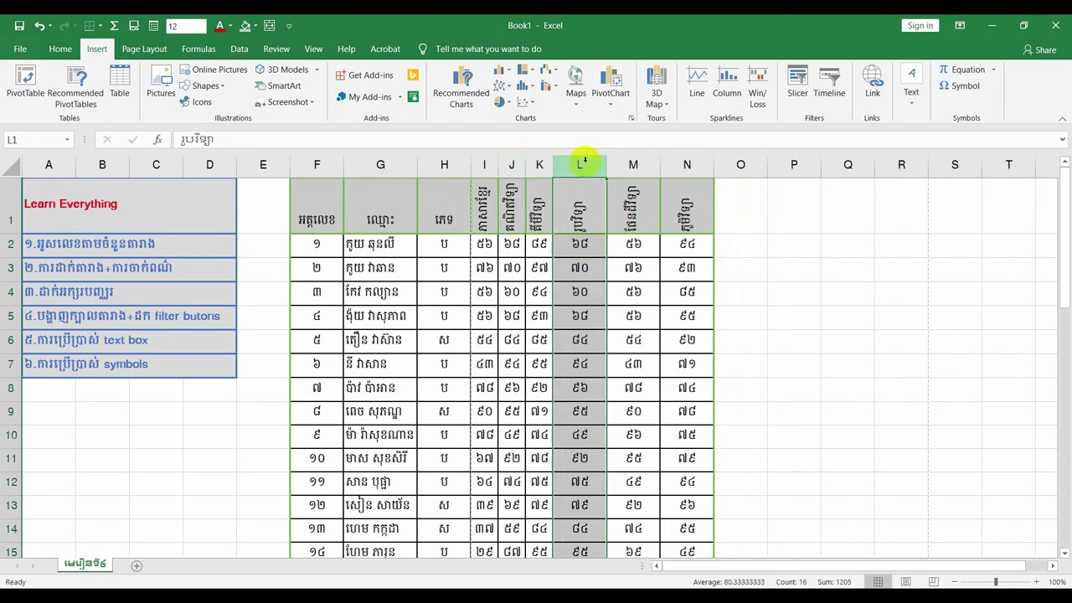
{"action": "double_click", "coordinate": [605, 164]}
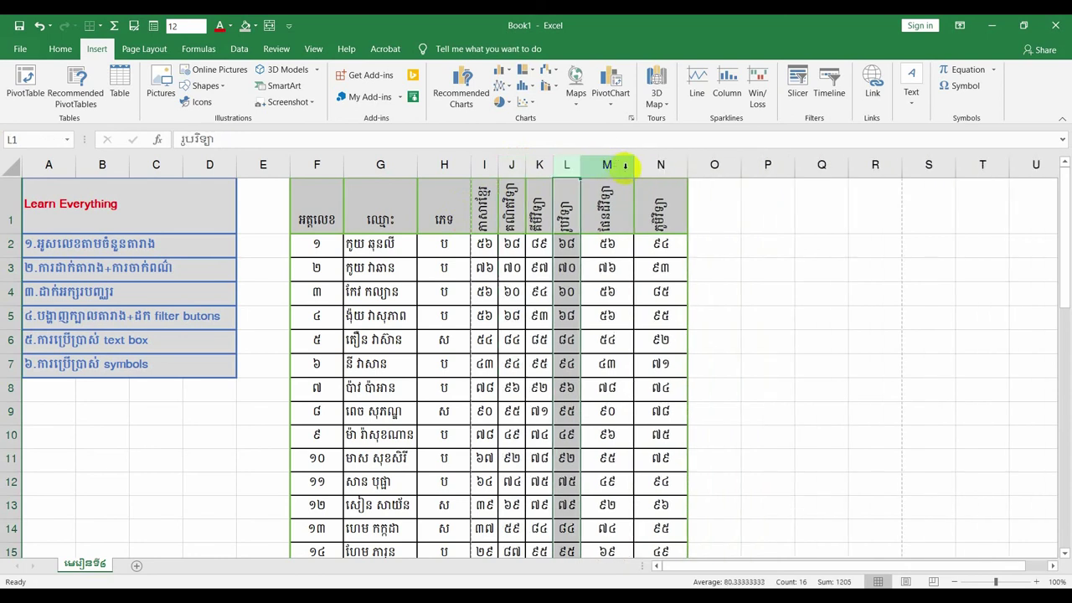
{"action": "double_click", "coordinate": [633, 165]}
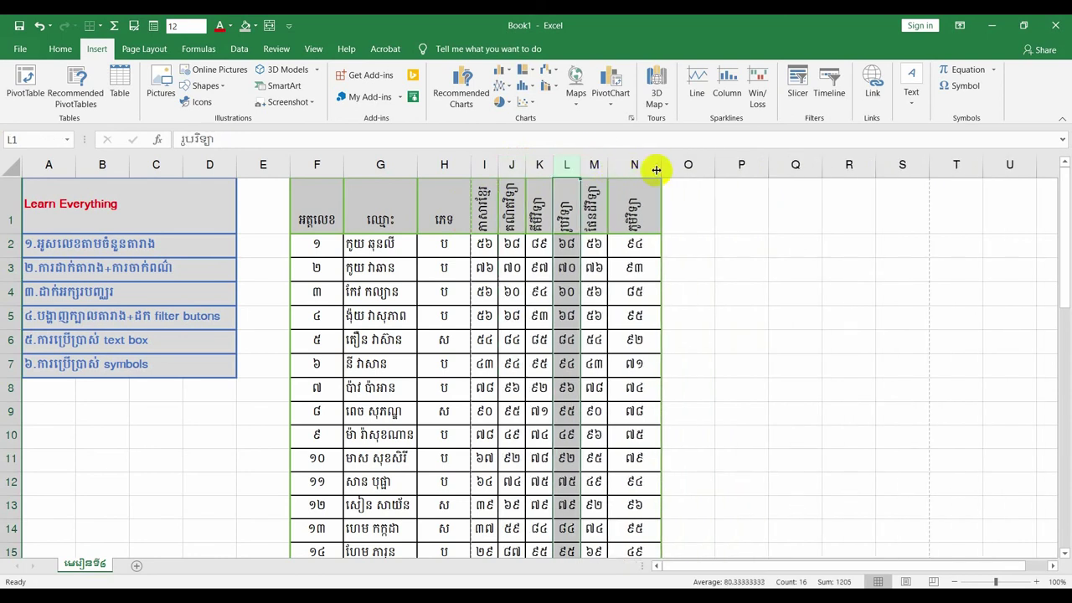
{"action": "double_click", "coordinate": [662, 170]}
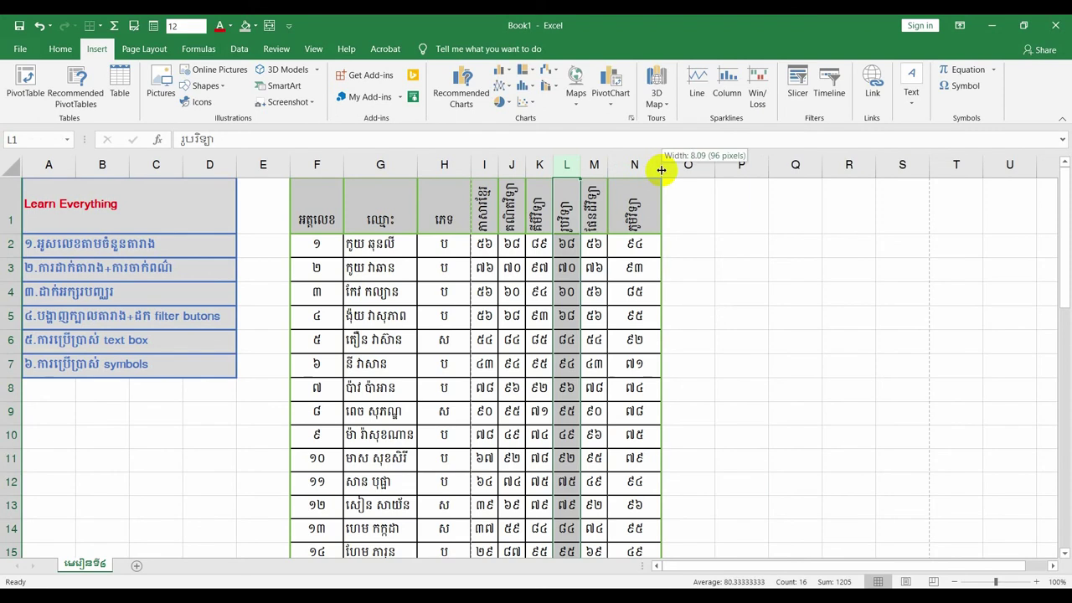
{"action": "triple_click", "coordinate": [661, 170]}
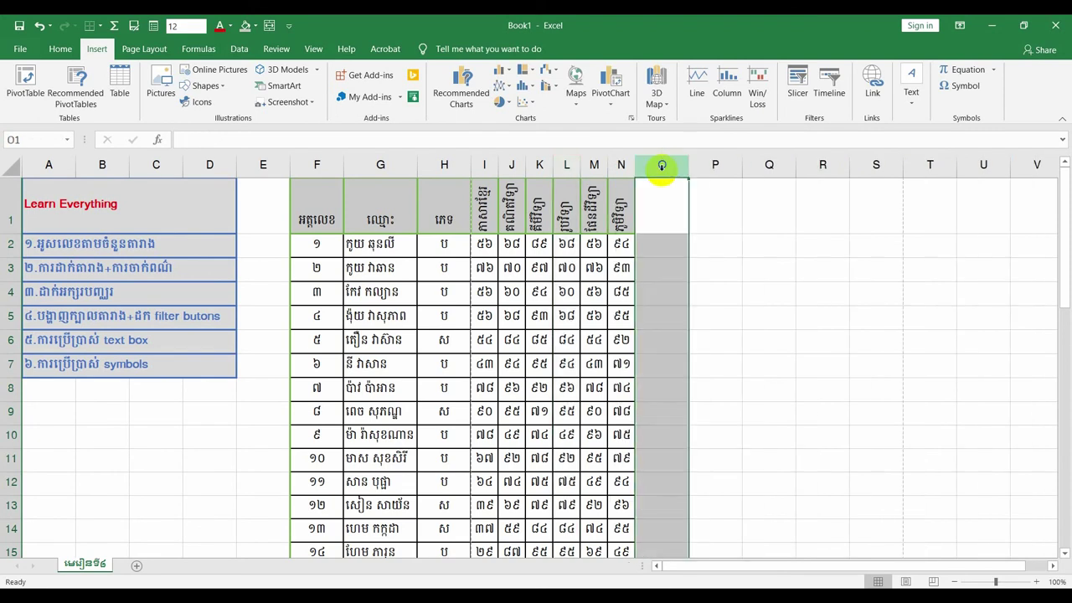
{"action": "left_click", "coordinate": [535, 218]}
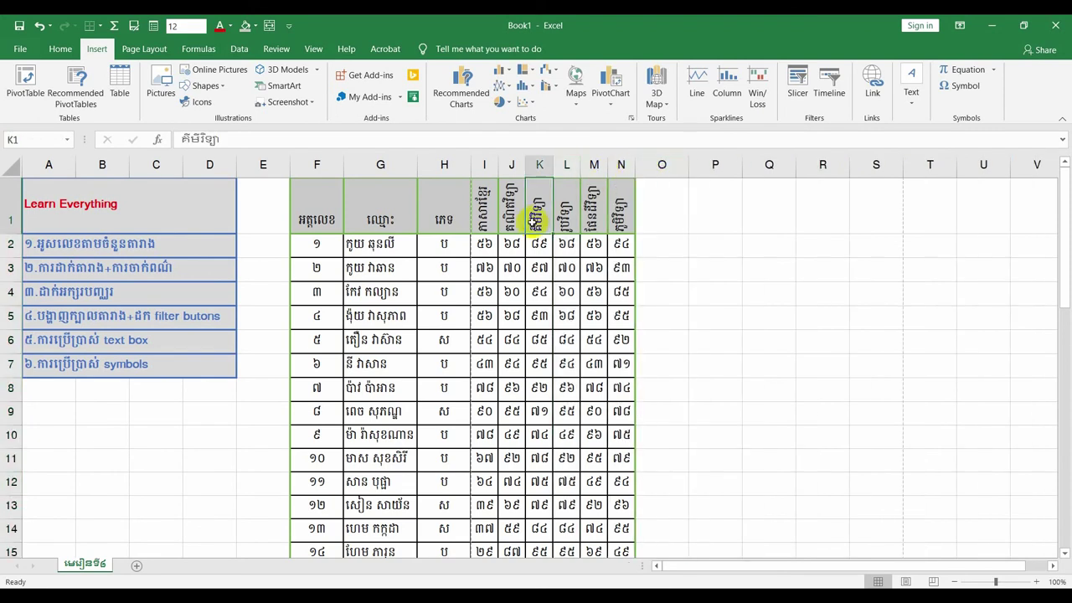
{"action": "left_click", "coordinate": [485, 211]}
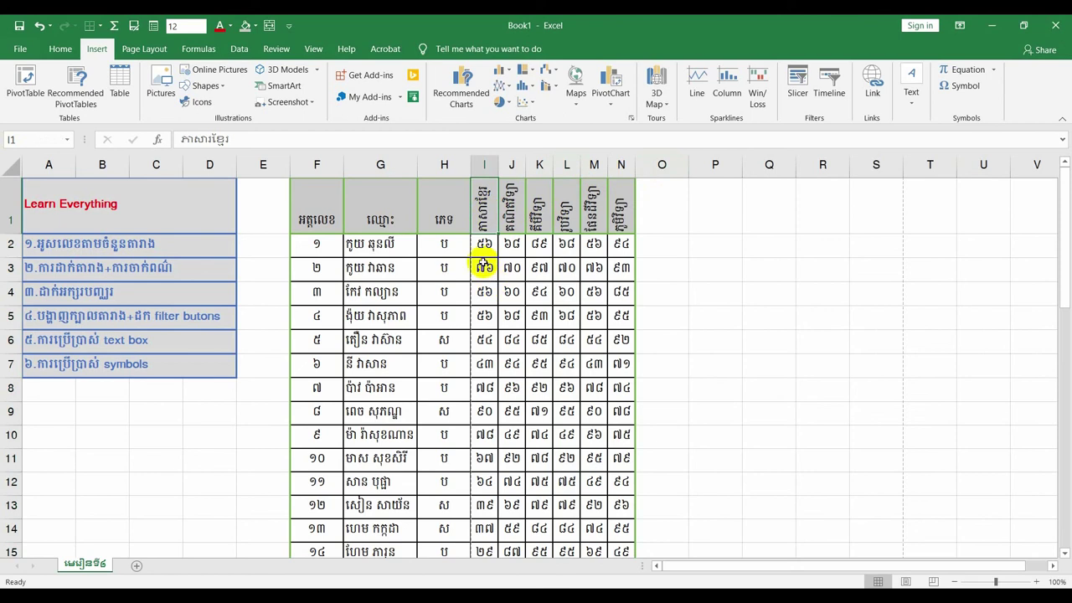
{"action": "double_click", "coordinate": [472, 159]}
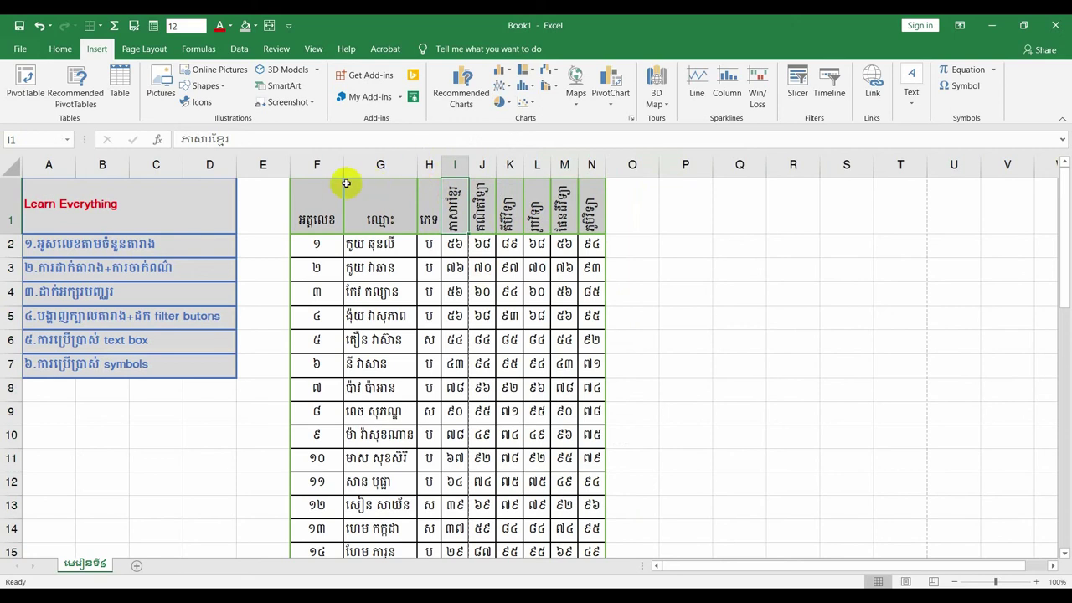
Pull column F's right border slightly left to narrow it, ending with header cell F1 selected.
{"action": "left_click_drag", "start_coordinate": [344, 164], "coordinate": [332, 165]}
{"action": "left_click", "coordinate": [368, 164]}
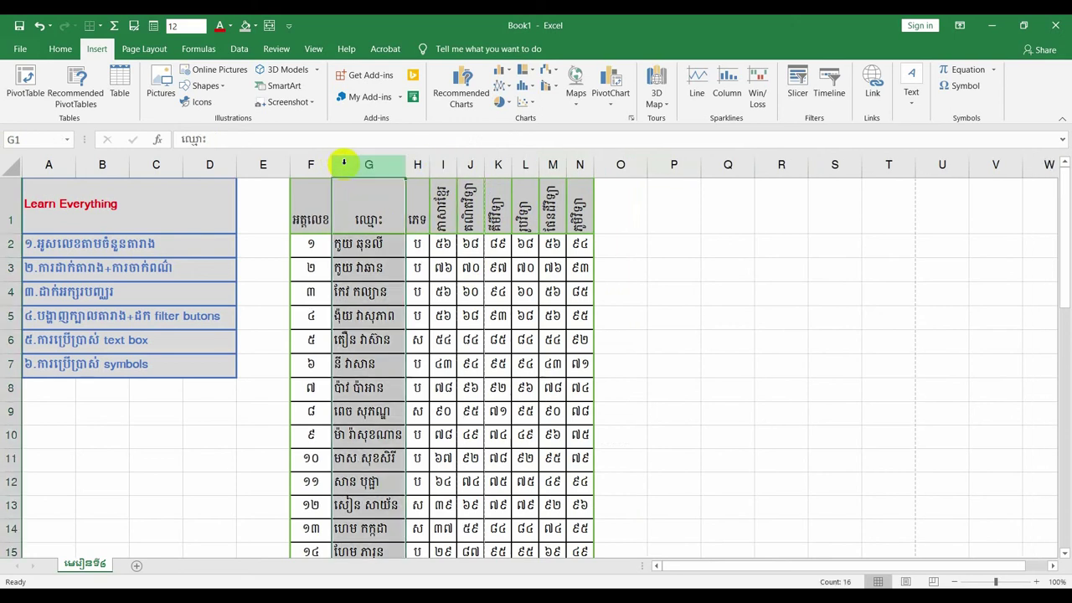
{"action": "left_click", "coordinate": [371, 209]}
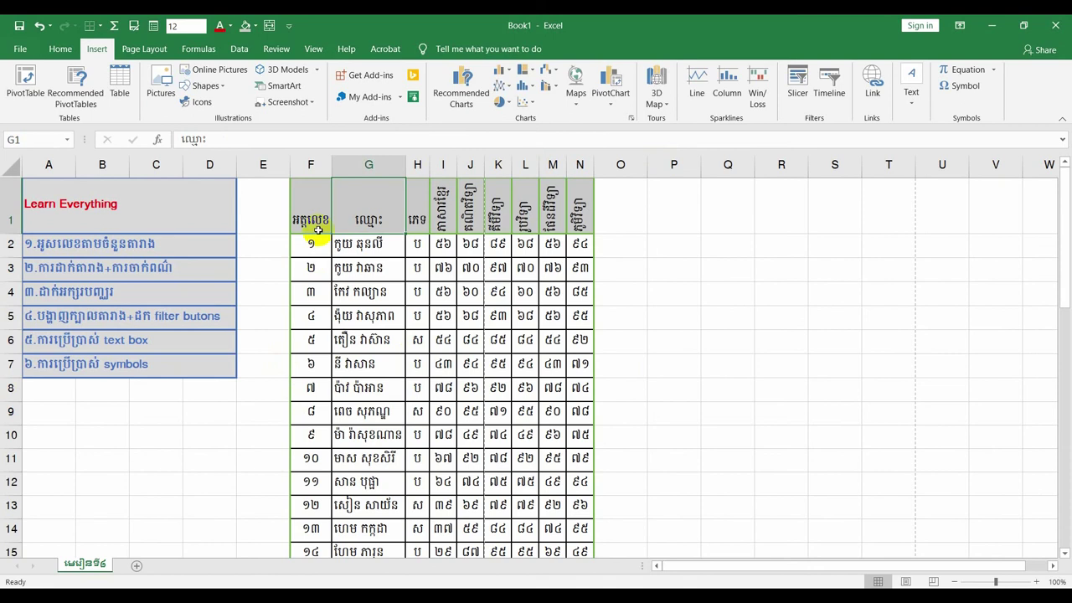
{"action": "scroll", "coordinate": [438, 296], "scroll_direction": "down", "scroll_amount": 2}
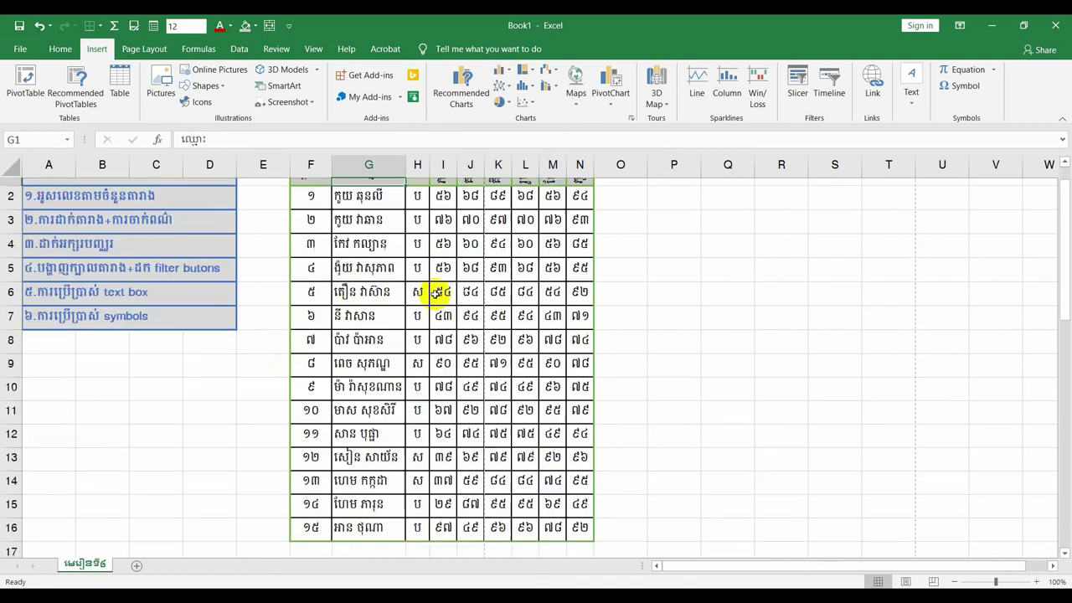
{"action": "scroll", "coordinate": [450, 327], "scroll_direction": "up", "scroll_amount": 2}
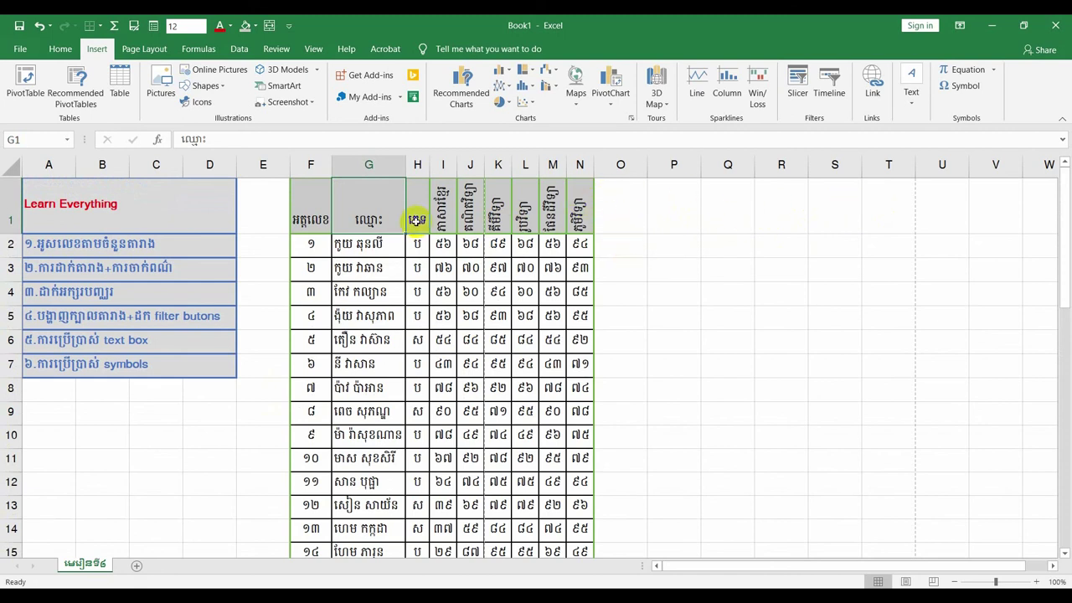
{"action": "left_click", "coordinate": [417, 221]}
{"action": "scroll", "coordinate": [445, 335], "scroll_direction": "down", "scroll_amount": 1}
{"action": "scroll", "coordinate": [495, 402], "scroll_direction": "down", "scroll_amount": 2}
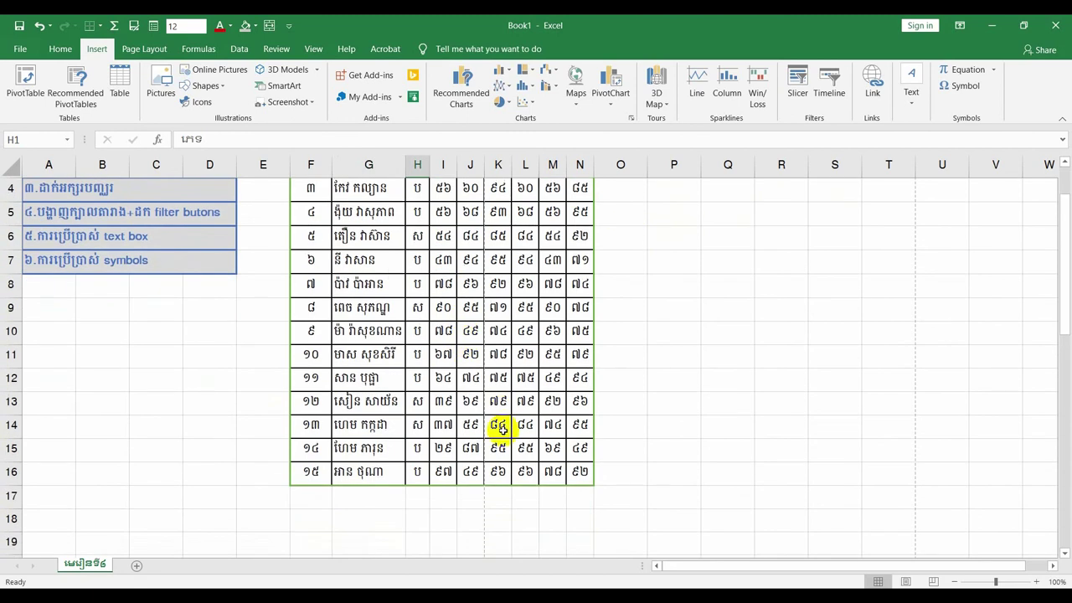
{"action": "scroll", "coordinate": [499, 427], "scroll_direction": "up", "scroll_amount": 3}
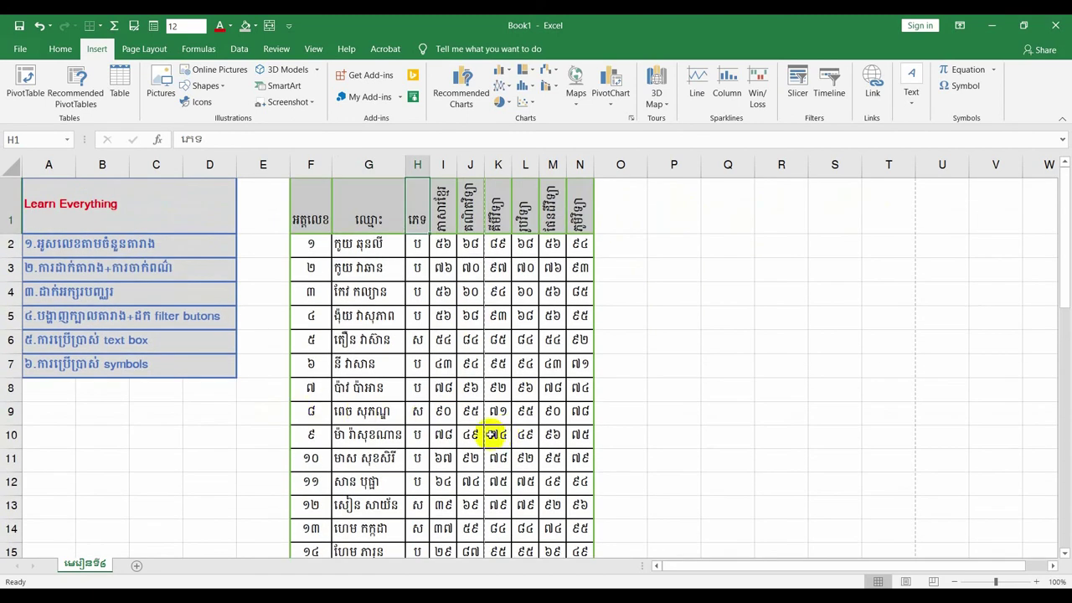
{"action": "left_click", "coordinate": [310, 218]}
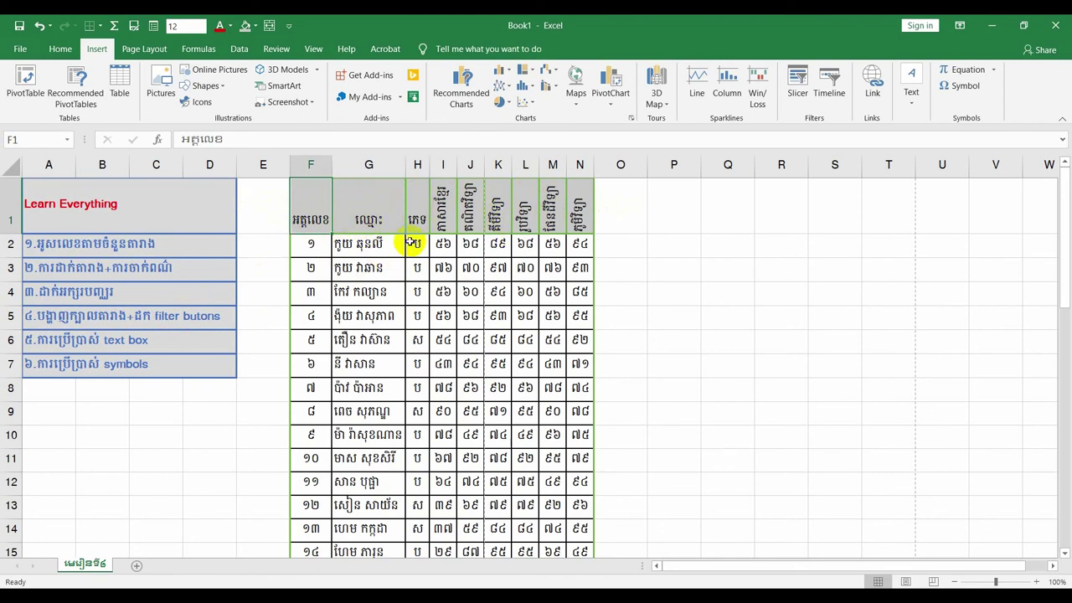
{"action": "scroll", "coordinate": [414, 239], "scroll_direction": "down", "scroll_amount": 1}
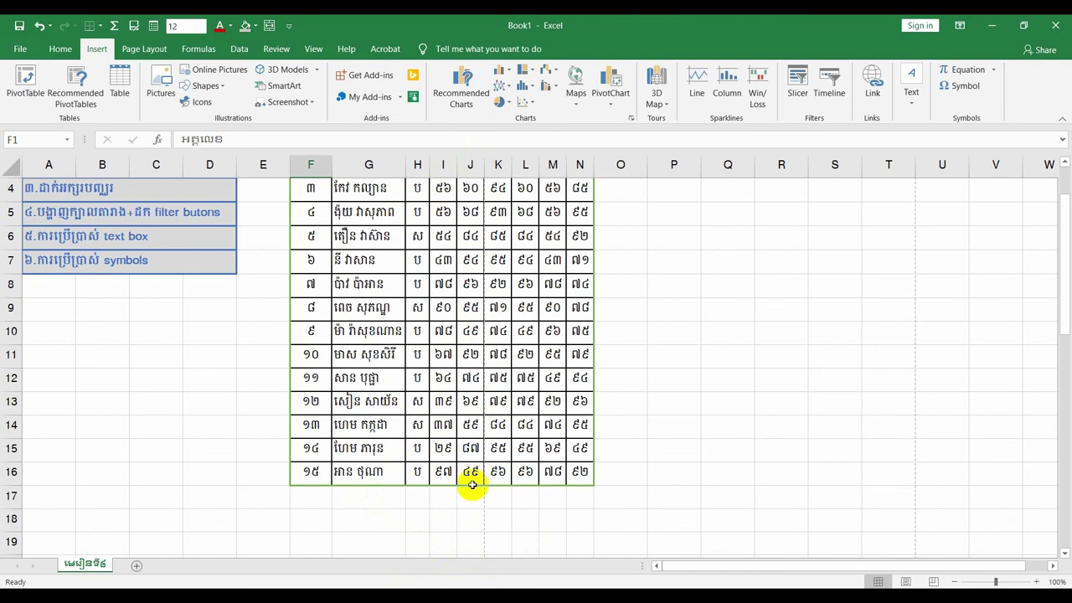
{"action": "scroll", "coordinate": [471, 484], "scroll_direction": "up", "scroll_amount": 1}
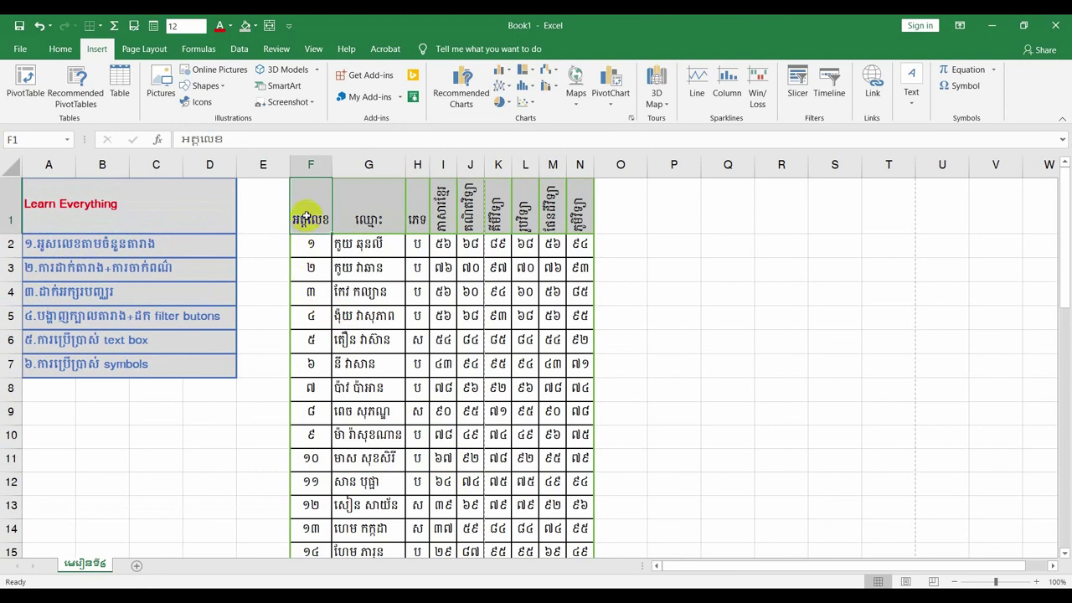
{"action": "scroll", "coordinate": [514, 290], "scroll_direction": "down", "scroll_amount": 4}
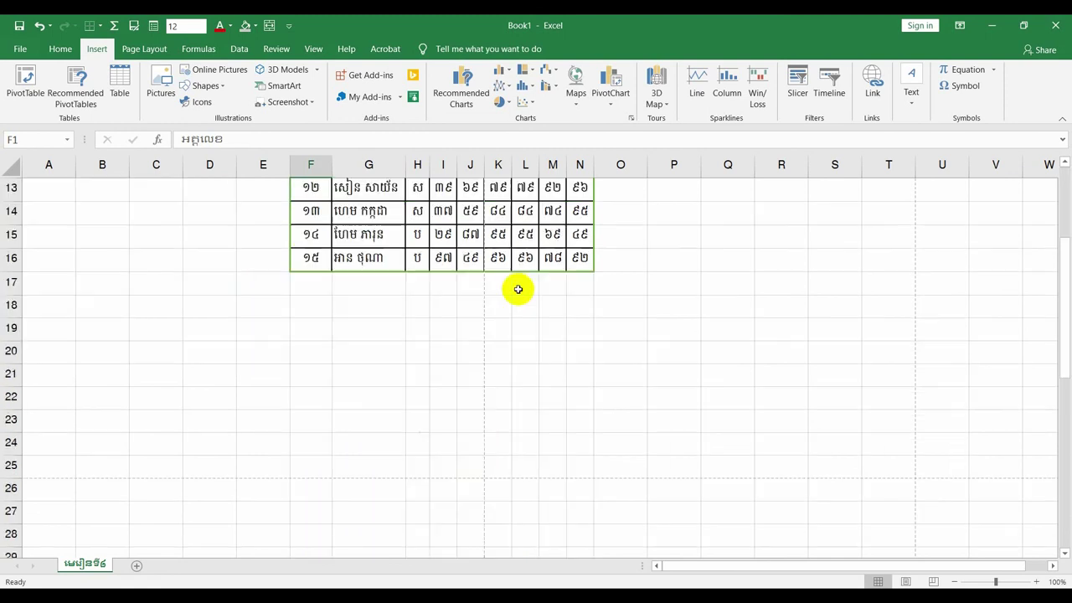
{"action": "scroll", "coordinate": [514, 290], "scroll_direction": "down", "scroll_amount": 1}
{"action": "scroll", "coordinate": [519, 290], "scroll_direction": "up", "scroll_amount": 5}
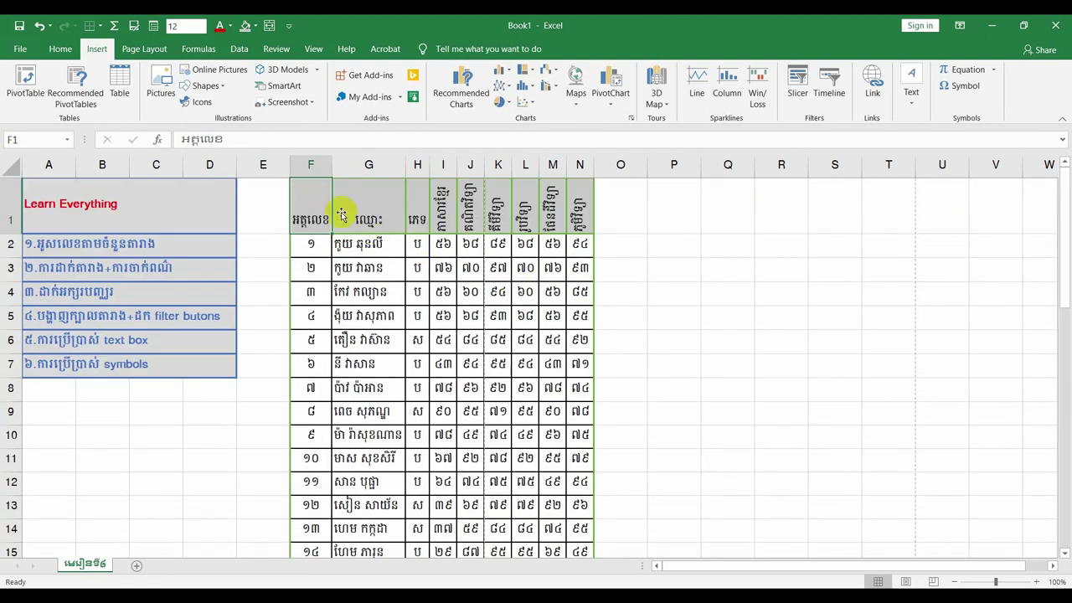
{"action": "left_click_drag", "start_coordinate": [303, 197], "coordinate": [578, 205]}
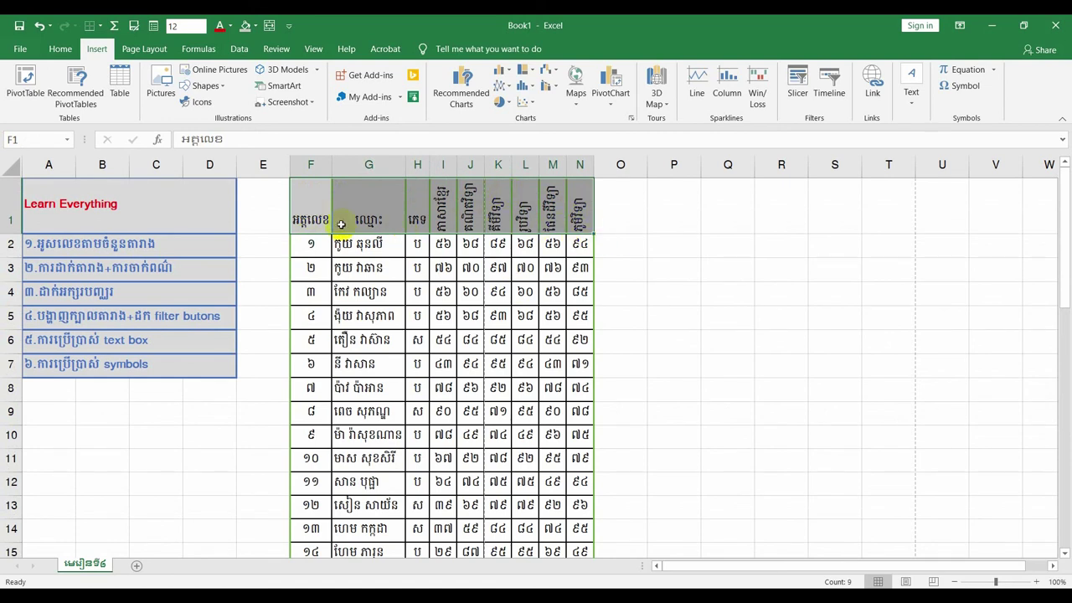
Select F1:N16 and convert it to Table1 with 'My table has headers' checked.
{"action": "left_click", "coordinate": [303, 205]}
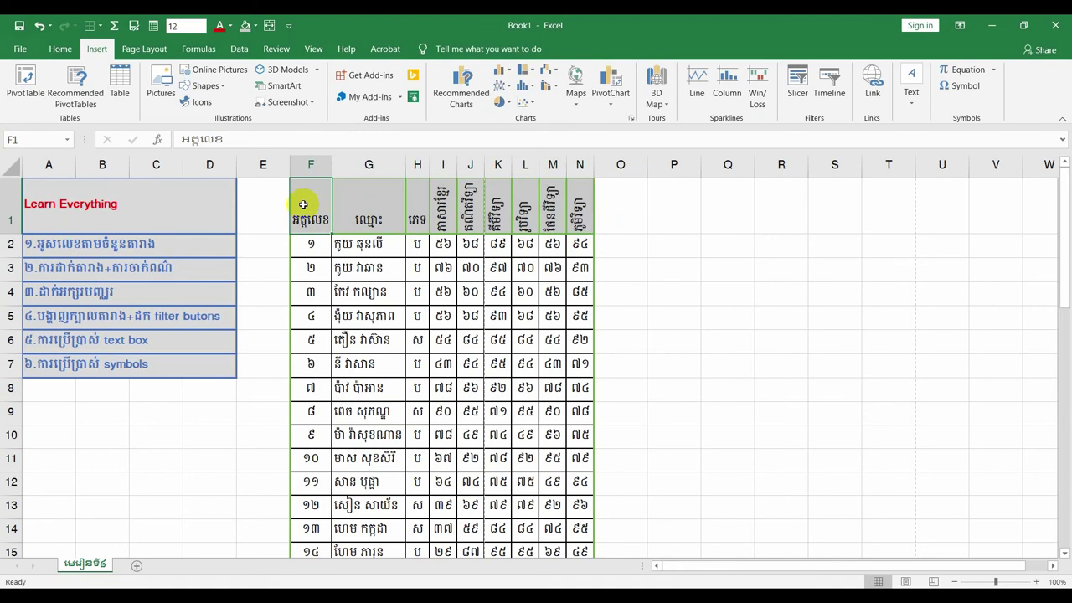
{"action": "key", "text": "ctrl+shift+End"}
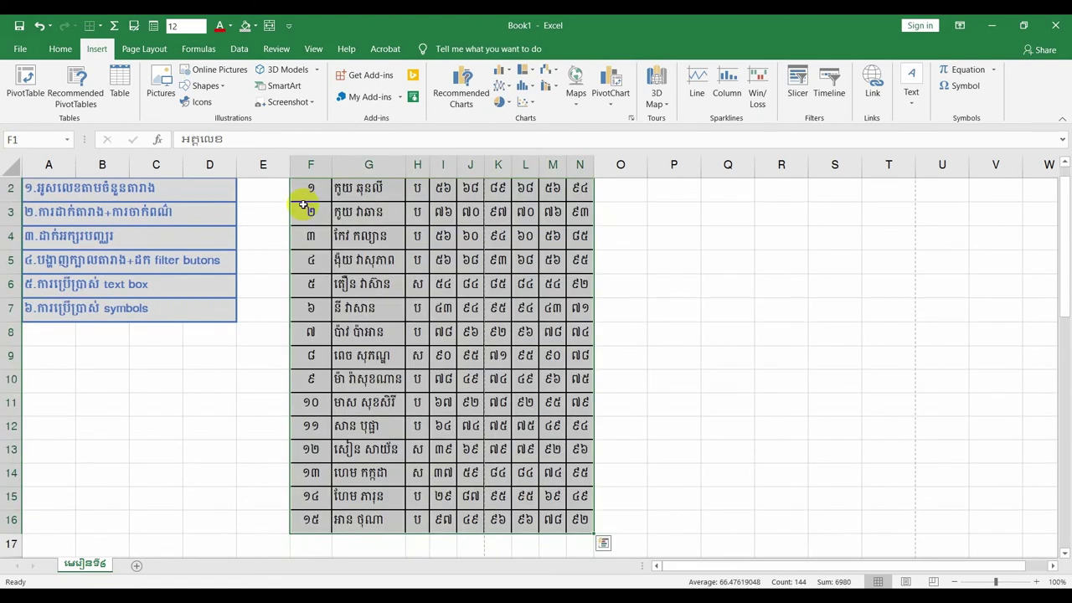
{"action": "scroll", "coordinate": [303, 204], "scroll_direction": "up", "scroll_amount": 1}
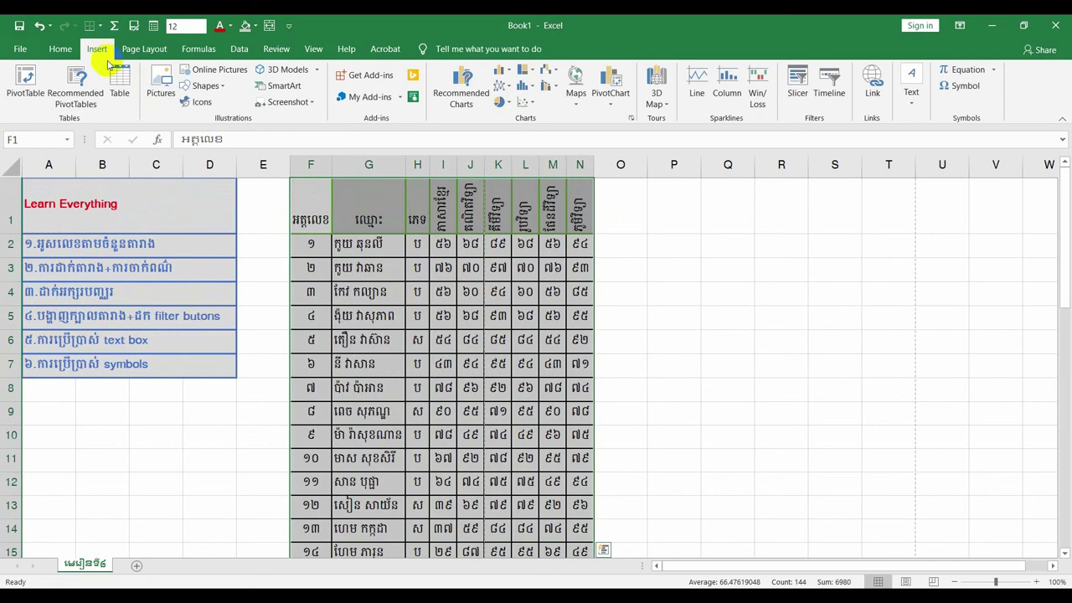
{"action": "left_click", "coordinate": [117, 87]}
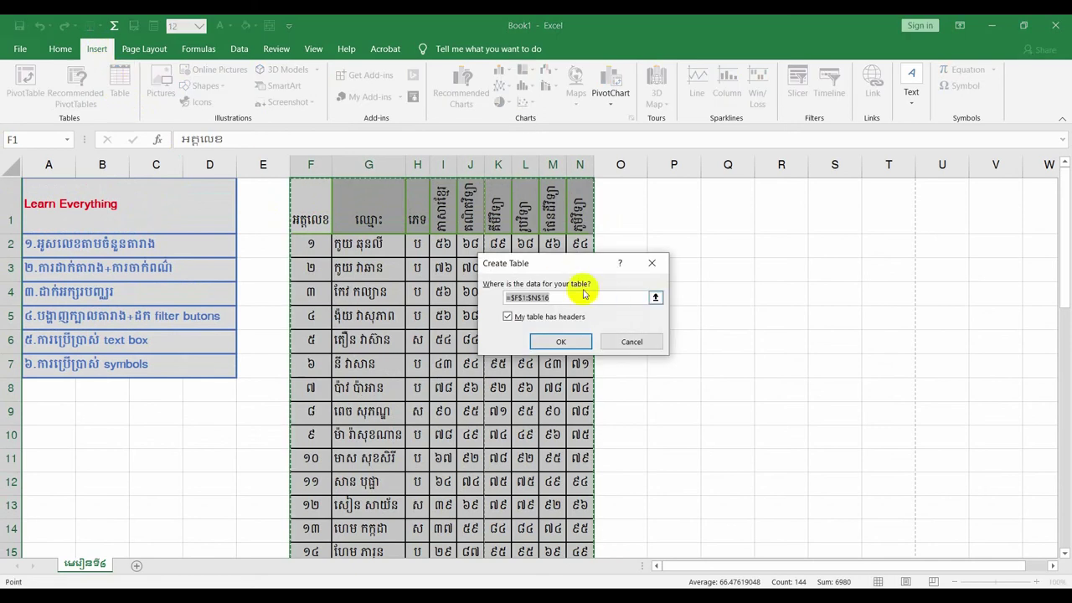
{"action": "left_click_drag", "start_coordinate": [560, 267], "coordinate": [768, 209]}
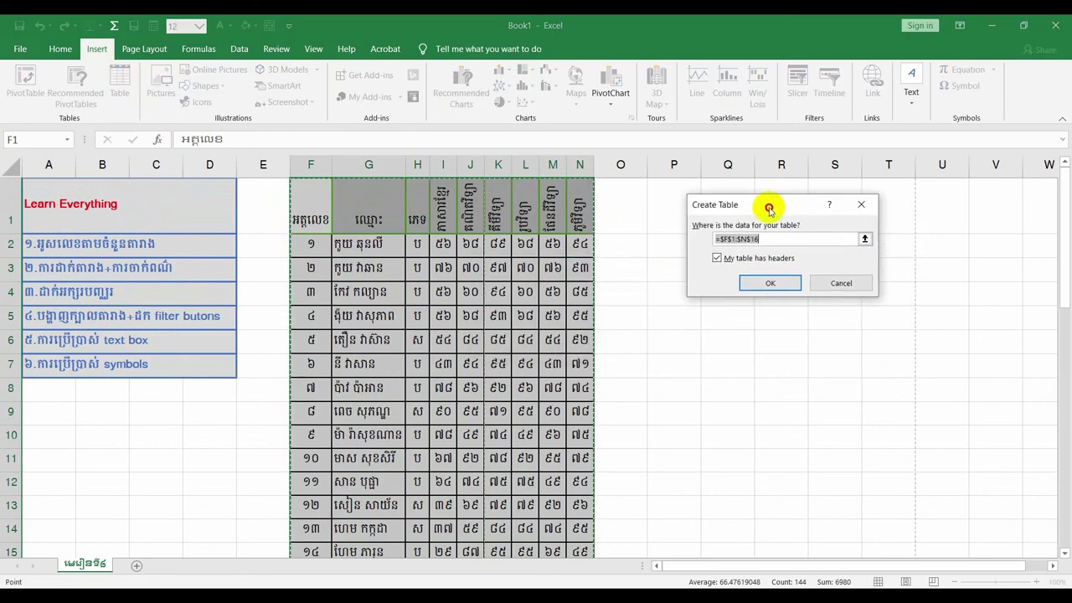
{"action": "left_click", "coordinate": [717, 260]}
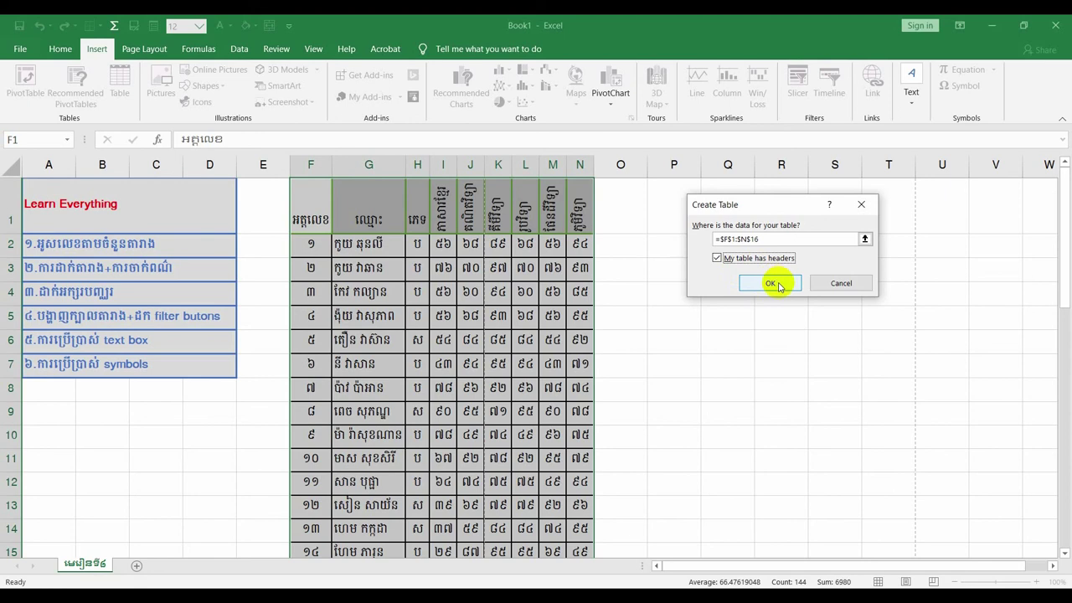
{"action": "left_click", "coordinate": [770, 283]}
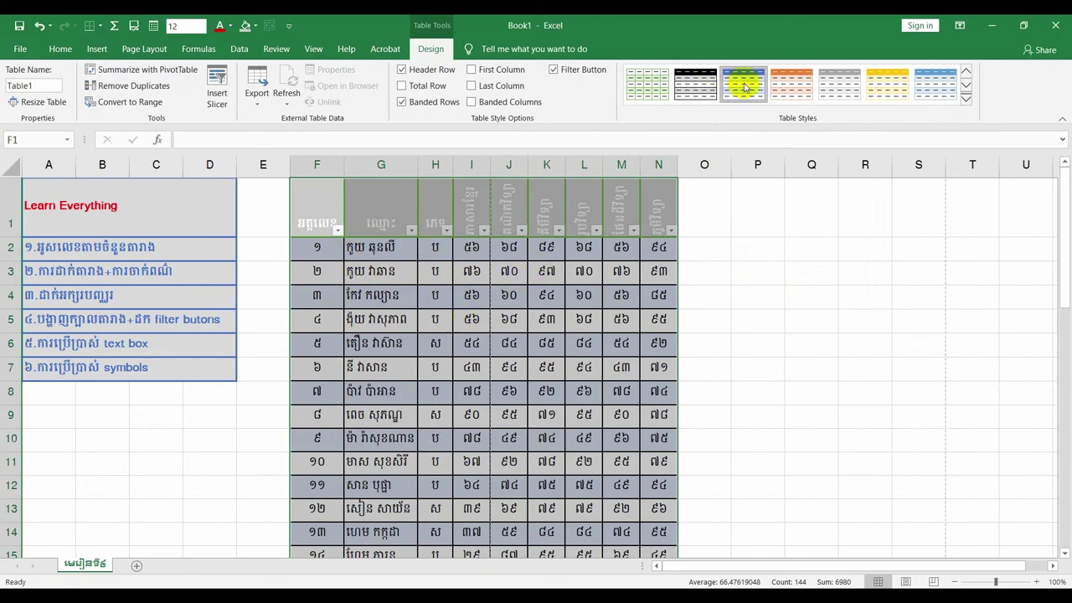
{"action": "scroll", "coordinate": [745, 86], "scroll_direction": "up", "scroll_amount": 4}
{"action": "scroll", "coordinate": [745, 86], "scroll_direction": "down", "scroll_amount": 1}
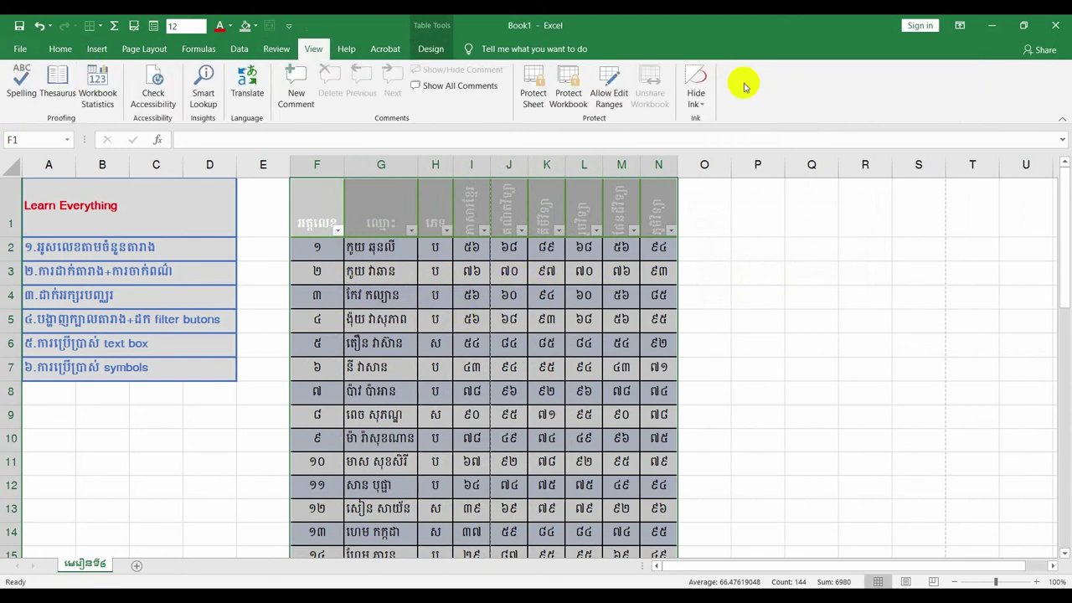
{"action": "scroll", "coordinate": [745, 86], "scroll_direction": "down", "scroll_amount": 1}
{"action": "scroll", "coordinate": [744, 84], "scroll_direction": "down", "scroll_amount": 1}
{"action": "scroll", "coordinate": [741, 84], "scroll_direction": "down", "scroll_amount": 1}
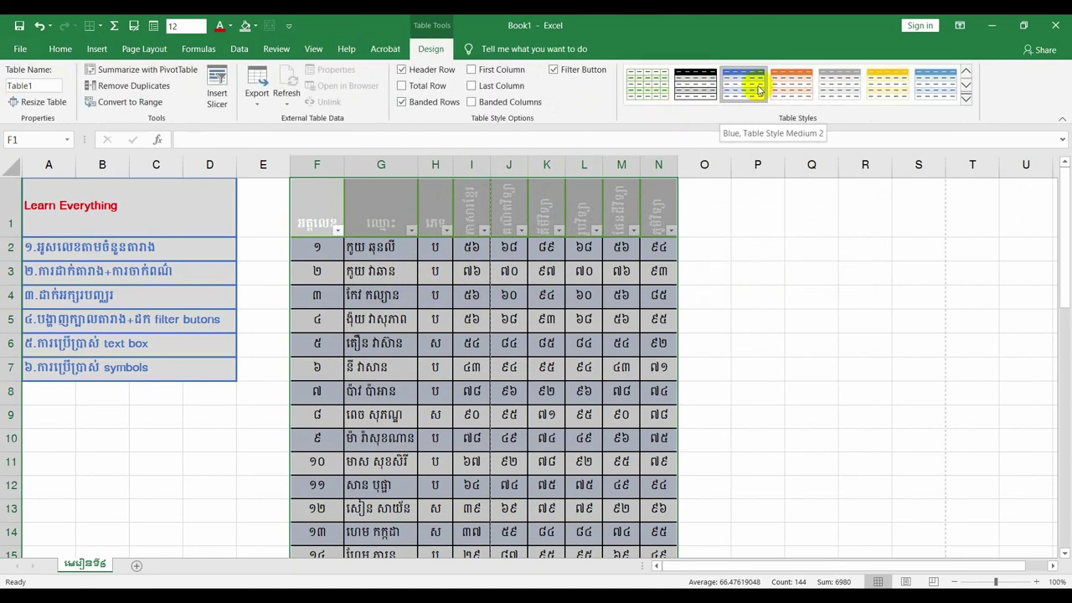
{"action": "left_click", "coordinate": [785, 88]}
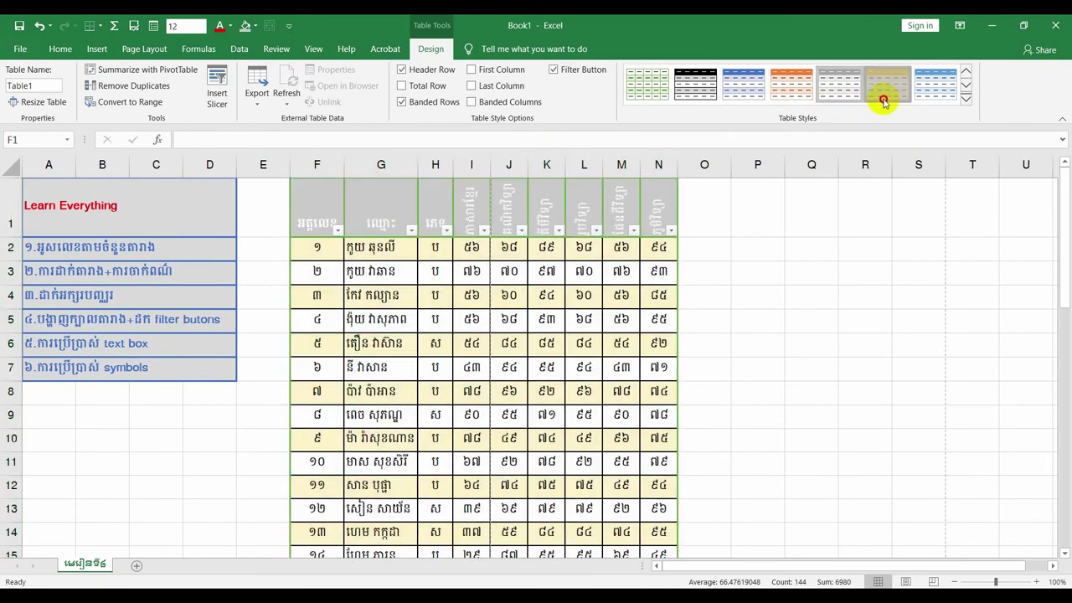
{"action": "left_click", "coordinate": [930, 102]}
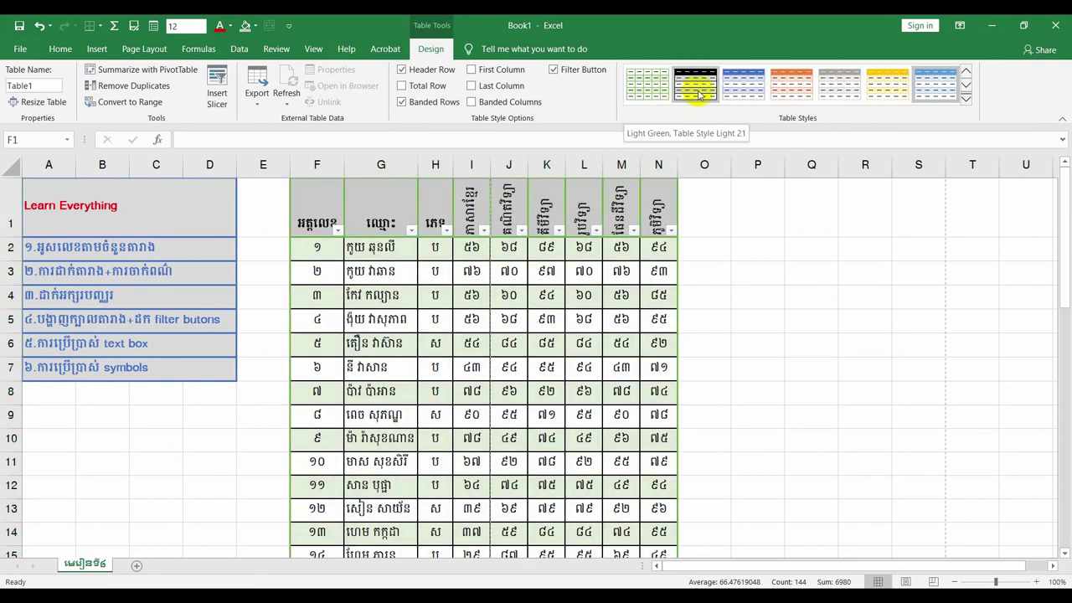
{"action": "left_click", "coordinate": [777, 99]}
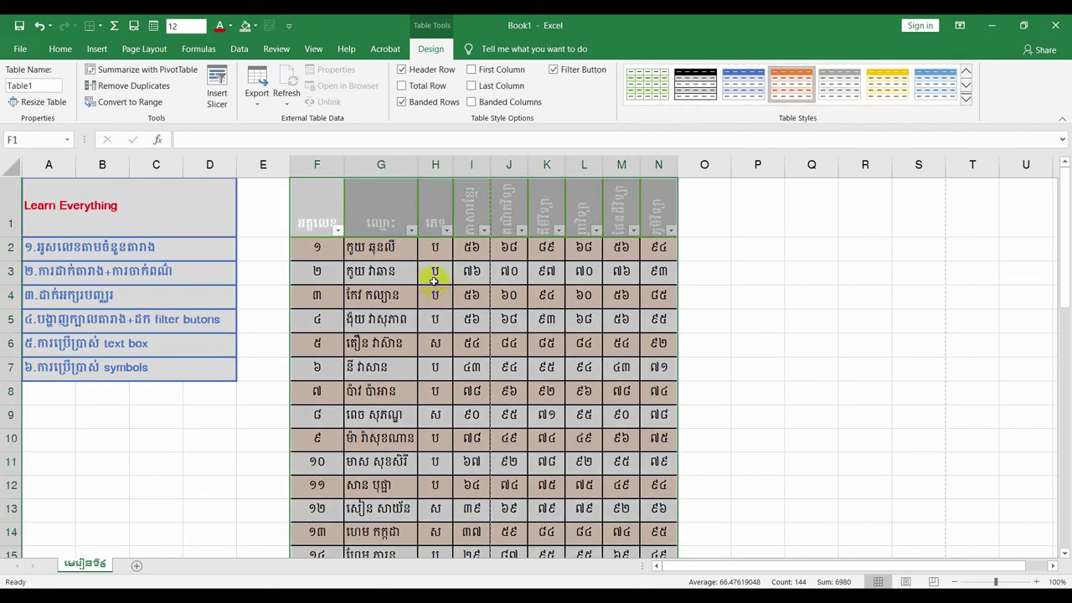
{"action": "left_click", "coordinate": [315, 248]}
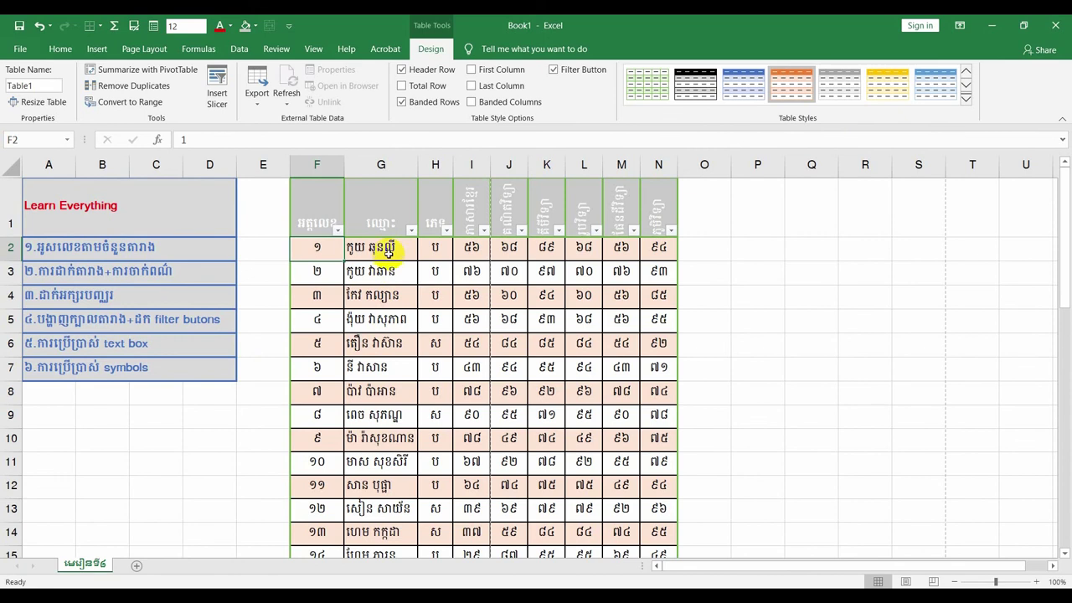
Autofit column F to its header text by double-clicking the F/G header border.
{"action": "scroll", "coordinate": [402, 276], "scroll_direction": "down", "scroll_amount": 1}
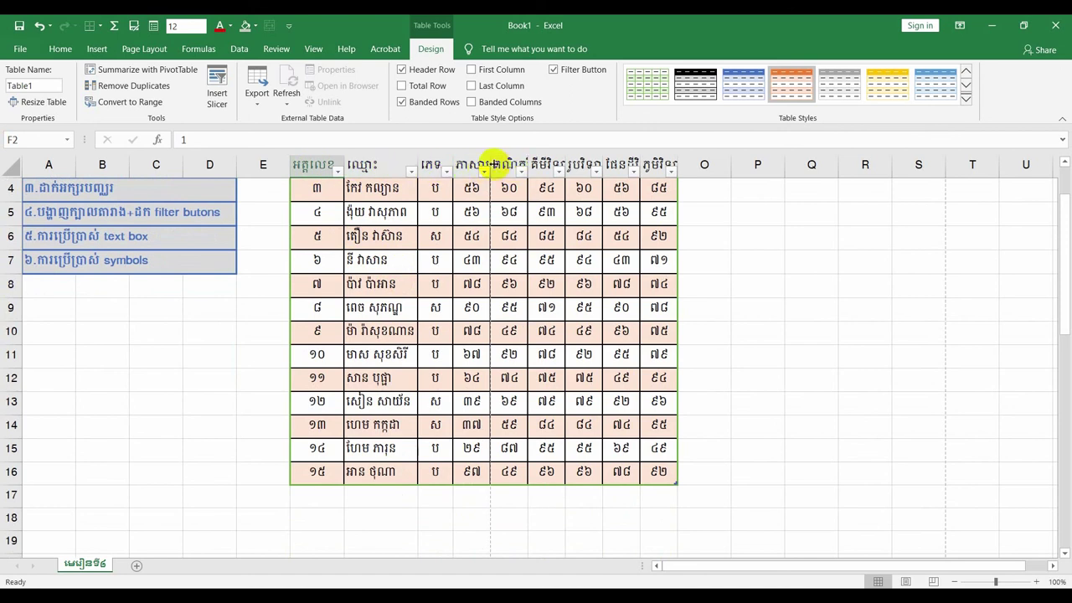
{"action": "double_click", "coordinate": [492, 156]}
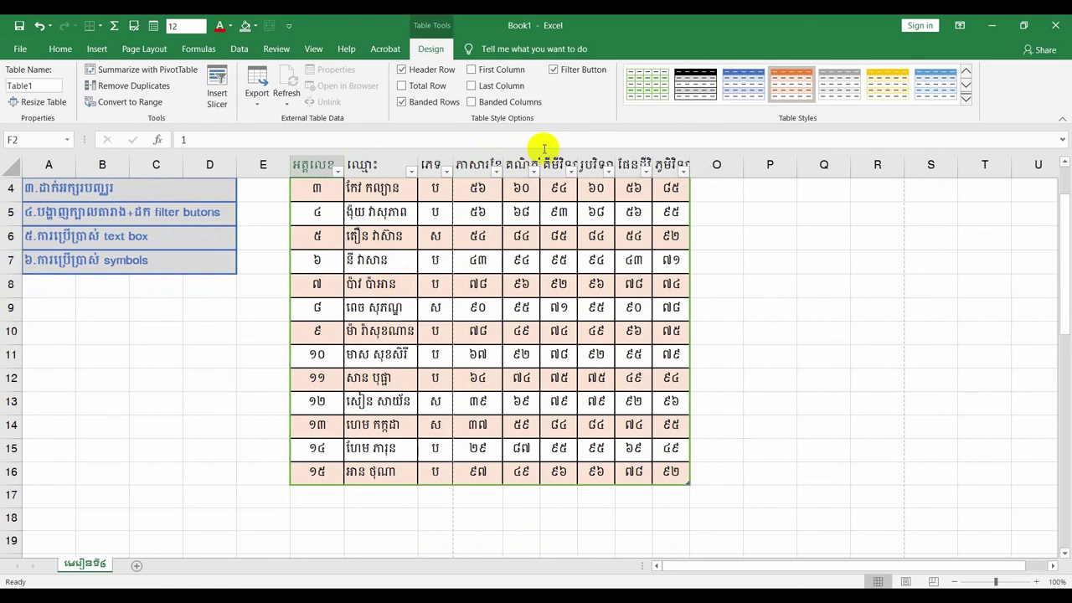
{"action": "key", "text": "F2"}
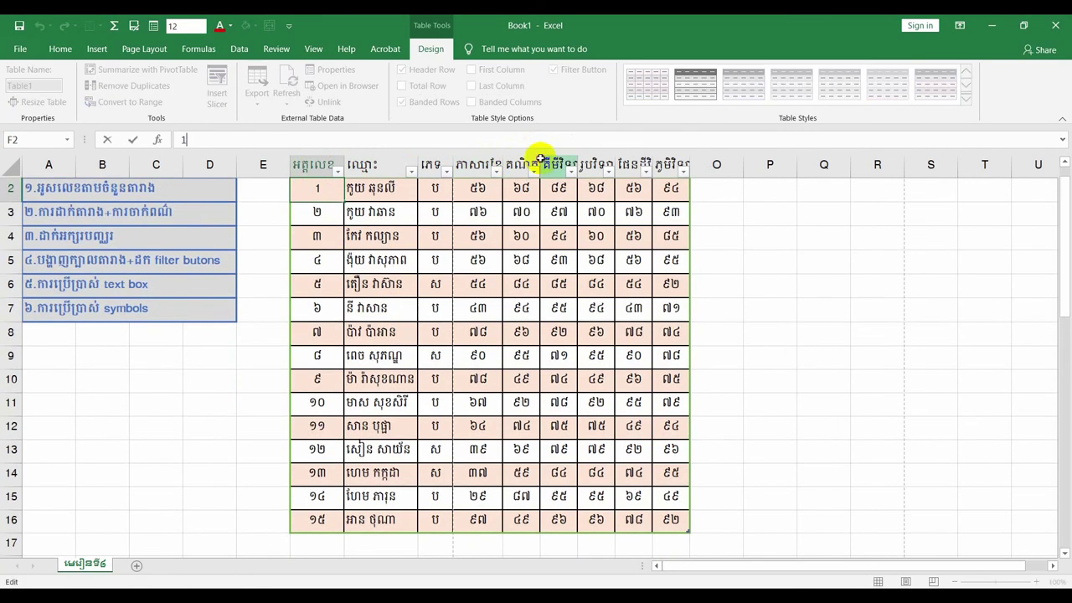
{"action": "left_click", "coordinate": [541, 159]}
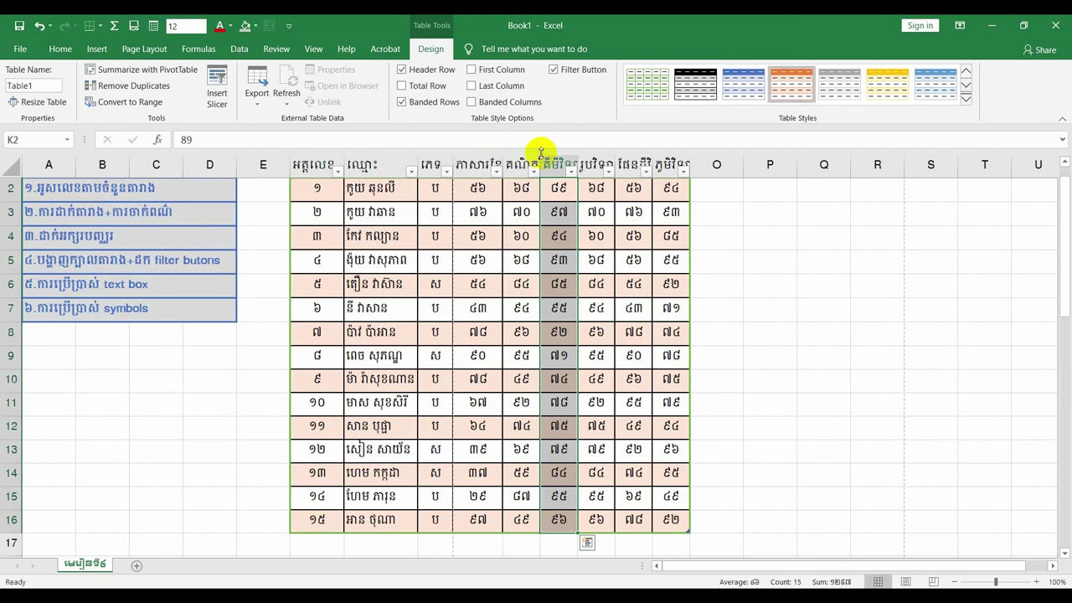
Drag column J wider, then autofit columns K, L, M and N to their headers.
{"action": "left_click_drag", "start_coordinate": [541, 153], "coordinate": [551, 152]}
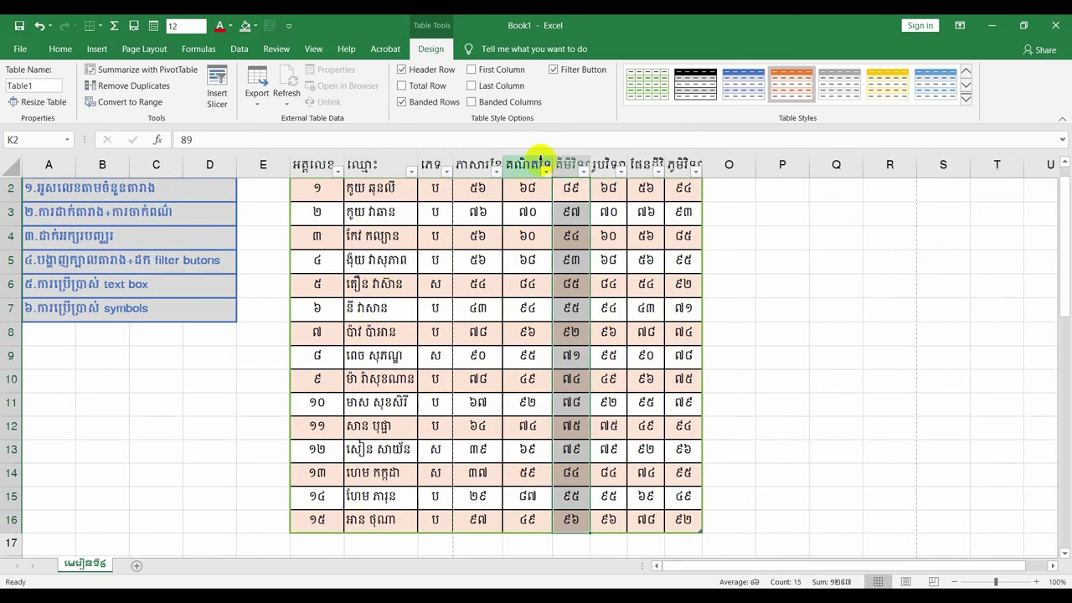
{"action": "left_click", "coordinate": [591, 161]}
{"action": "double_click", "coordinate": [590, 161]}
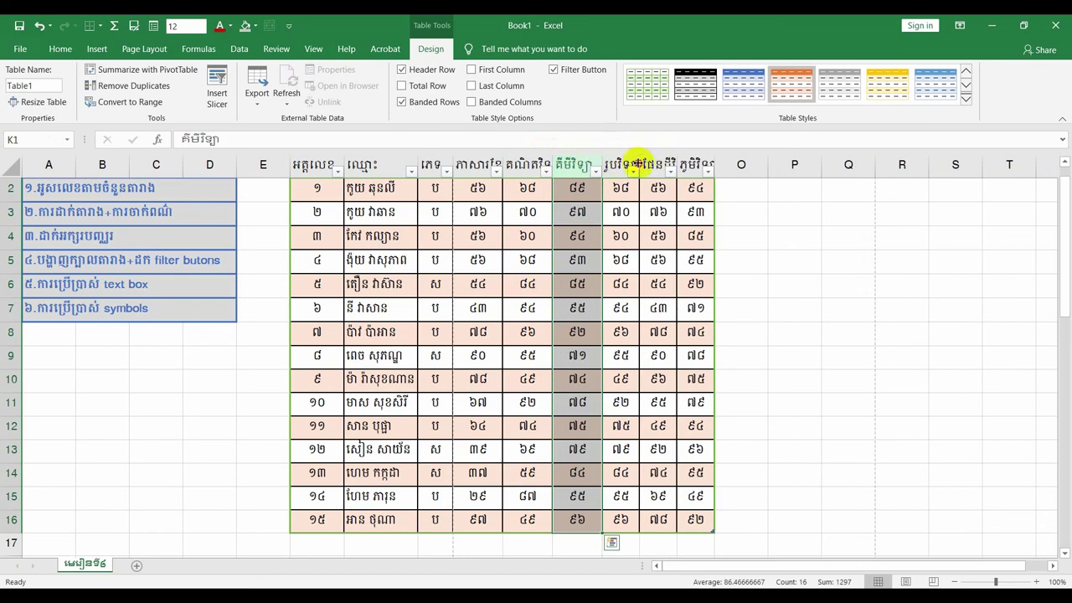
{"action": "double_click", "coordinate": [639, 162]}
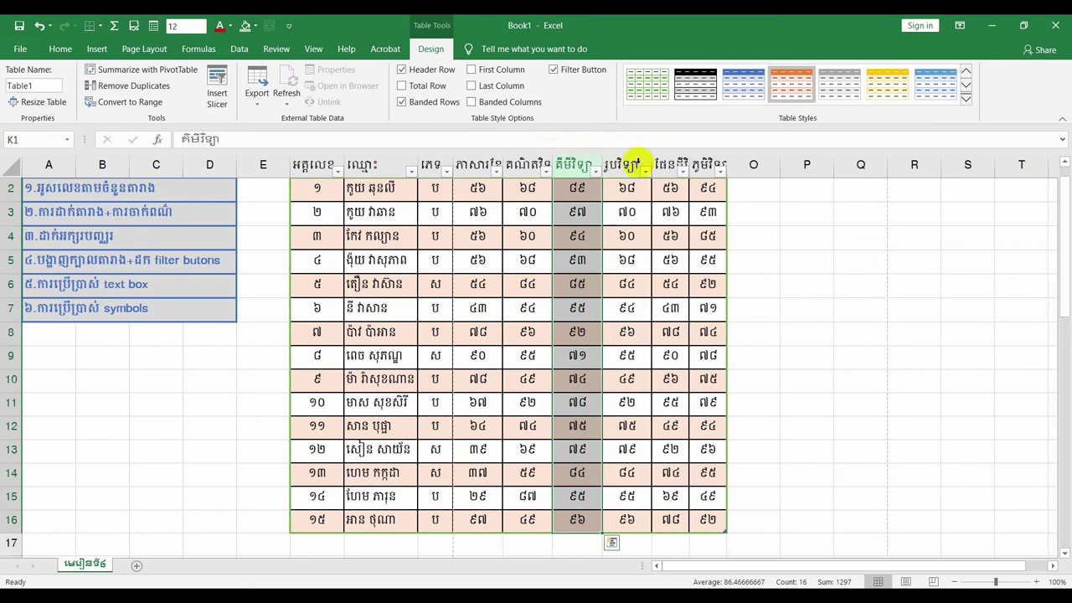
{"action": "double_click", "coordinate": [685, 156]}
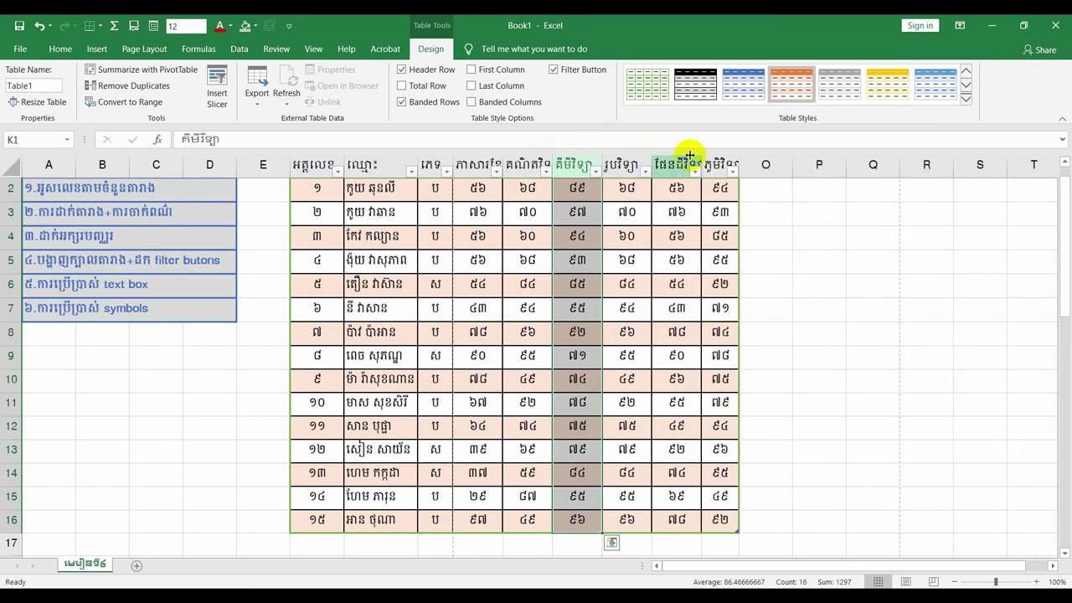
{"action": "double_click", "coordinate": [740, 157]}
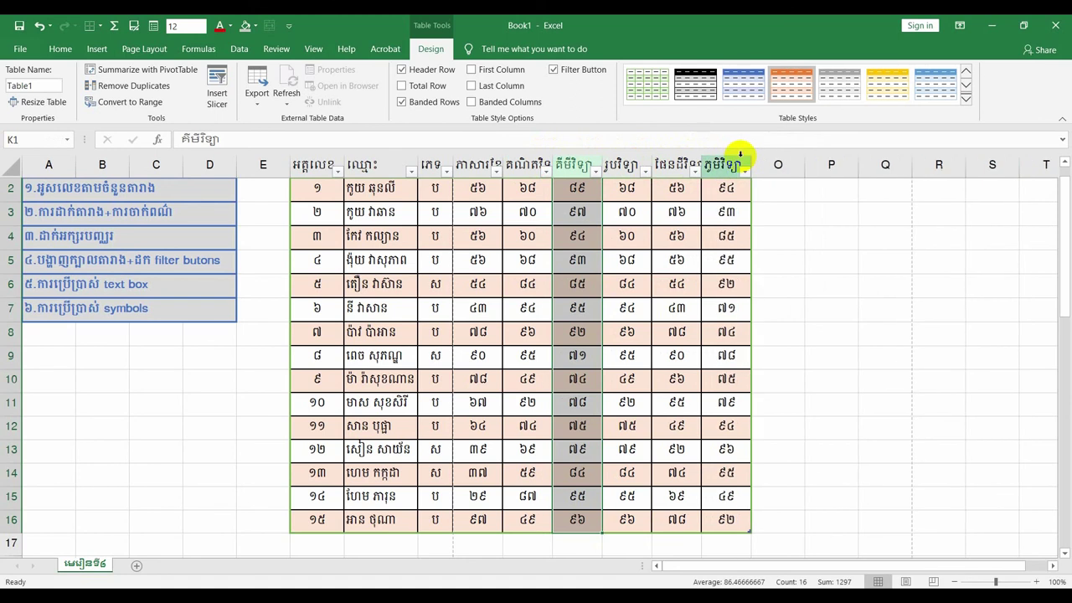
Scroll through the 15 student rows to check the table, then reselect header cell F1.
{"action": "scroll", "coordinate": [457, 251], "scroll_direction": "down", "scroll_amount": 4}
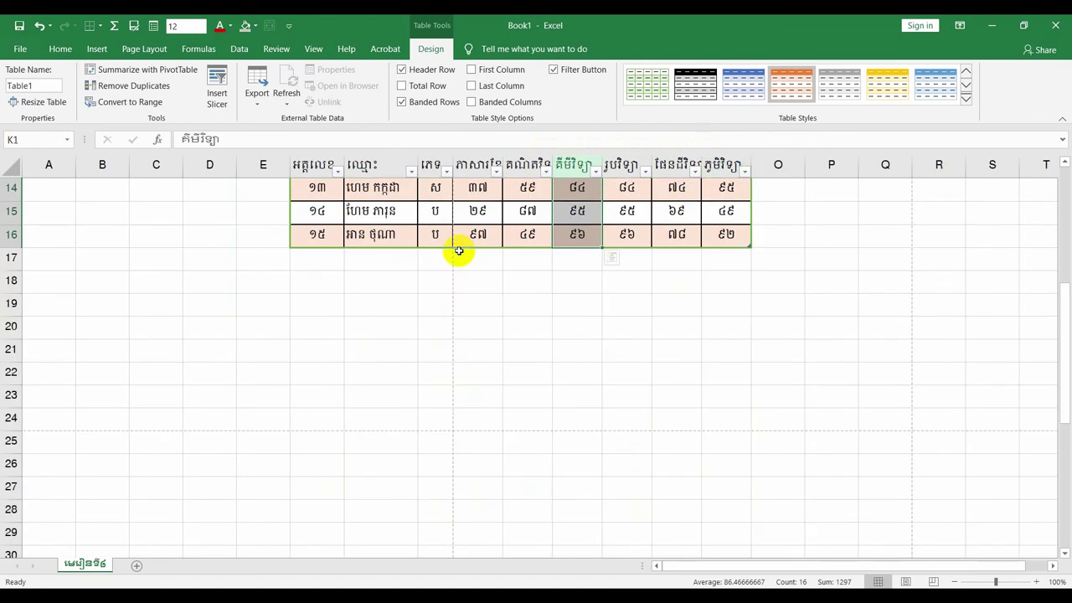
{"action": "scroll", "coordinate": [459, 256], "scroll_direction": "down", "scroll_amount": 1}
{"action": "scroll", "coordinate": [458, 256], "scroll_direction": "down", "scroll_amount": 1}
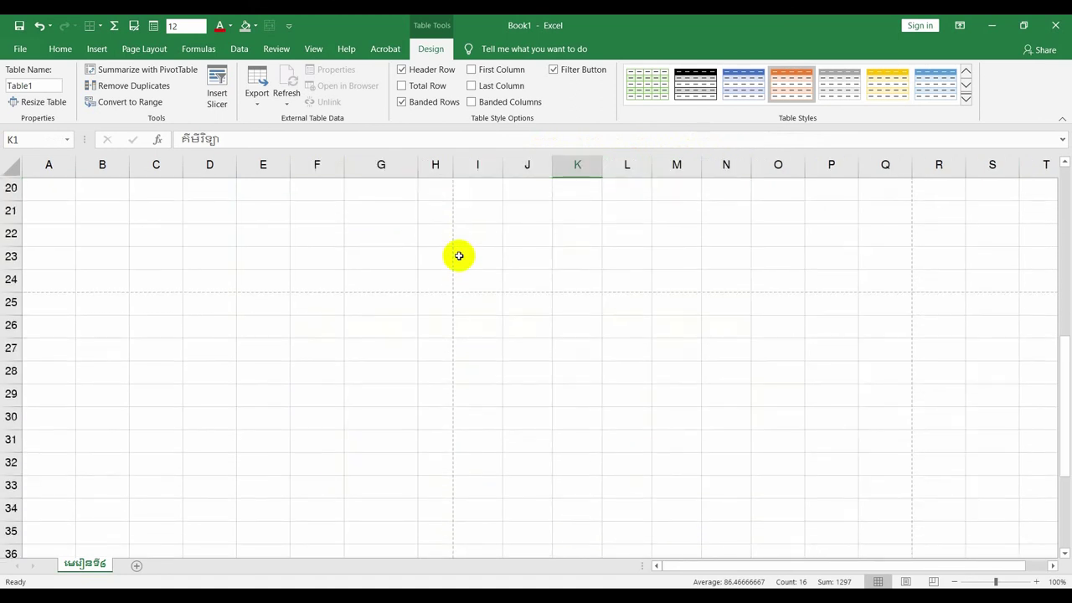
{"action": "scroll", "coordinate": [458, 256], "scroll_direction": "up", "scroll_amount": 1}
{"action": "scroll", "coordinate": [459, 256], "scroll_direction": "up", "scroll_amount": 2}
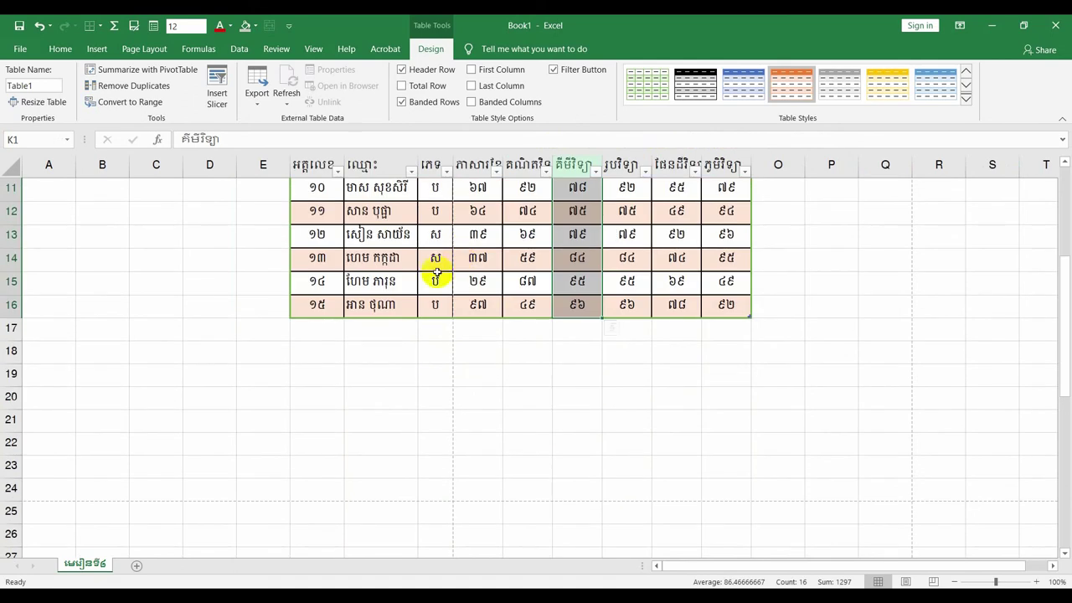
{"action": "left_click", "coordinate": [484, 304]}
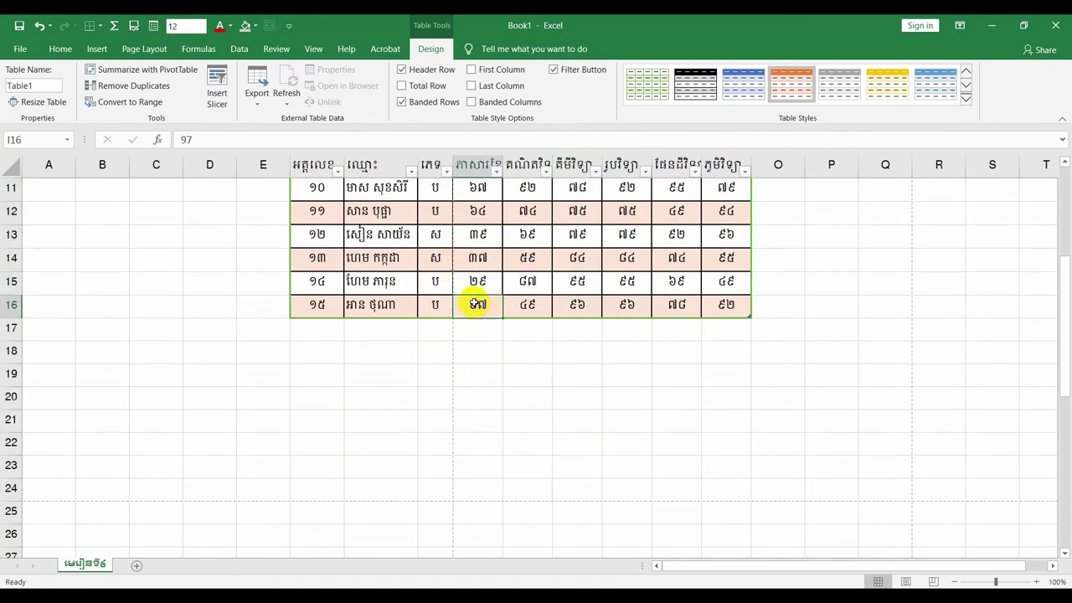
{"action": "scroll", "coordinate": [477, 264], "scroll_direction": "up", "scroll_amount": 3}
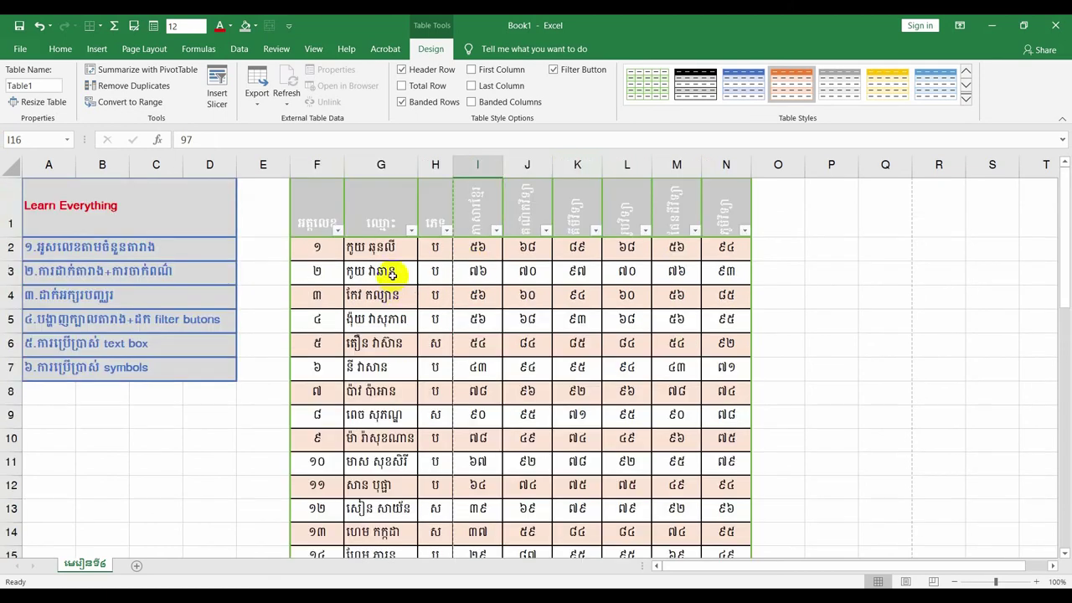
{"action": "left_click", "coordinate": [312, 222]}
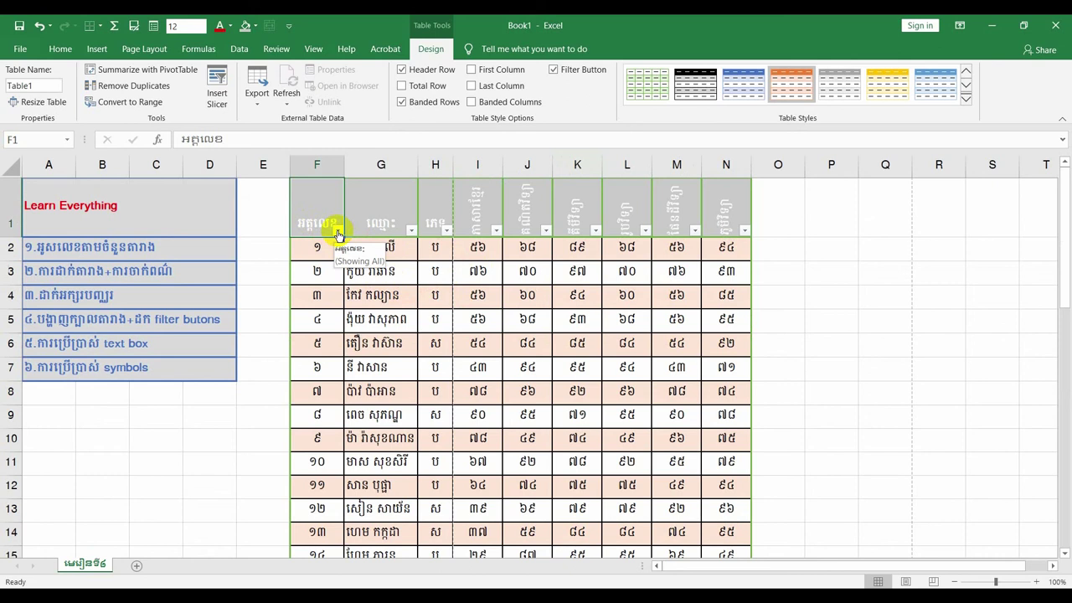
Uncheck Filter Button in Table Style Options so the headers lose their dropdown arrows.
{"action": "left_click_drag", "start_coordinate": [318, 208], "coordinate": [721, 209]}
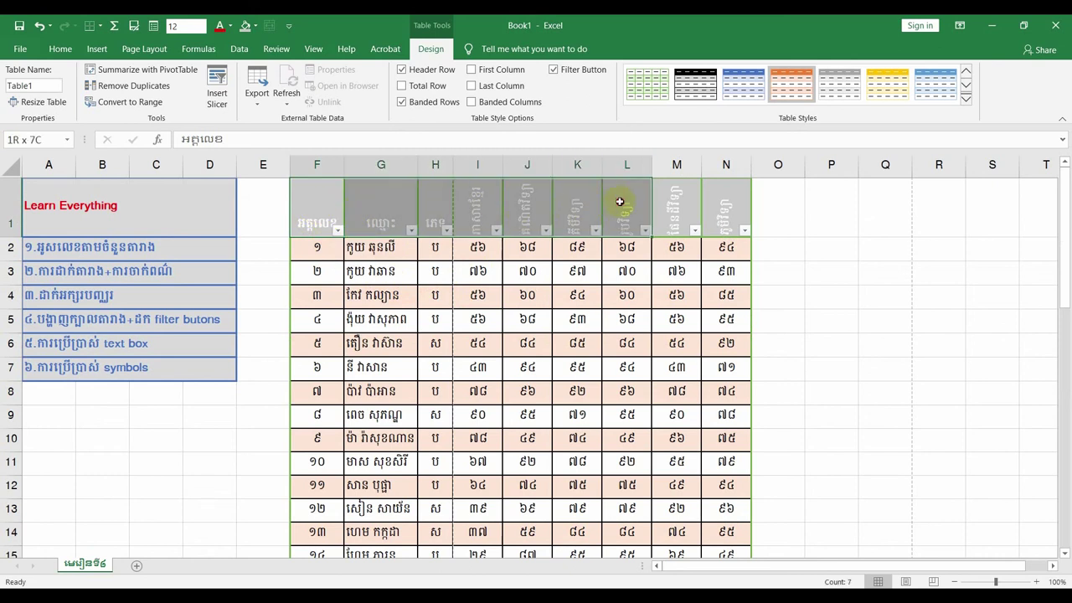
{"action": "left_click", "coordinate": [359, 210]}
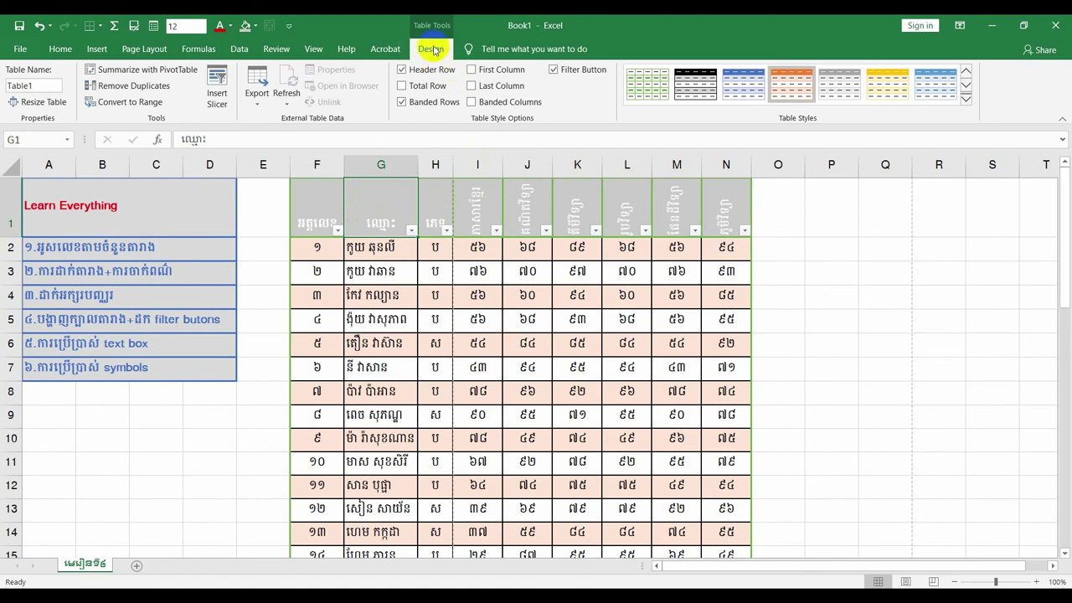
{"action": "left_click", "coordinate": [99, 50]}
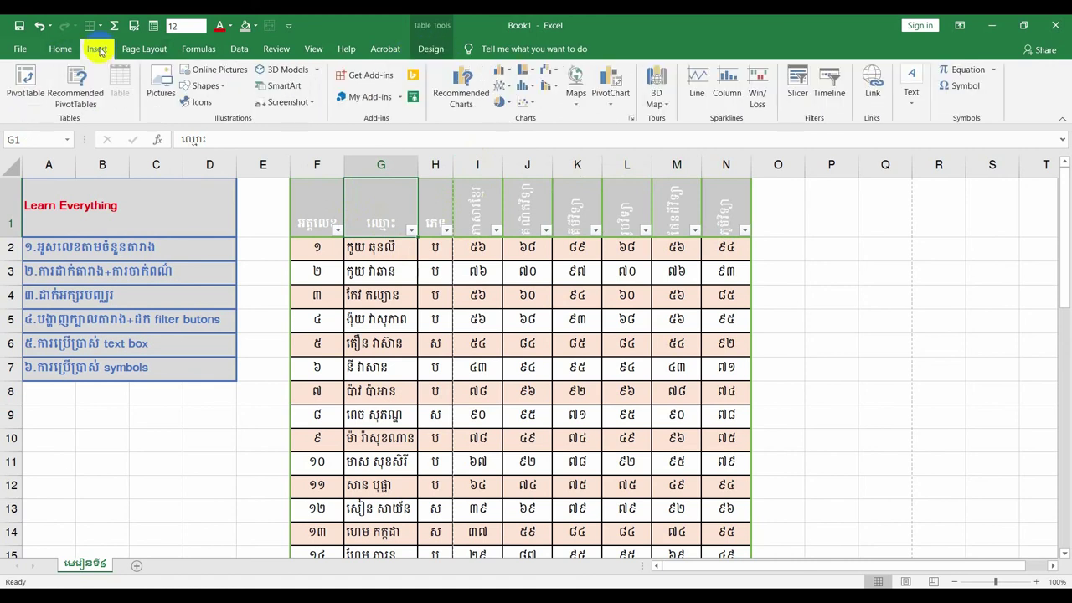
{"action": "left_click", "coordinate": [429, 50]}
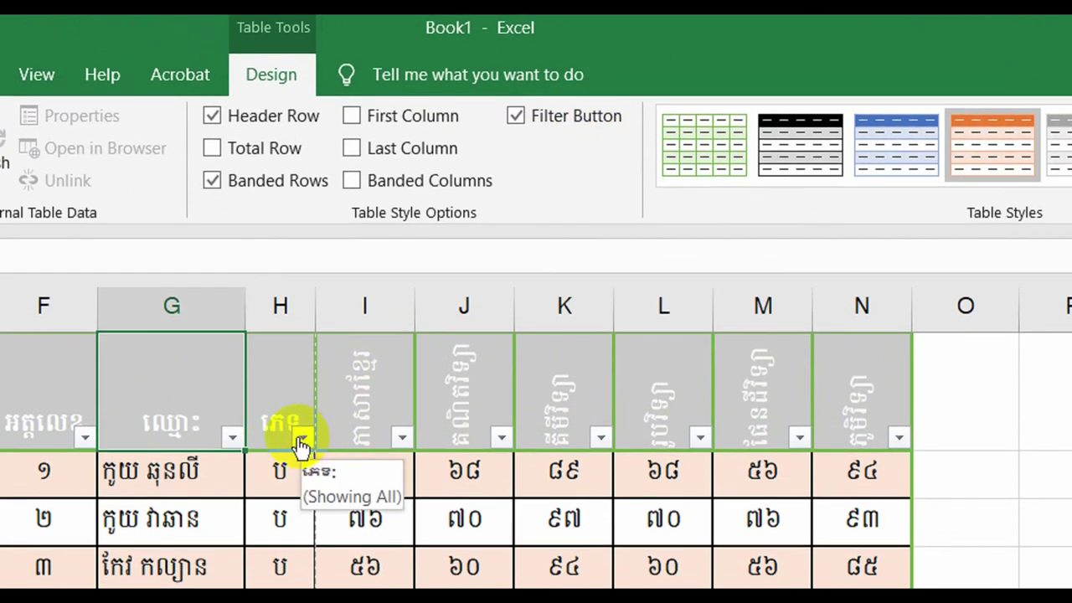
{"action": "left_click", "coordinate": [524, 133]}
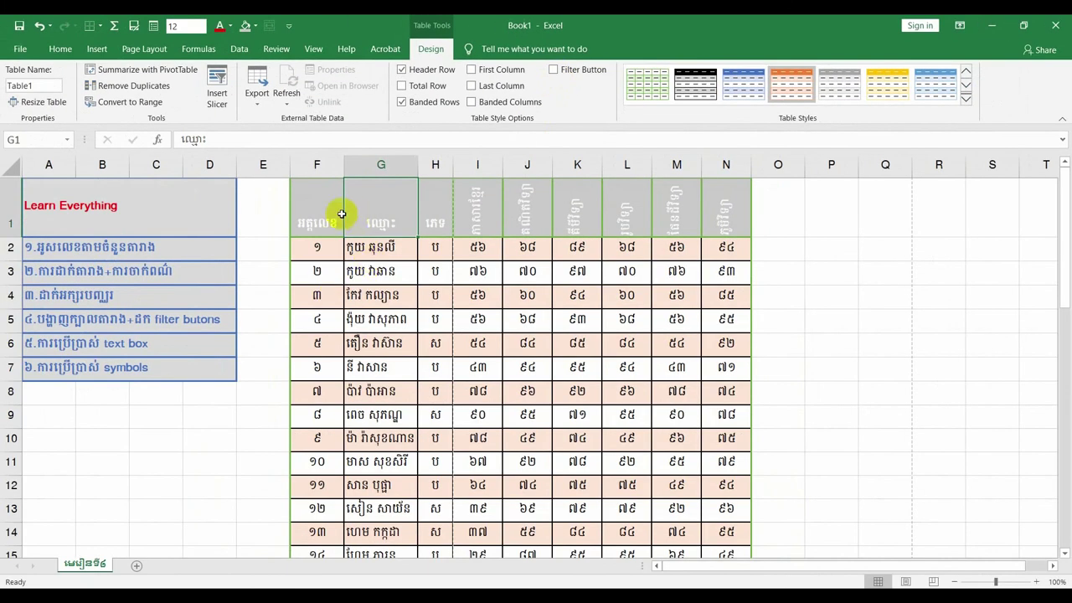
Double-click the L/M header border to autofit column L to its contents.
{"action": "left_click", "coordinate": [323, 214]}
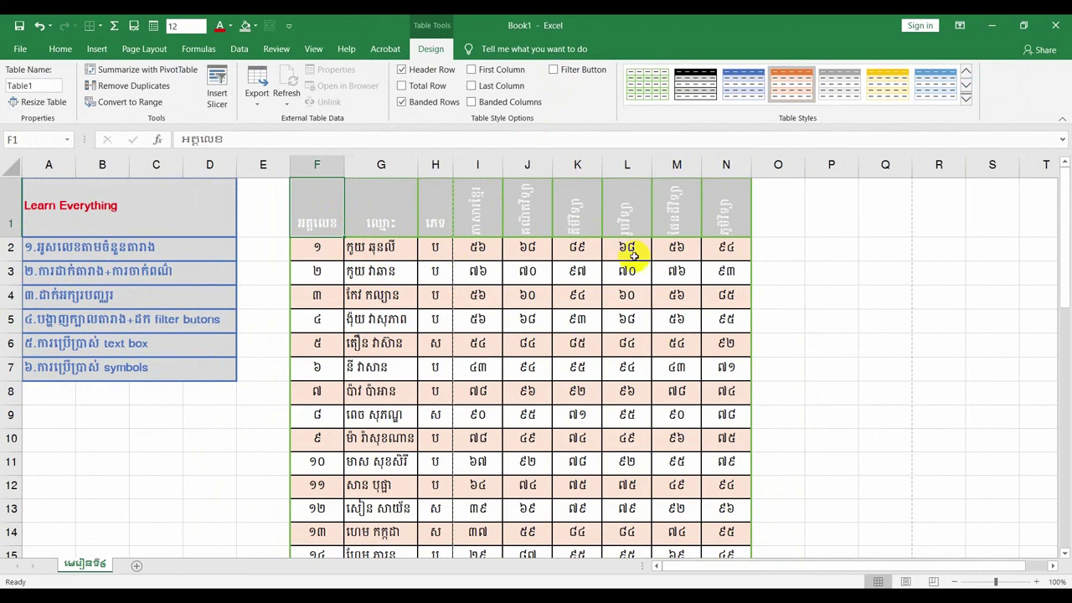
{"action": "scroll", "coordinate": [510, 279], "scroll_direction": "down", "scroll_amount": 1}
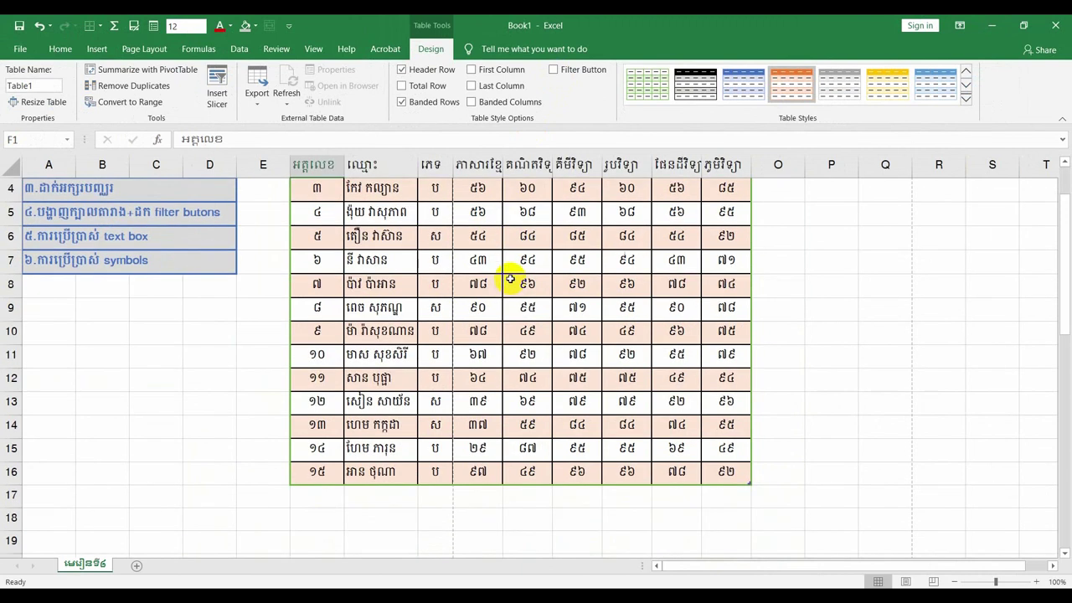
{"action": "scroll", "coordinate": [518, 270], "scroll_direction": "down", "scroll_amount": 1}
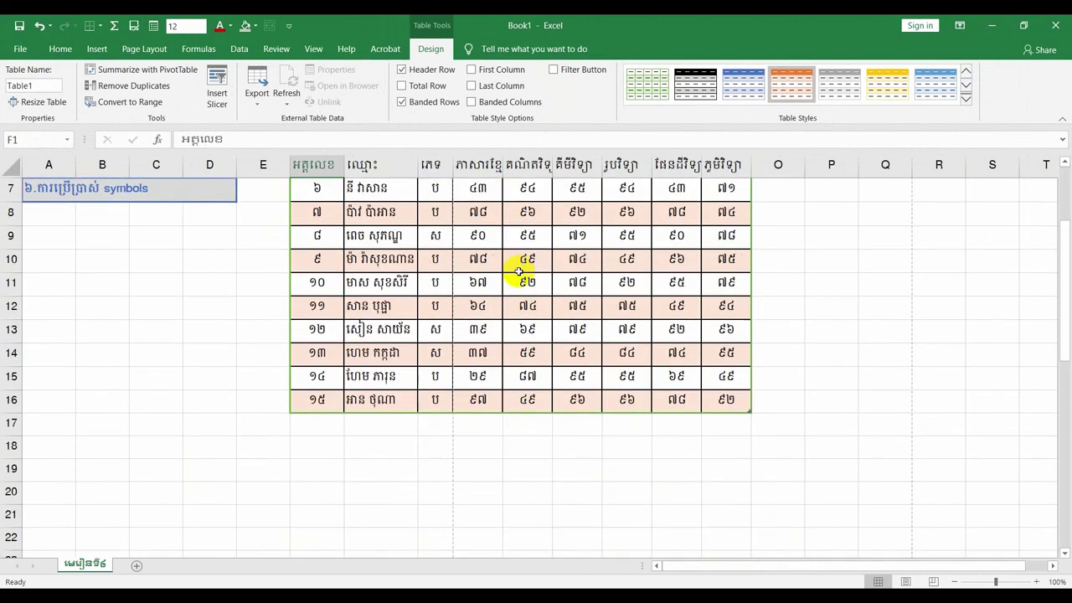
{"action": "scroll", "coordinate": [518, 270], "scroll_direction": "down", "scroll_amount": 1}
{"action": "scroll", "coordinate": [518, 270], "scroll_direction": "down", "scroll_amount": 1}
{"action": "scroll", "coordinate": [518, 271], "scroll_direction": "down", "scroll_amount": 1}
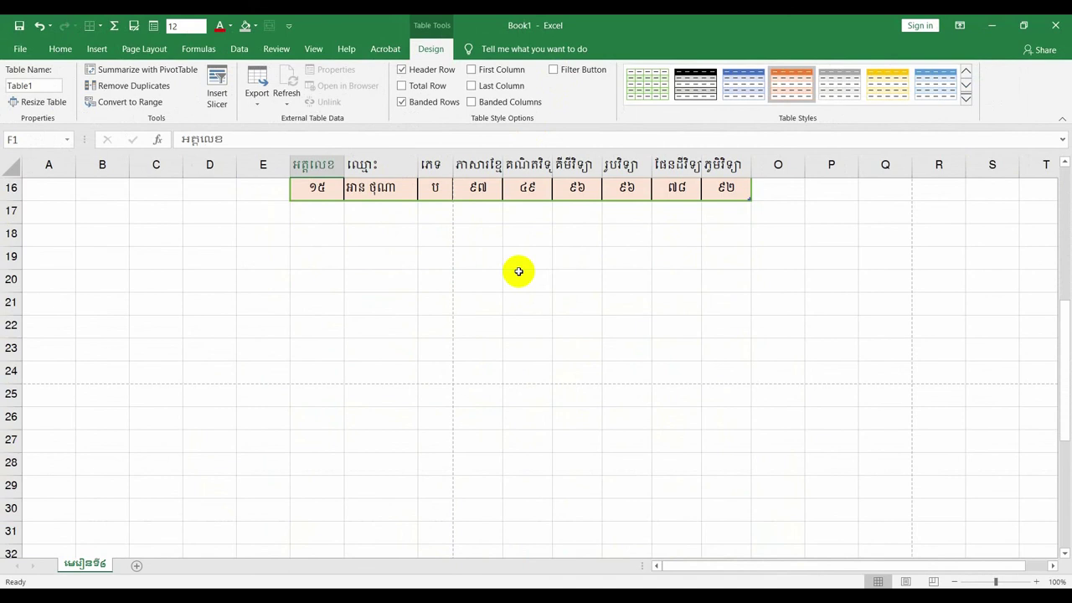
{"action": "scroll", "coordinate": [518, 270], "scroll_direction": "down", "scroll_amount": 1}
{"action": "scroll", "coordinate": [518, 270], "scroll_direction": "up", "scroll_amount": 2}
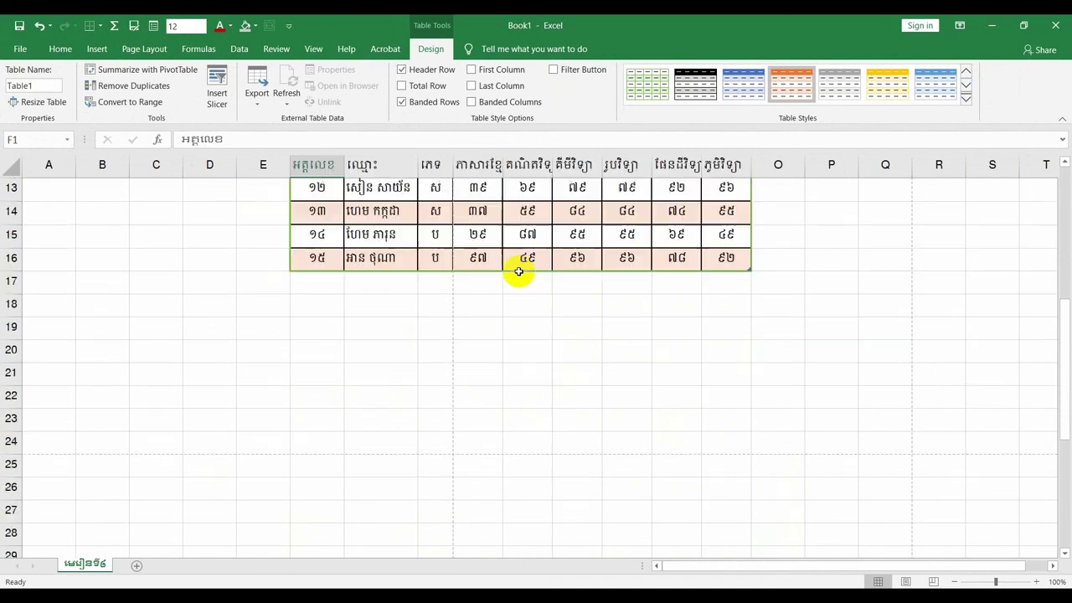
{"action": "scroll", "coordinate": [518, 271], "scroll_direction": "up", "scroll_amount": 2}
{"action": "scroll", "coordinate": [518, 271], "scroll_direction": "up", "scroll_amount": 2}
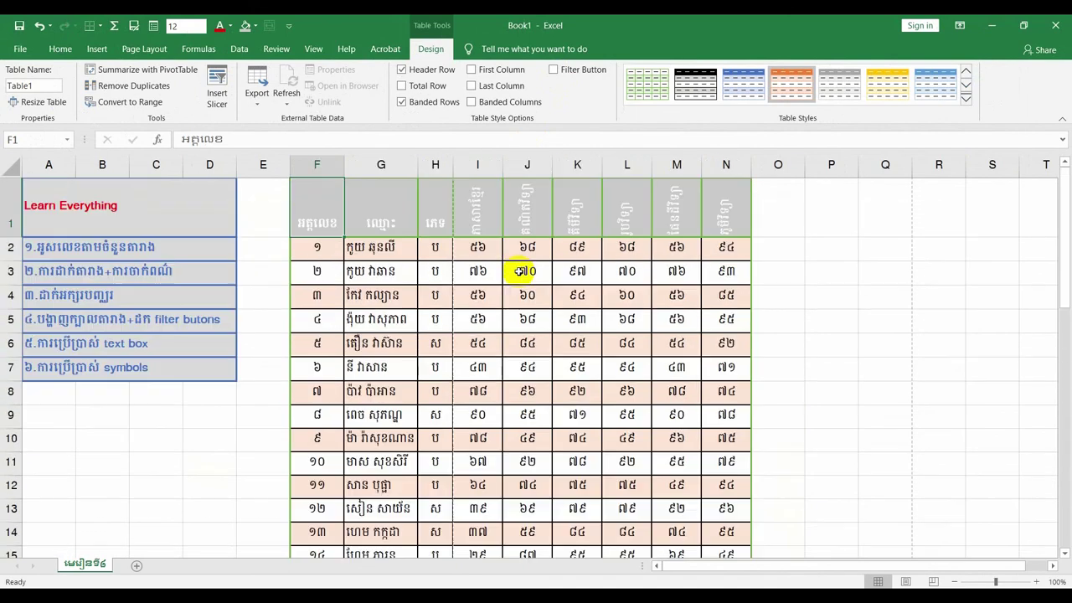
{"action": "double_click", "coordinate": [652, 167]}
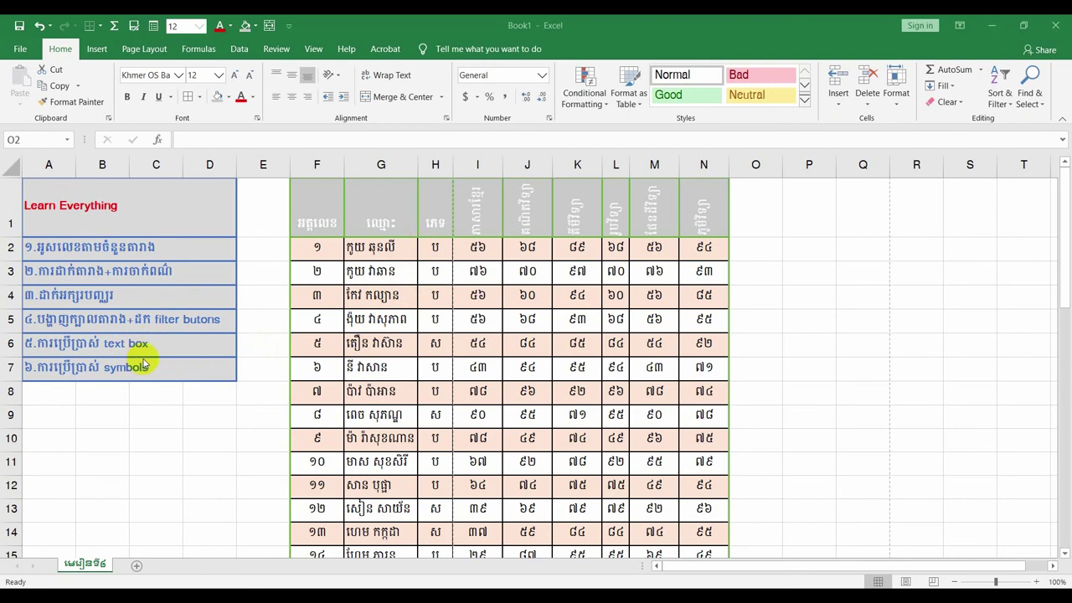
Draw a blank text box over columns P–S around rows 2–5 using Insert > Text Box.
{"action": "left_click", "coordinate": [98, 49]}
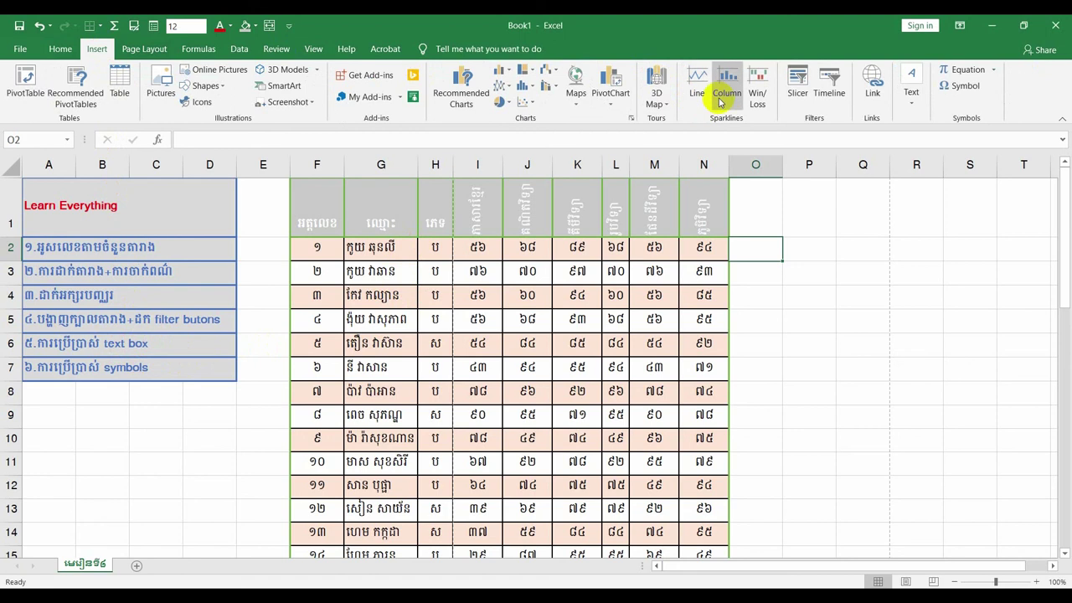
{"action": "left_click", "coordinate": [916, 107]}
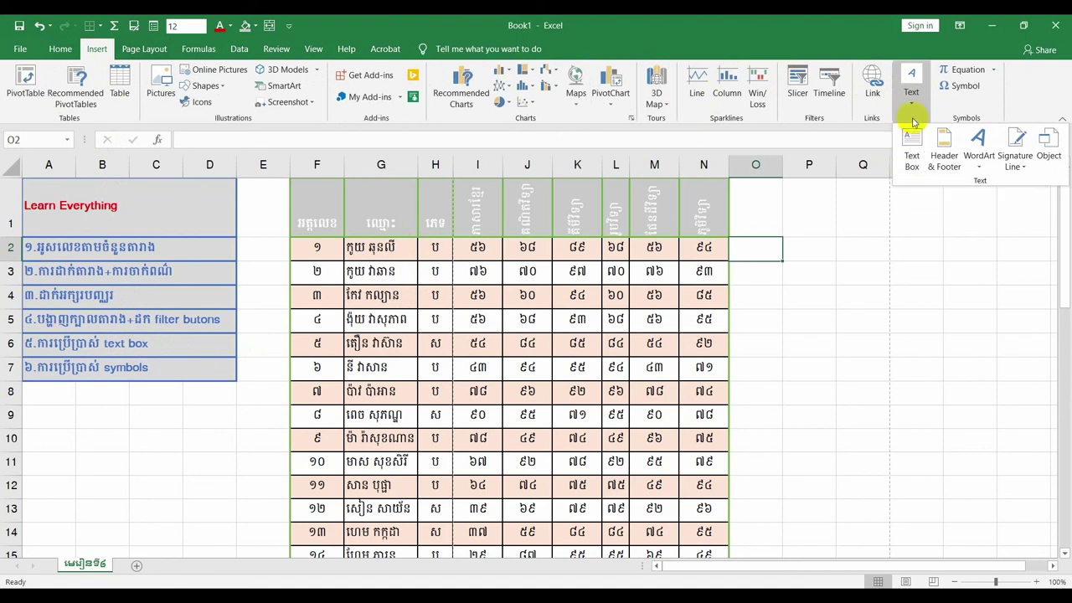
{"action": "left_click", "coordinate": [918, 74]}
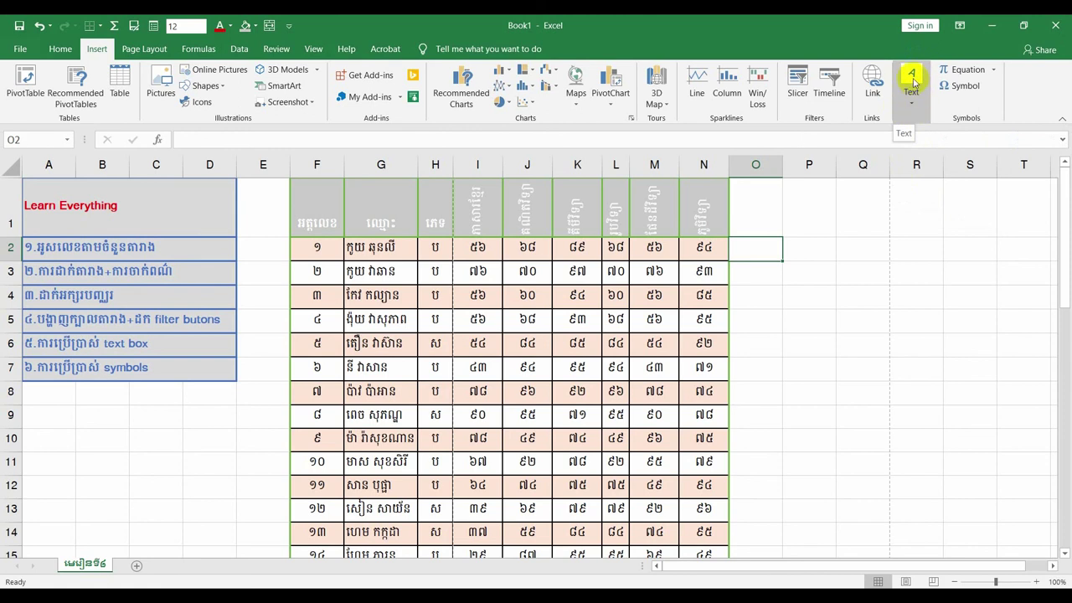
{"action": "left_click", "coordinate": [912, 104]}
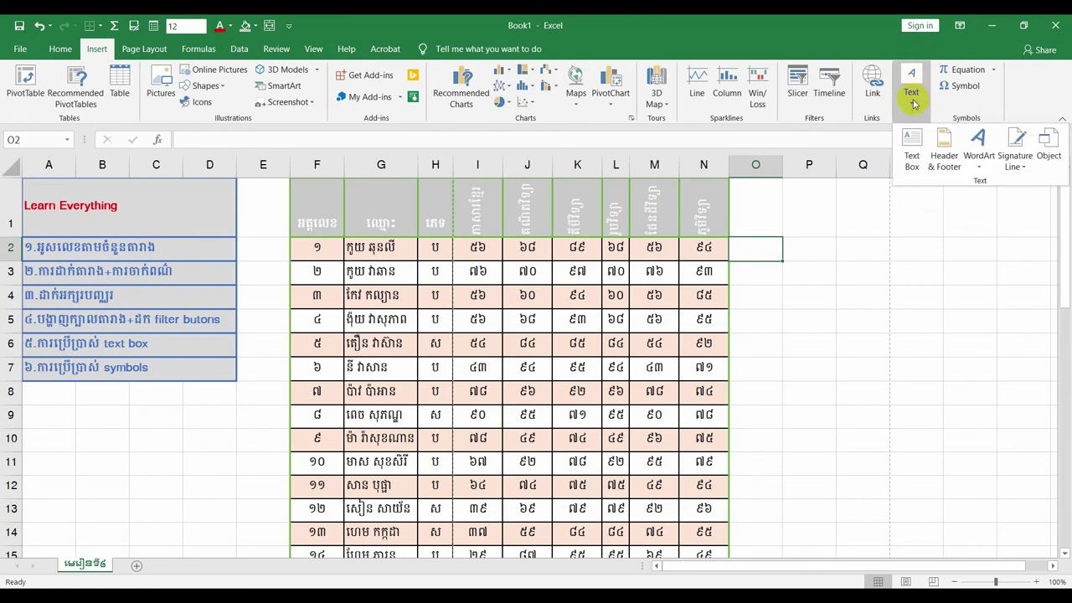
{"action": "left_click", "coordinate": [916, 148]}
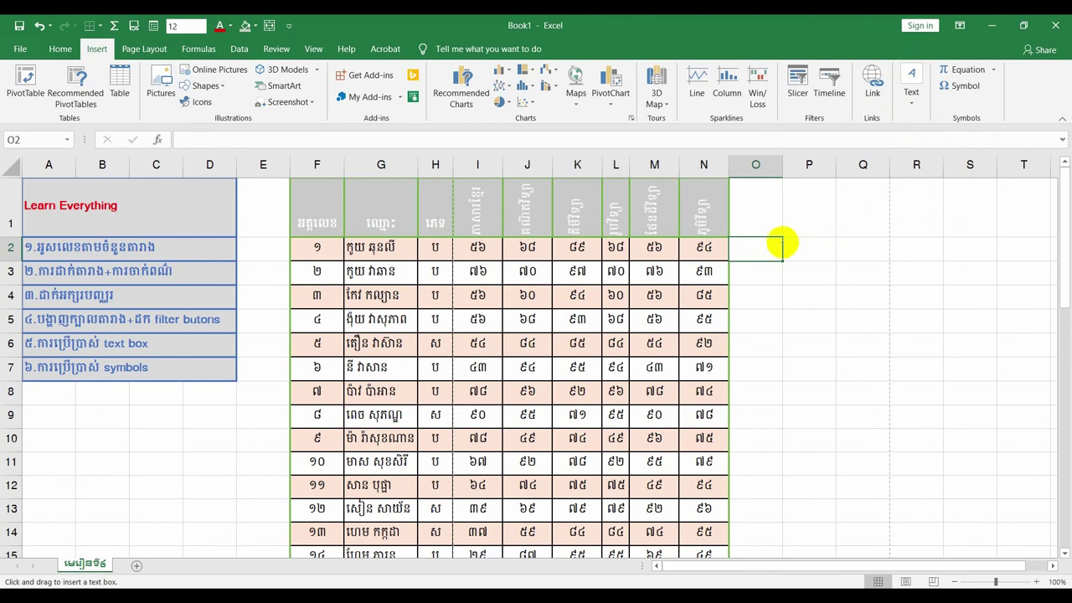
{"action": "left_click_drag", "start_coordinate": [787, 242], "coordinate": [1045, 331]}
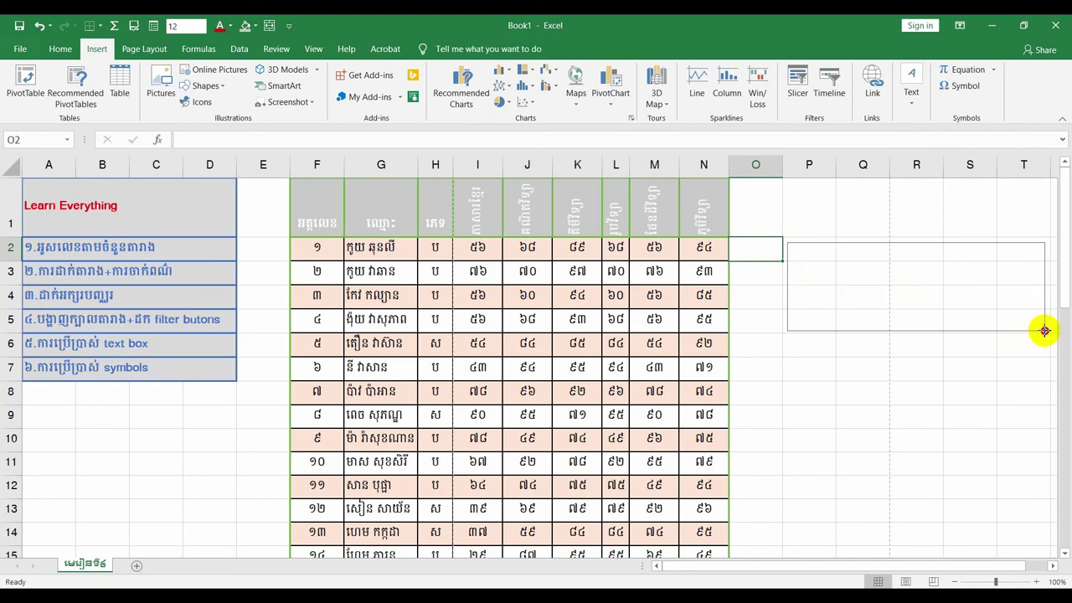
{"action": "left_click_drag", "start_coordinate": [1045, 331], "coordinate": [1045, 331]}
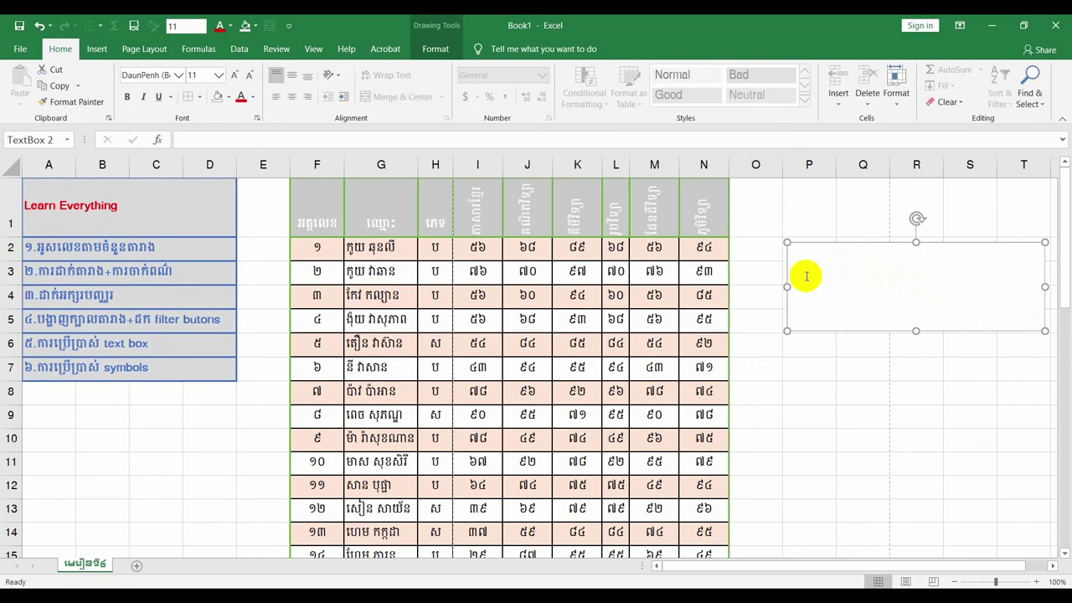
Type filler letters into the text box and nudge the box slightly up and left.
{"action": "type", "text": "ks"}
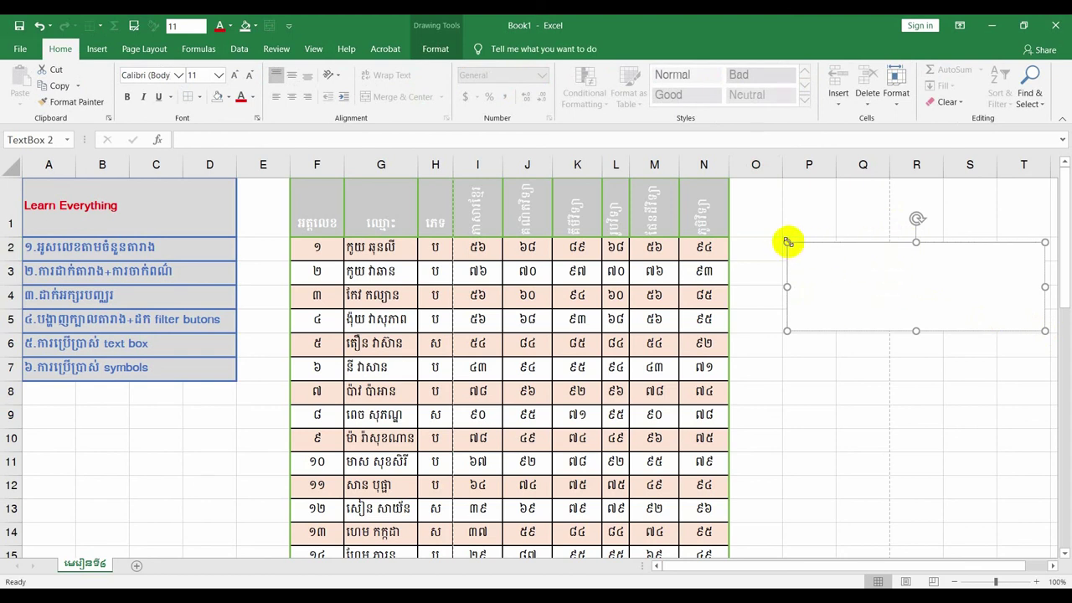
{"action": "left_click_drag", "start_coordinate": [787, 242], "coordinate": [785, 237]}
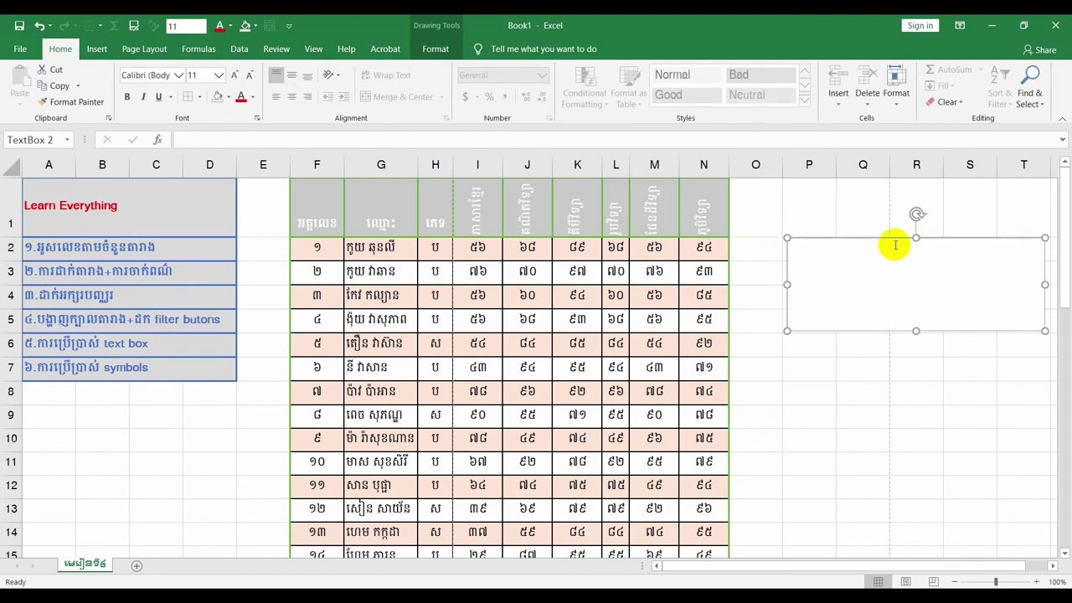
{"action": "mouse_move", "coordinate": [888, 237]}
{"action": "left_mouse_down"}
{"action": "mouse_move", "coordinate": [856, 279]}
{"action": "mouse_move", "coordinate": [836, 215]}
{"action": "mouse_move", "coordinate": [848, 250]}
{"action": "left_mouse_up"}
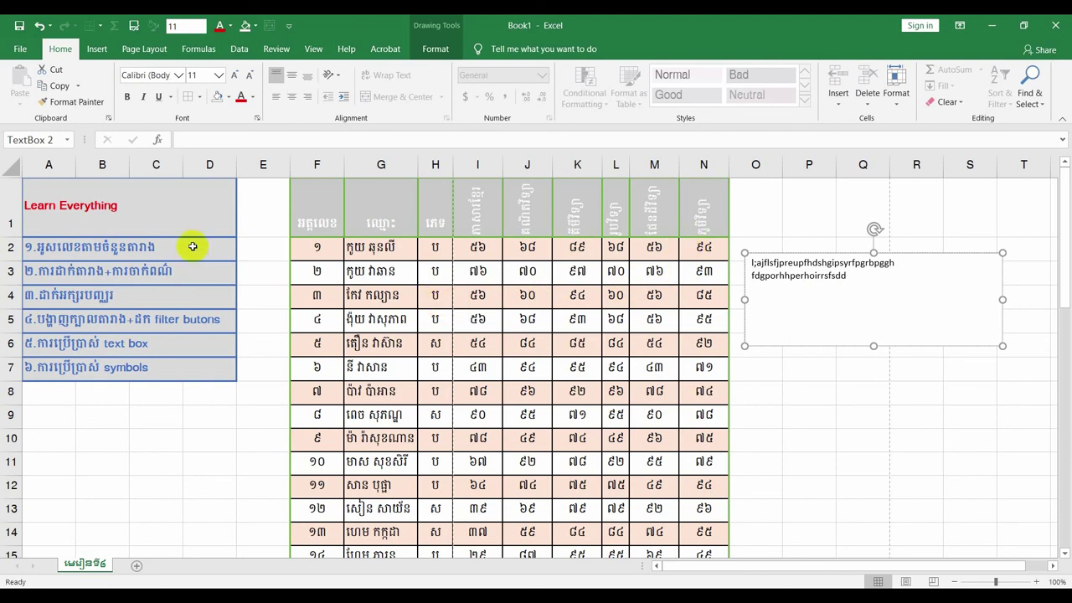
{"action": "left_click", "coordinate": [98, 52]}
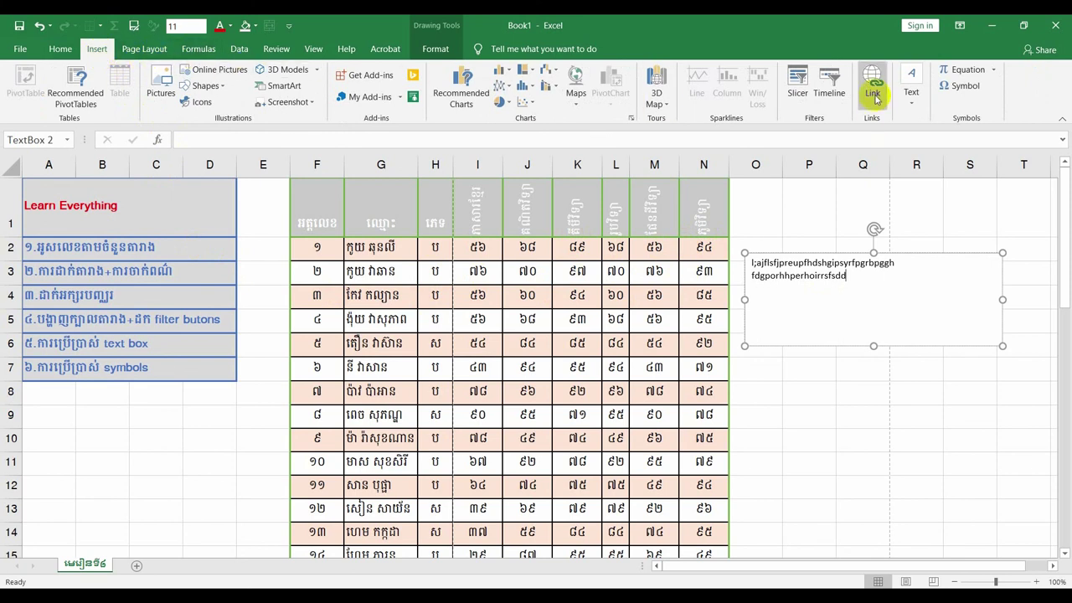
Add the √(a²+b²) radical equation to the text box and move it down to rows 10–14.
{"action": "left_click", "coordinate": [962, 69]}
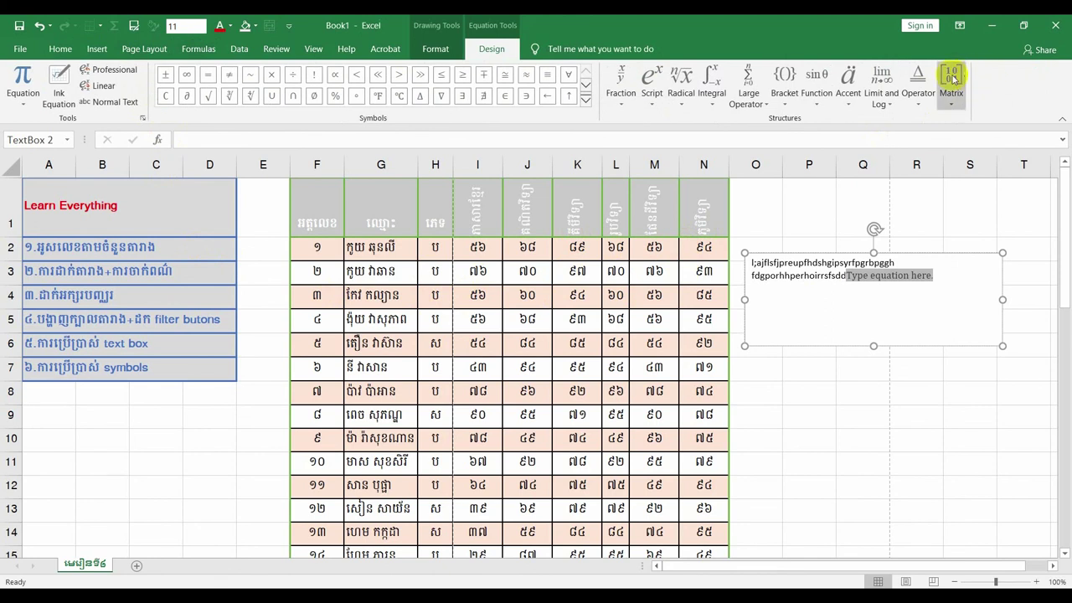
{"action": "left_click", "coordinate": [682, 98]}
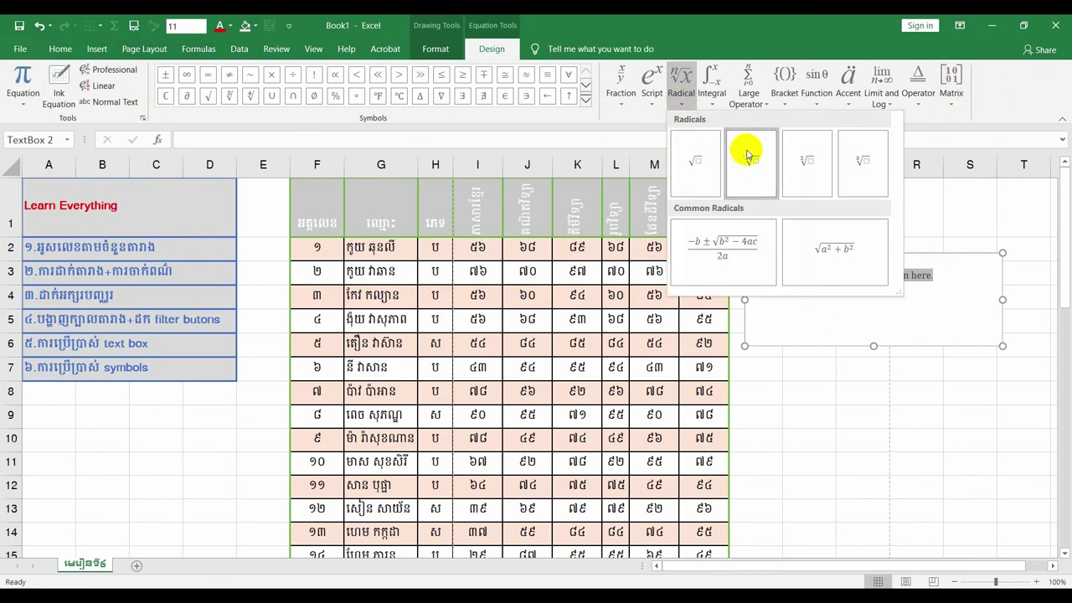
{"action": "left_click", "coordinate": [831, 247]}
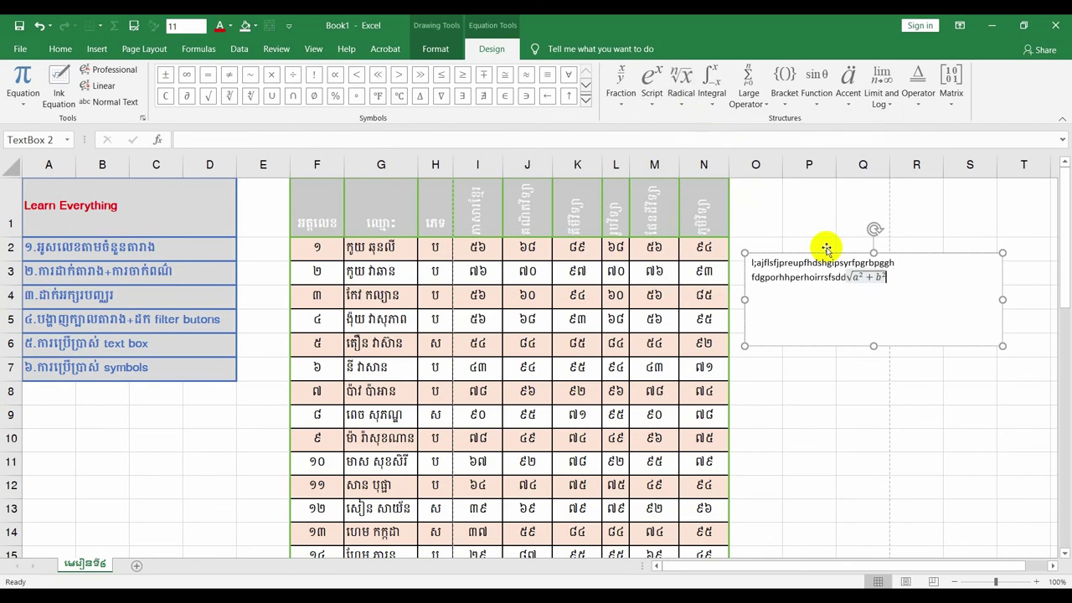
{"action": "left_click", "coordinate": [883, 282]}
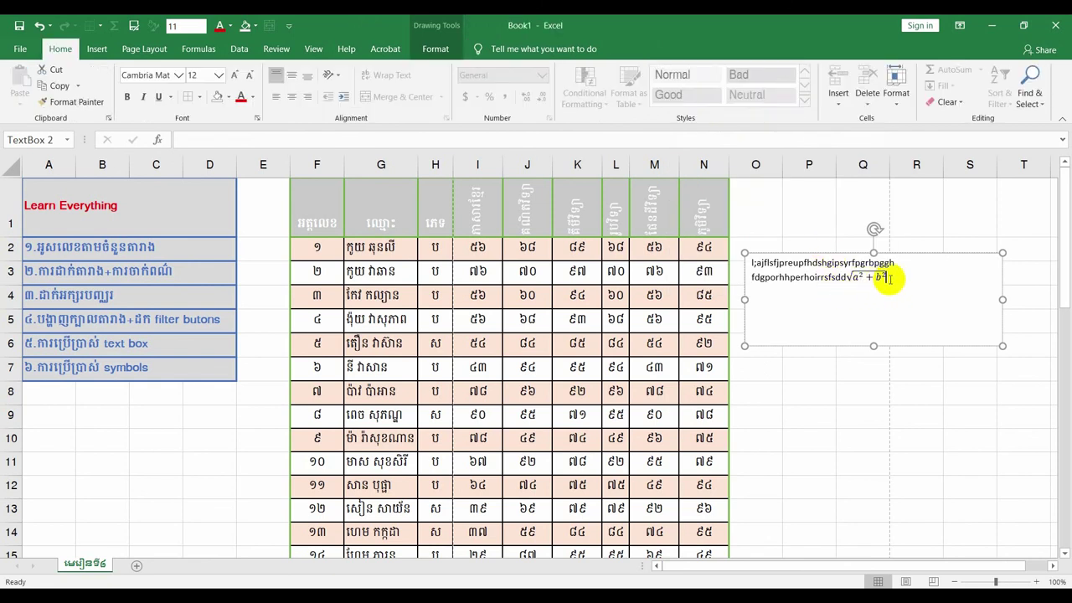
{"action": "left_click", "coordinate": [875, 293]}
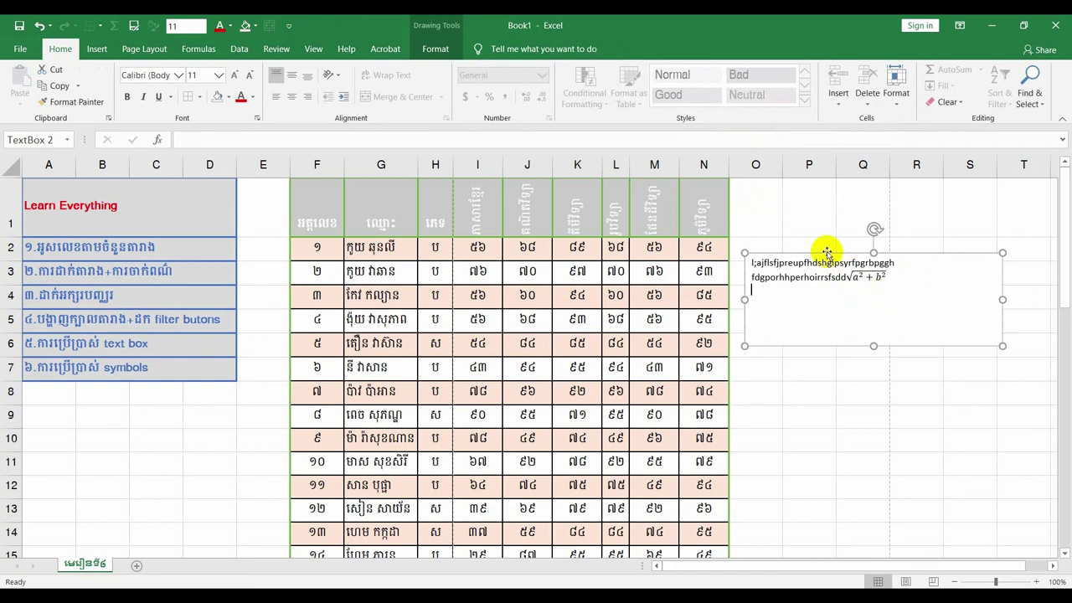
{"action": "left_click_drag", "start_coordinate": [827, 252], "coordinate": [879, 446]}
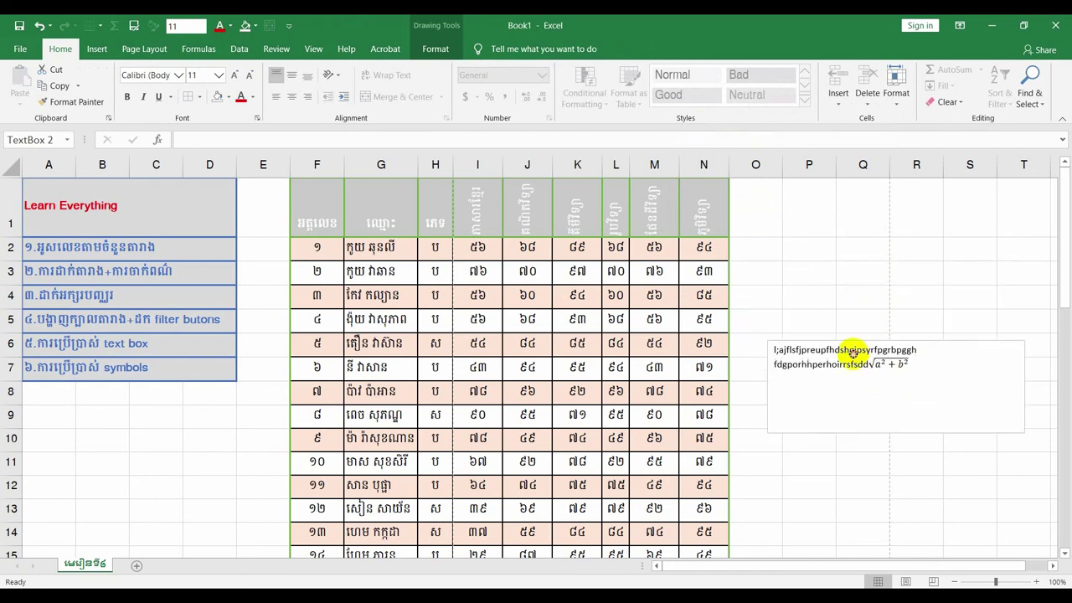
{"action": "left_click", "coordinate": [759, 250]}
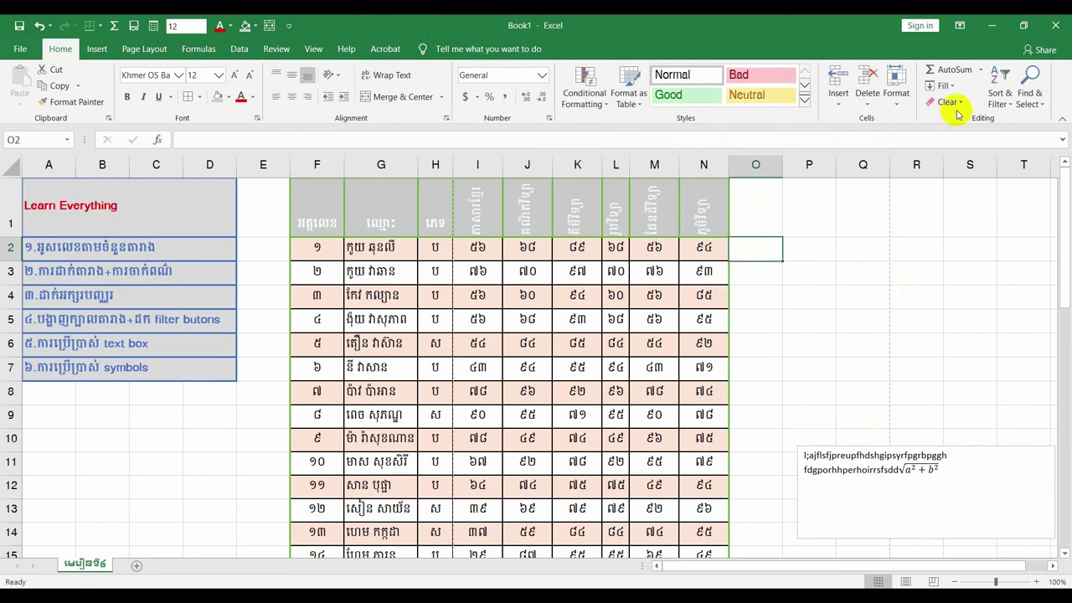
Insert a standalone √(a²+b²) equation box, drag it beside the table, then delete it.
{"action": "left_click", "coordinate": [95, 49]}
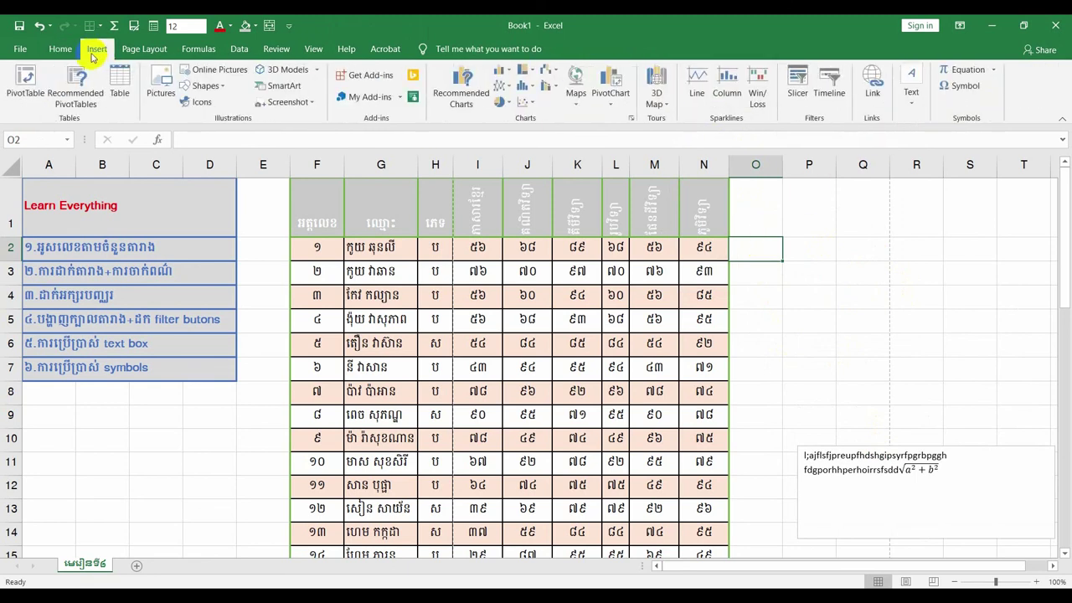
{"action": "left_click", "coordinate": [985, 76]}
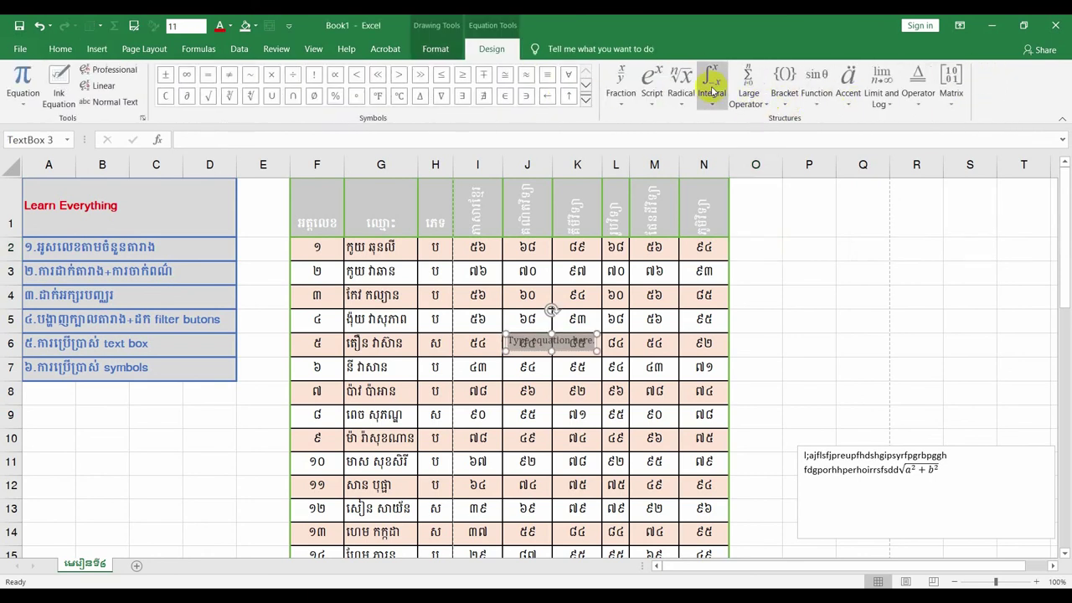
{"action": "left_click", "coordinate": [678, 94]}
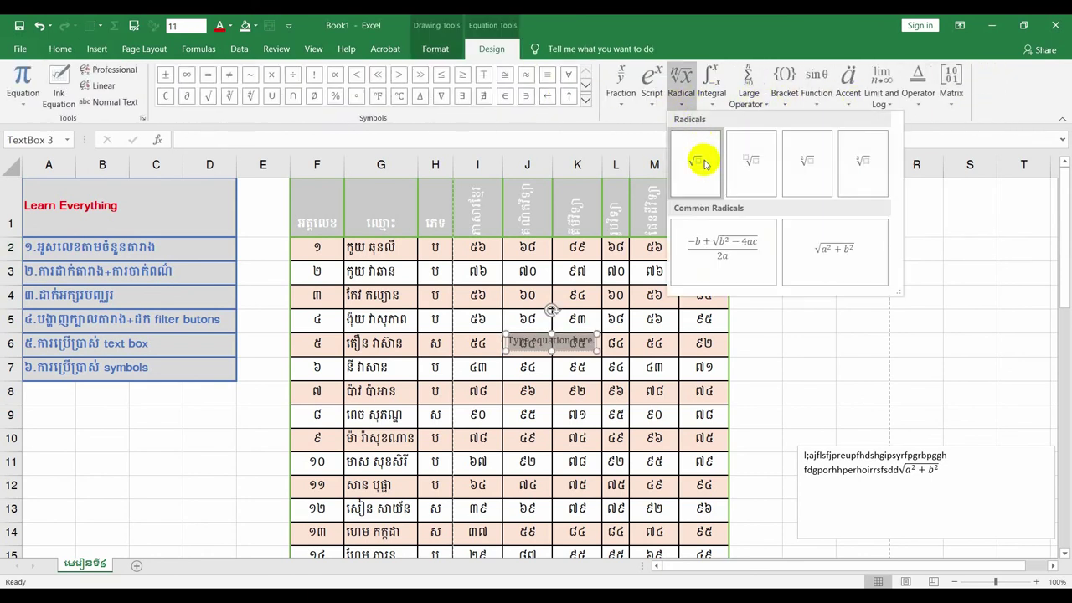
{"action": "left_click", "coordinate": [855, 247]}
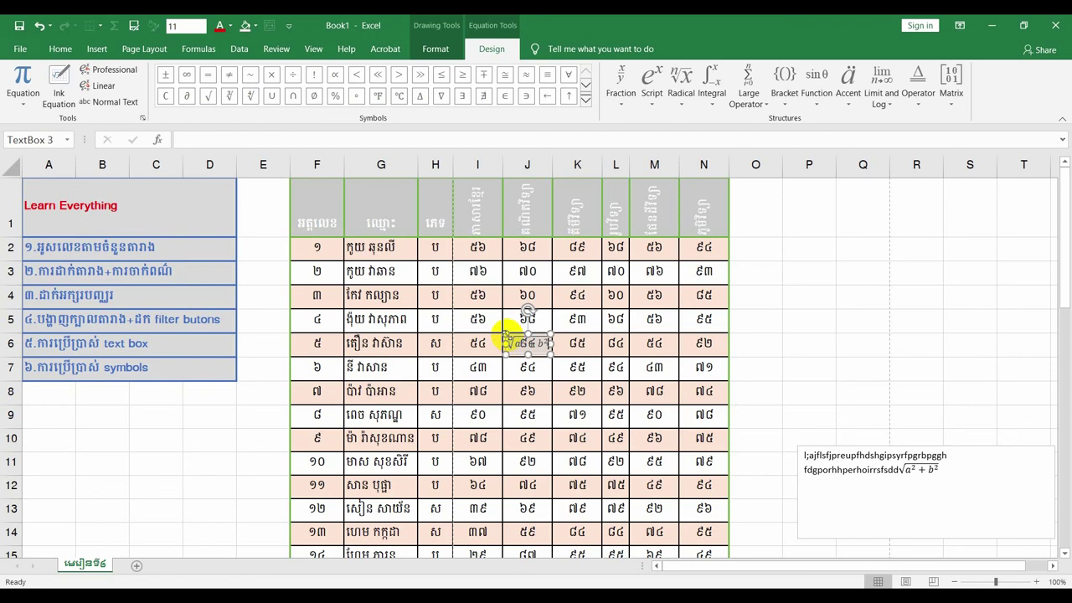
{"action": "left_click_drag", "start_coordinate": [507, 337], "coordinate": [683, 316]}
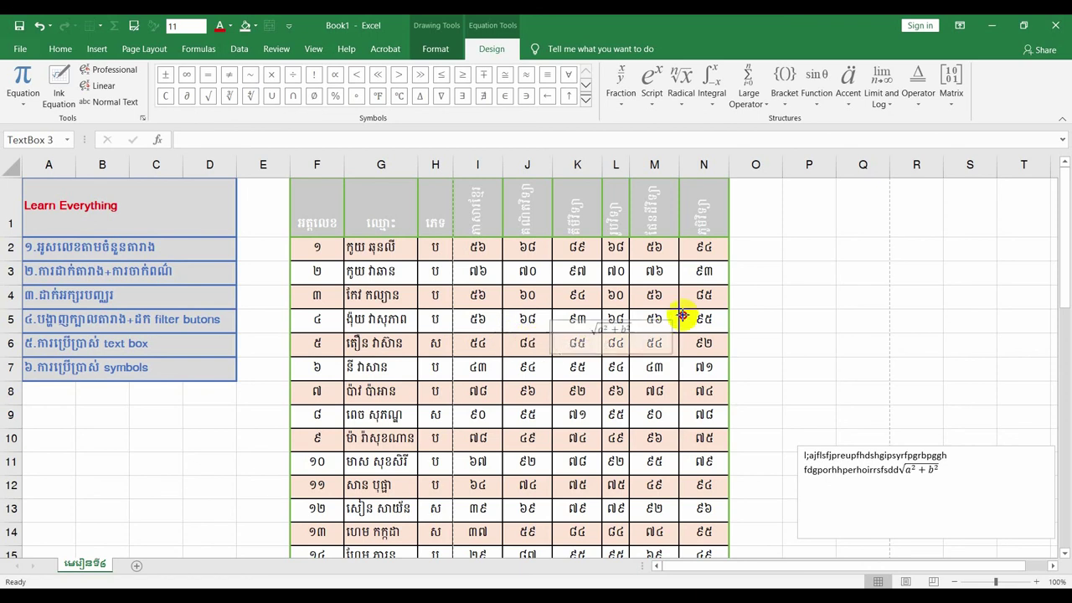
{"action": "left_click_drag", "start_coordinate": [682, 316], "coordinate": [601, 314]}
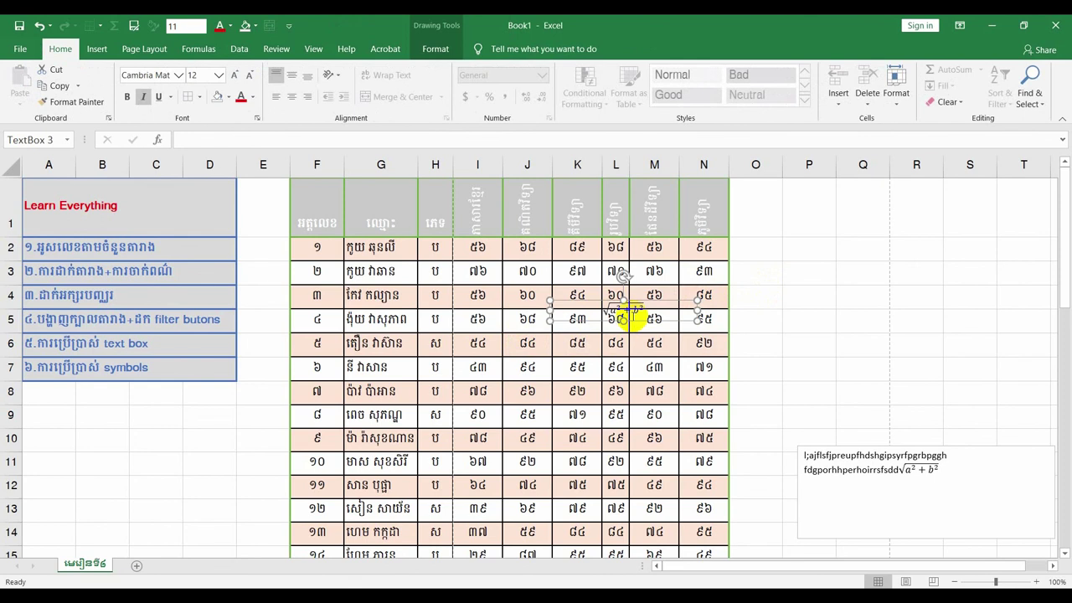
{"action": "left_click_drag", "start_coordinate": [626, 318], "coordinate": [837, 260]}
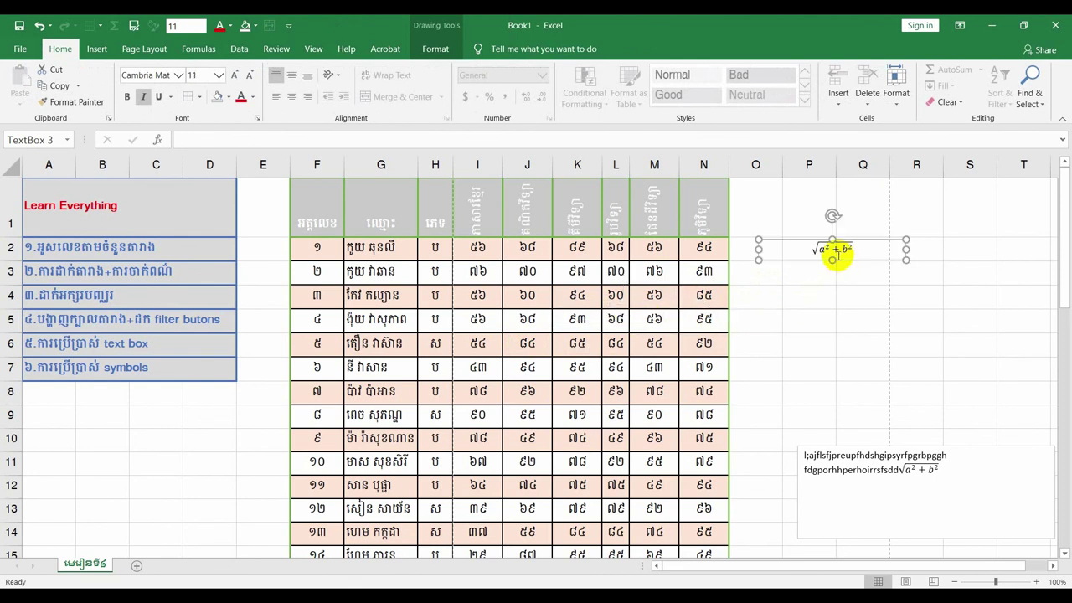
{"action": "key", "text": "Delete"}
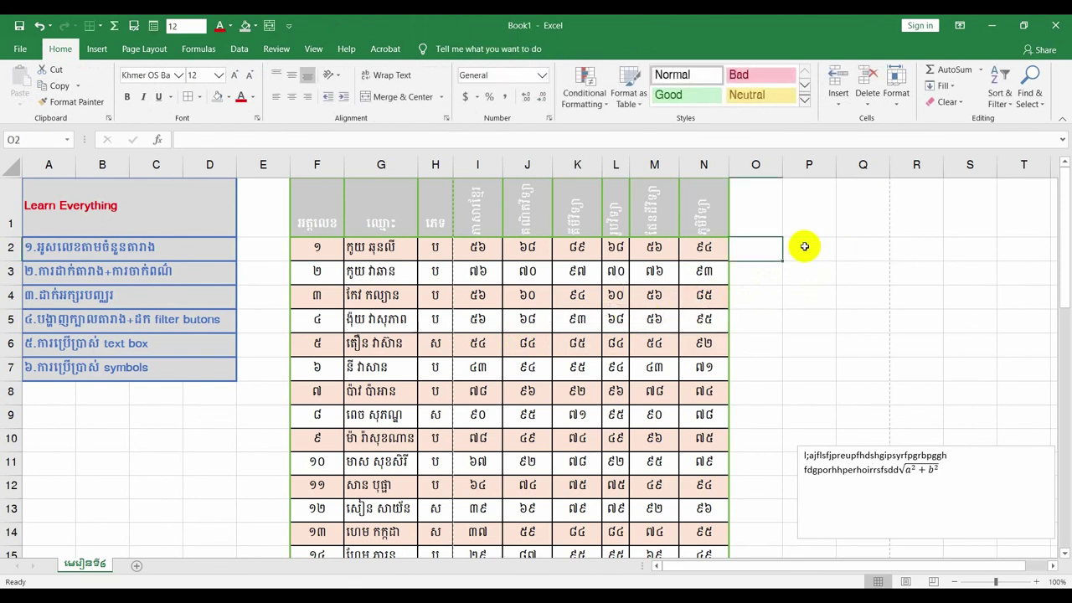
Move the filler-text and √(a²+b²) text box near column O, delete it, and reselect O2.
{"action": "left_click", "coordinate": [771, 262]}
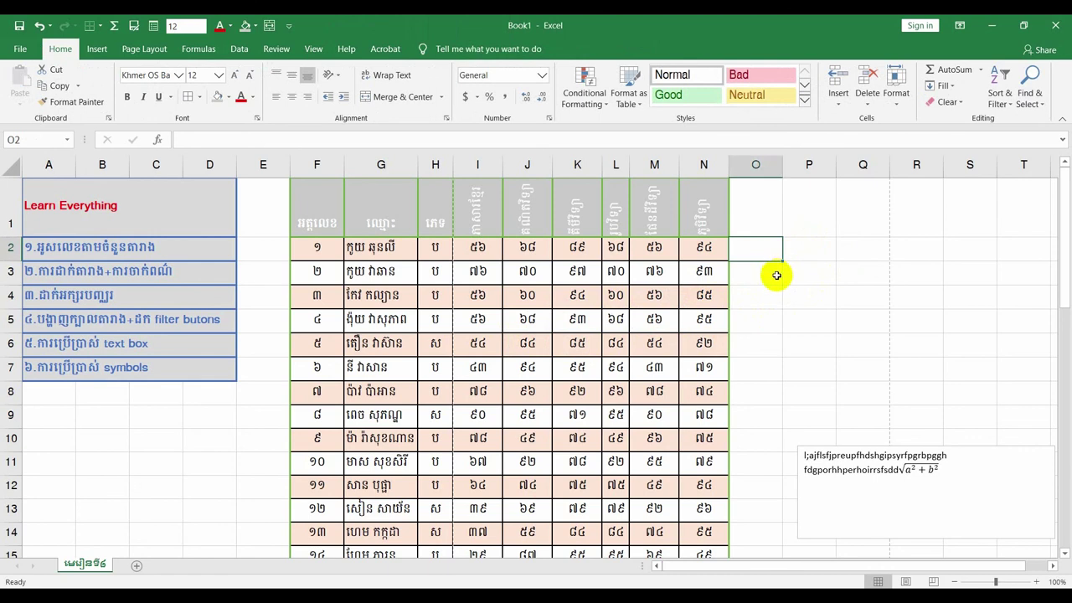
{"action": "left_click", "coordinate": [776, 274]}
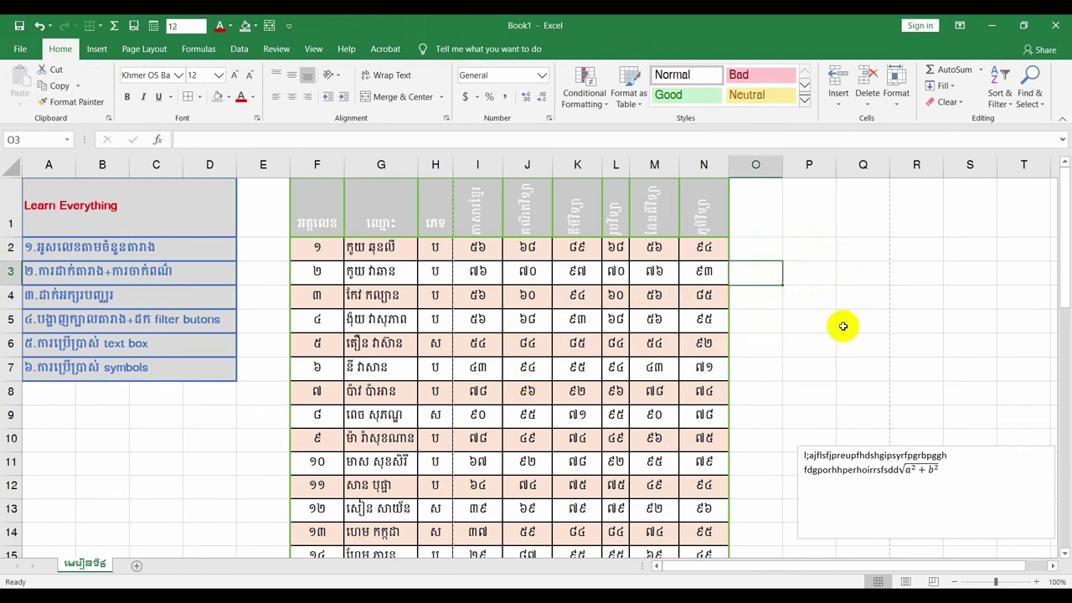
{"action": "triple_click", "coordinate": [840, 450]}
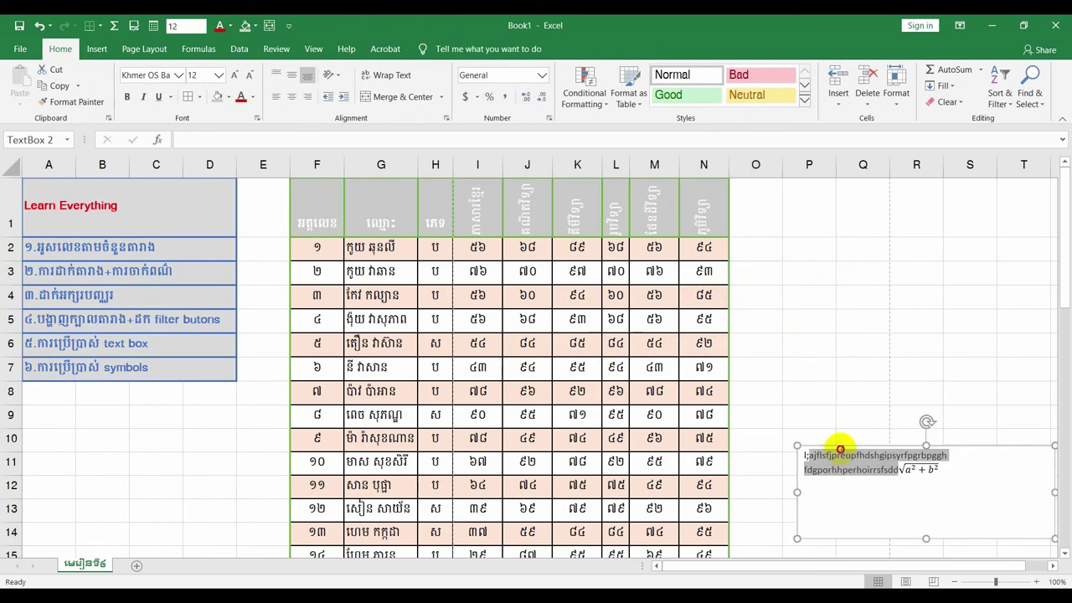
{"action": "left_click", "coordinate": [950, 469]}
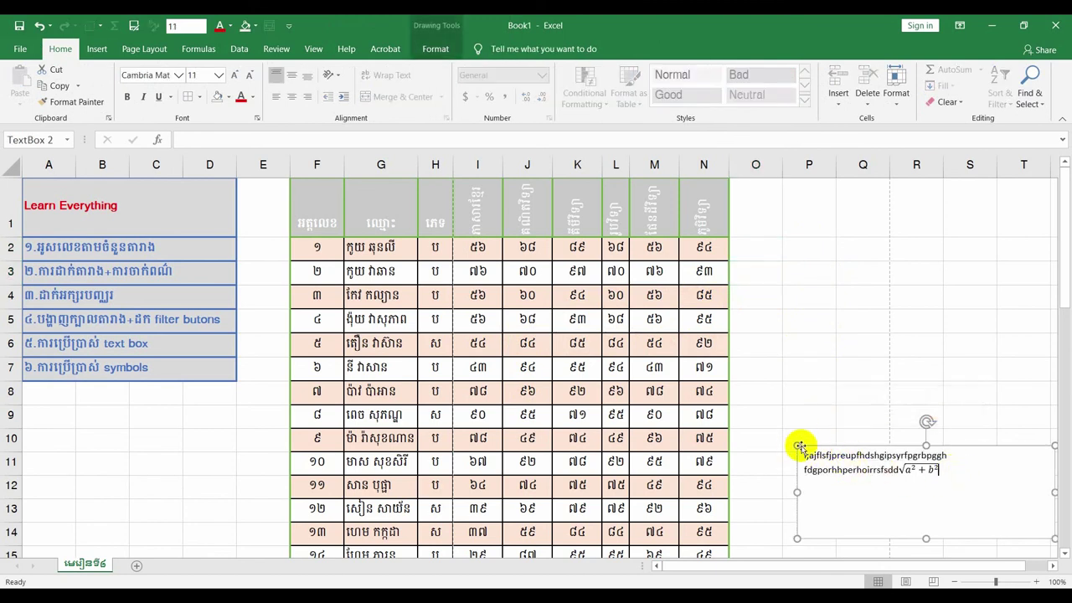
{"action": "left_click_drag", "start_coordinate": [800, 447], "coordinate": [770, 237]}
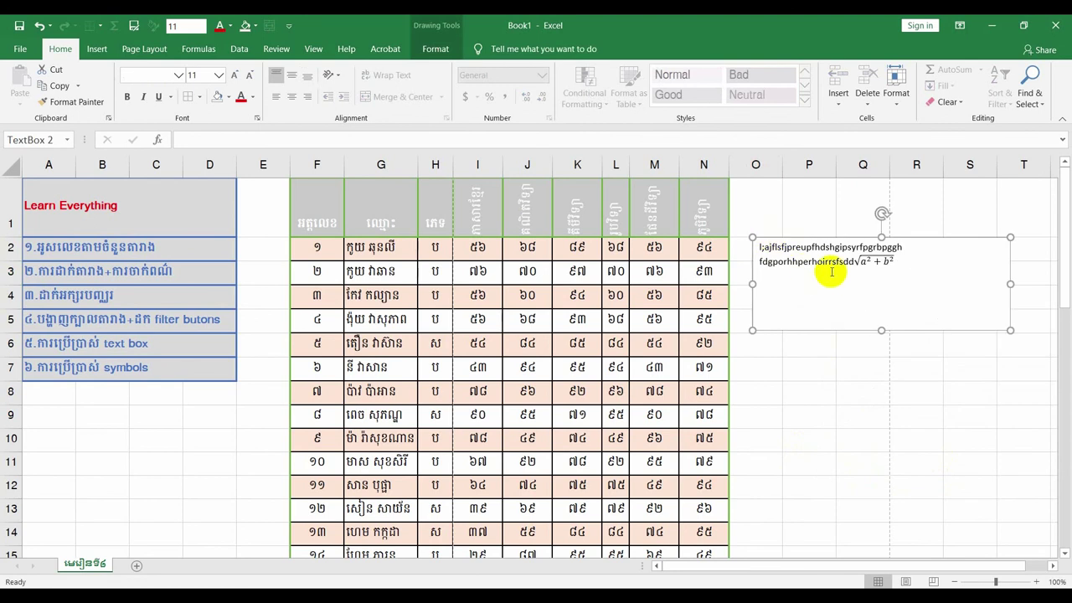
{"action": "key", "text": "Delete"}
{"action": "left_click", "coordinate": [765, 246]}
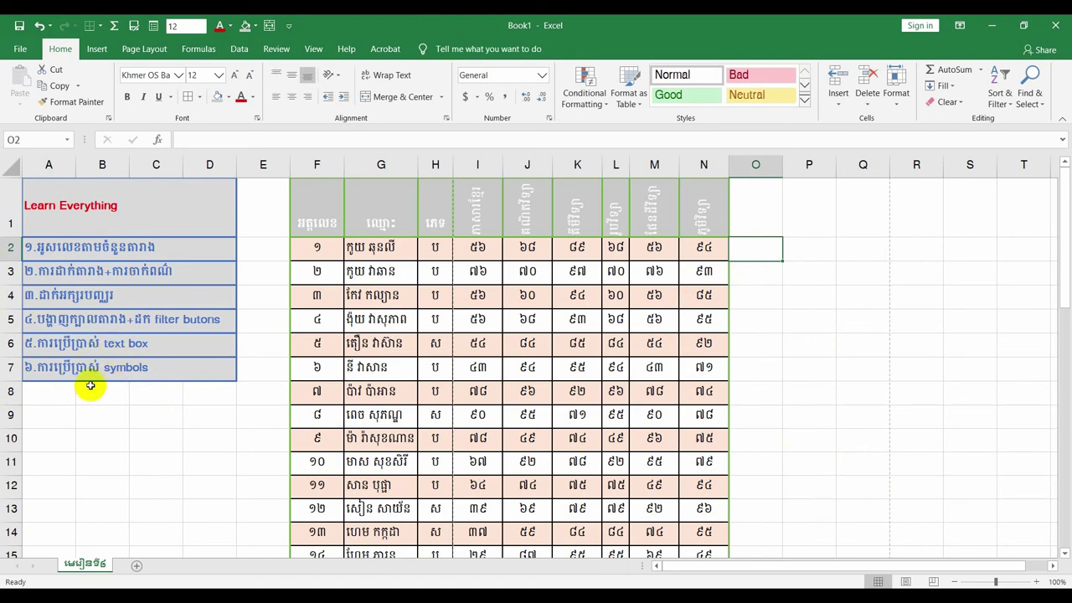
{"action": "left_click", "coordinate": [97, 49]}
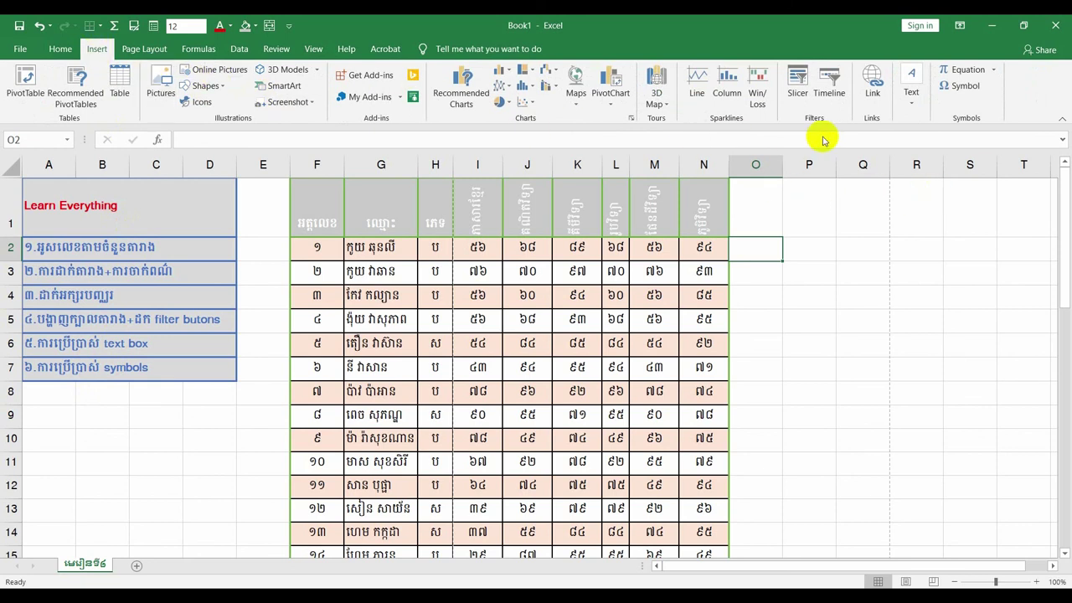
{"action": "left_click", "coordinate": [965, 87]}
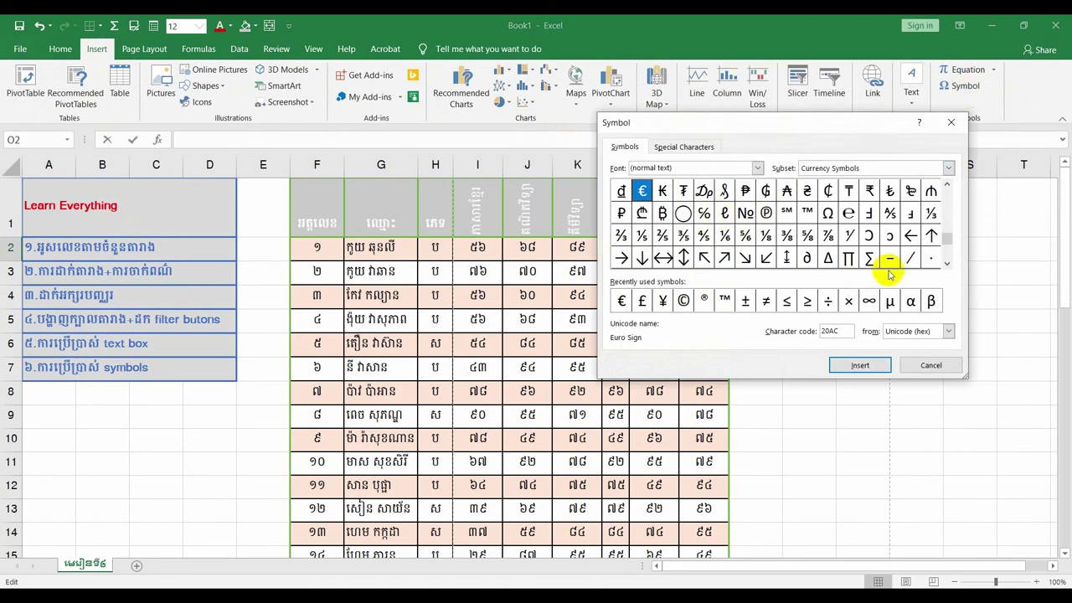
{"action": "scroll", "coordinate": [947, 263], "scroll_direction": "down", "scroll_amount": 15}
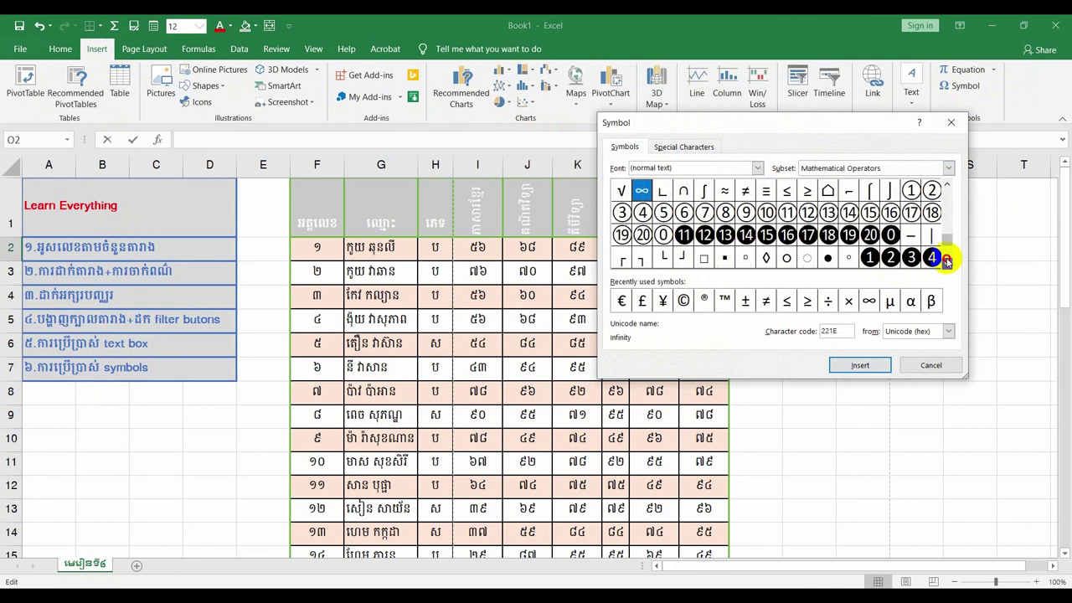
{"action": "scroll", "coordinate": [948, 262], "scroll_direction": "up", "scroll_amount": 8}
{"action": "scroll", "coordinate": [944, 258], "scroll_direction": "up", "scroll_amount": 8}
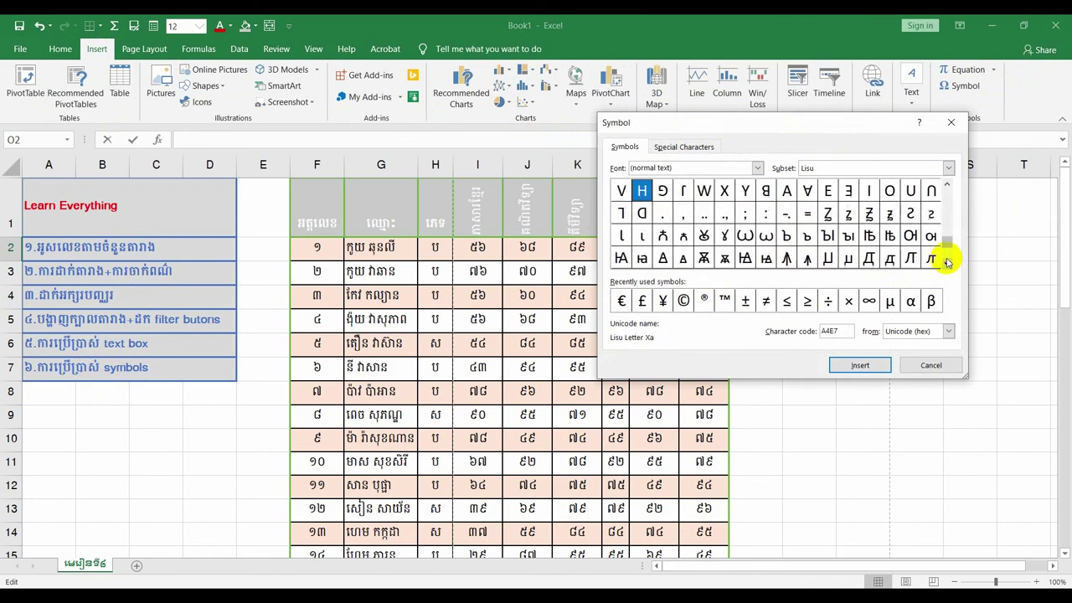
{"action": "scroll", "coordinate": [945, 259], "scroll_direction": "up", "scroll_amount": 3}
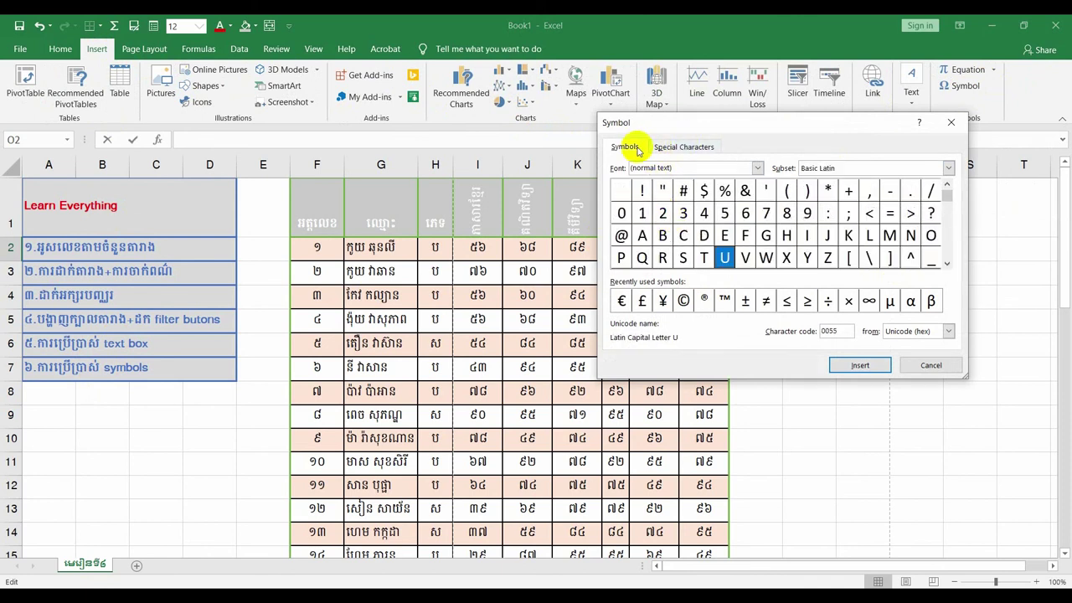
{"action": "left_click", "coordinate": [688, 147]}
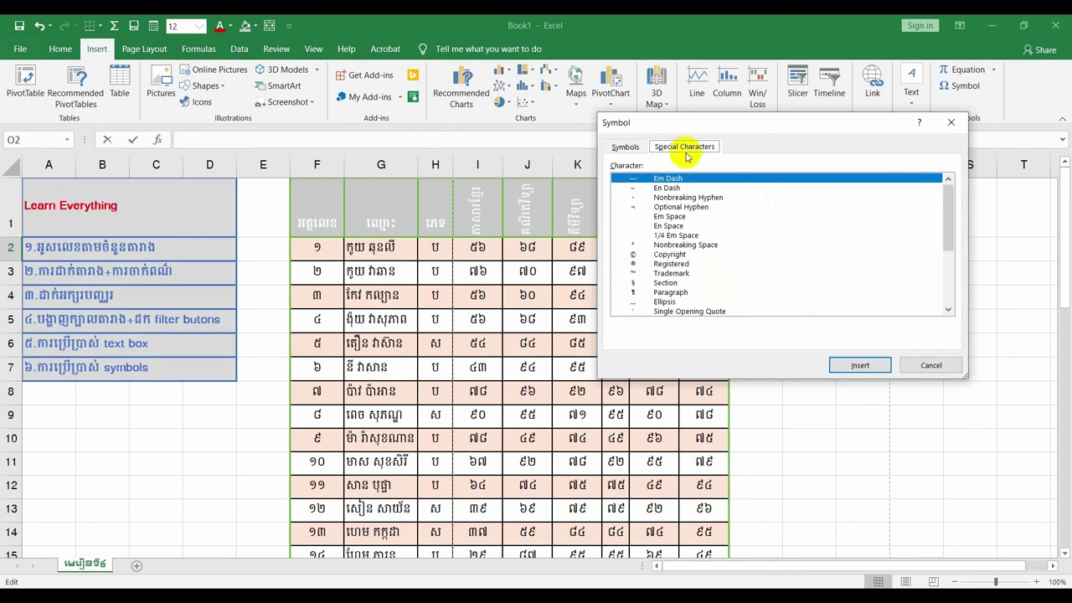
{"action": "scroll", "coordinate": [632, 216], "scroll_direction": "down", "scroll_amount": 2}
{"action": "scroll", "coordinate": [636, 231], "scroll_direction": "down", "scroll_amount": 1}
{"action": "scroll", "coordinate": [651, 251], "scroll_direction": "down", "scroll_amount": 1}
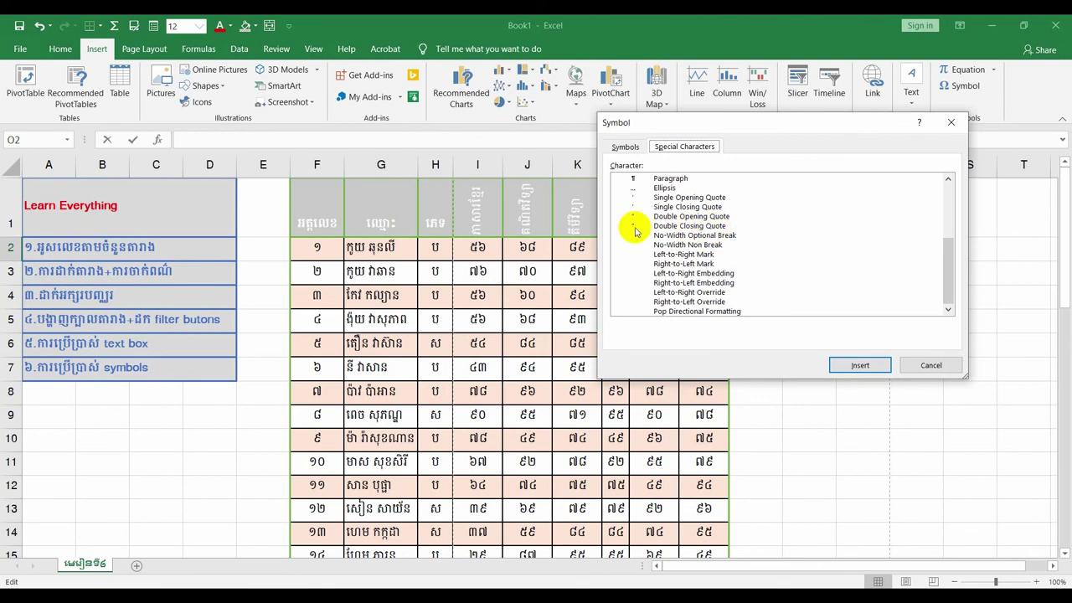
{"action": "left_click", "coordinate": [635, 227]}
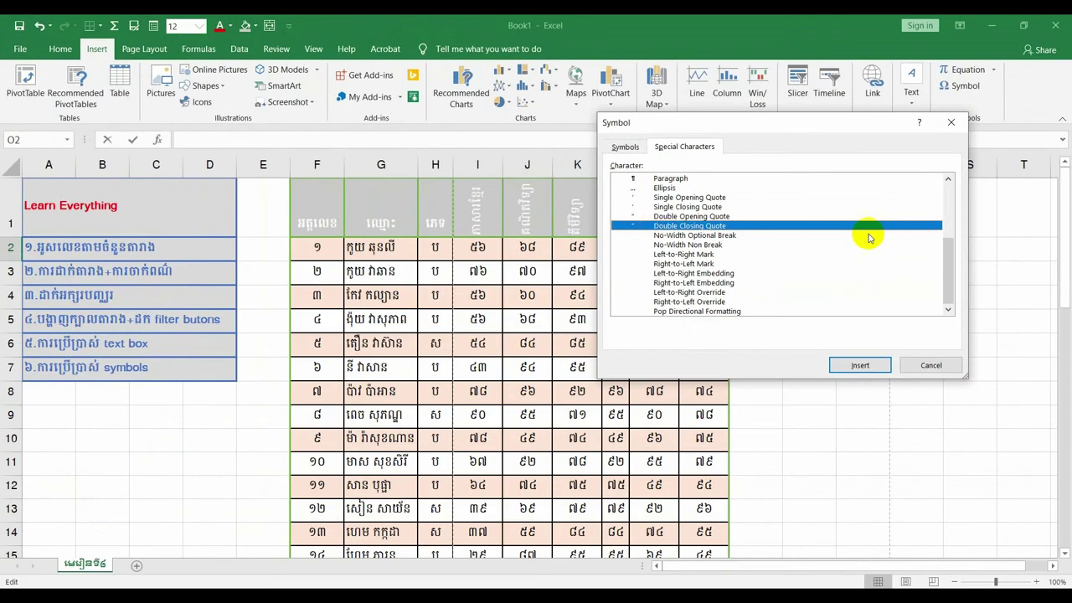
{"action": "scroll", "coordinate": [748, 203], "scroll_direction": "up", "scroll_amount": 4}
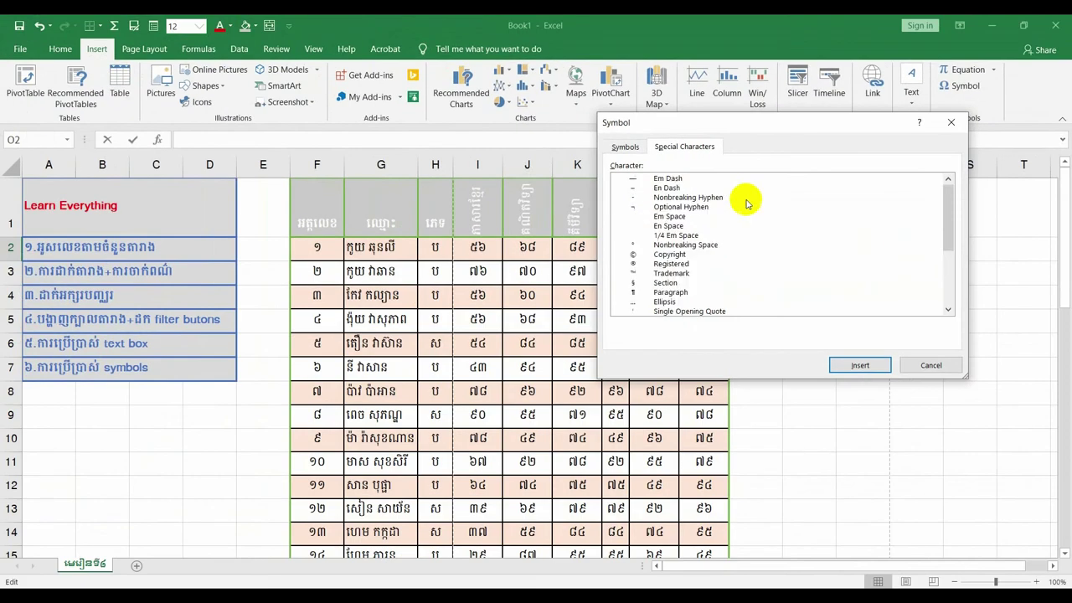
{"action": "scroll", "coordinate": [659, 237], "scroll_direction": "down", "scroll_amount": 4}
{"action": "scroll", "coordinate": [659, 237], "scroll_direction": "up", "scroll_amount": 4}
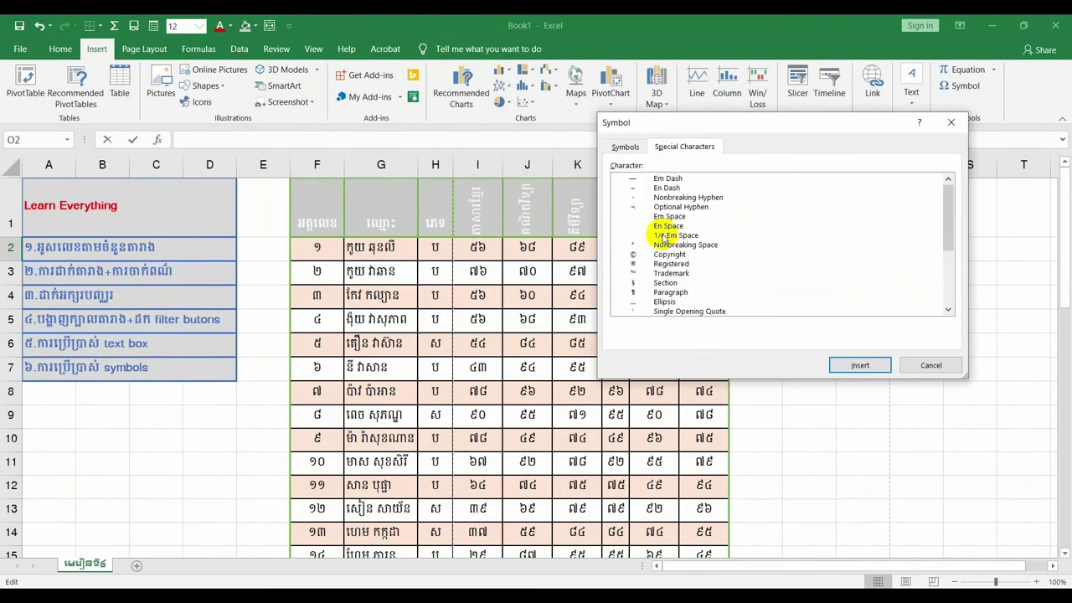
{"action": "left_click", "coordinate": [624, 147]}
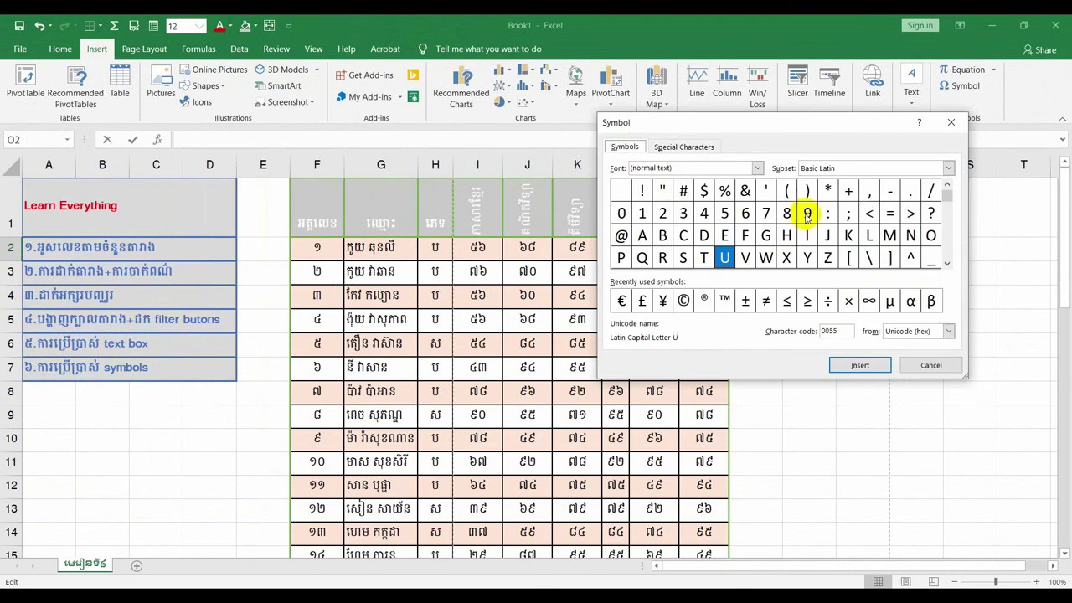
Insert the @ symbol into cell O2 from the Symbol grid.
{"action": "left_click", "coordinate": [622, 235]}
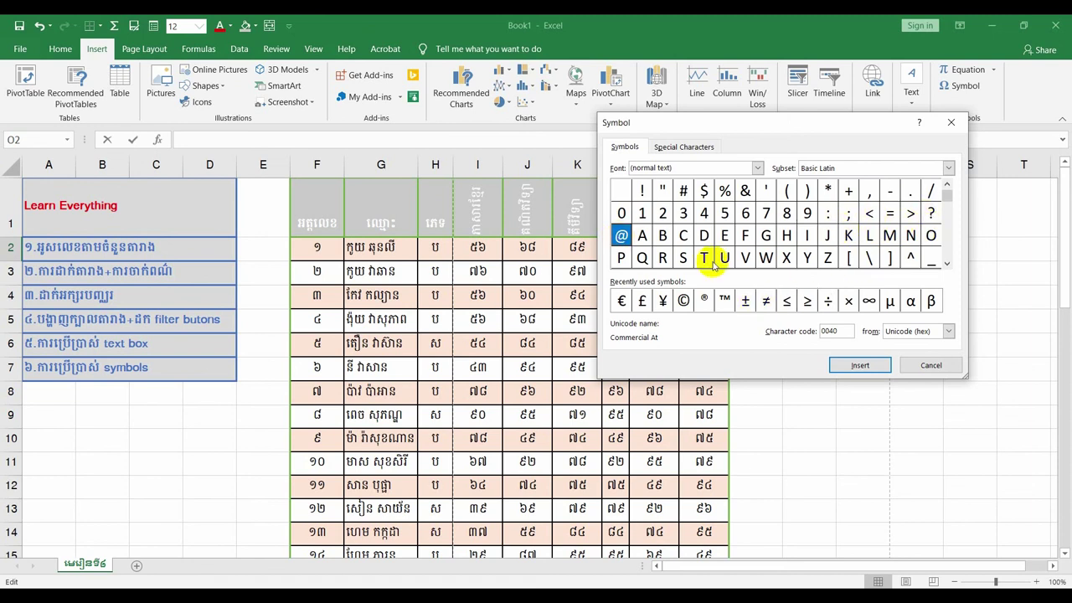
{"action": "left_click", "coordinate": [851, 360]}
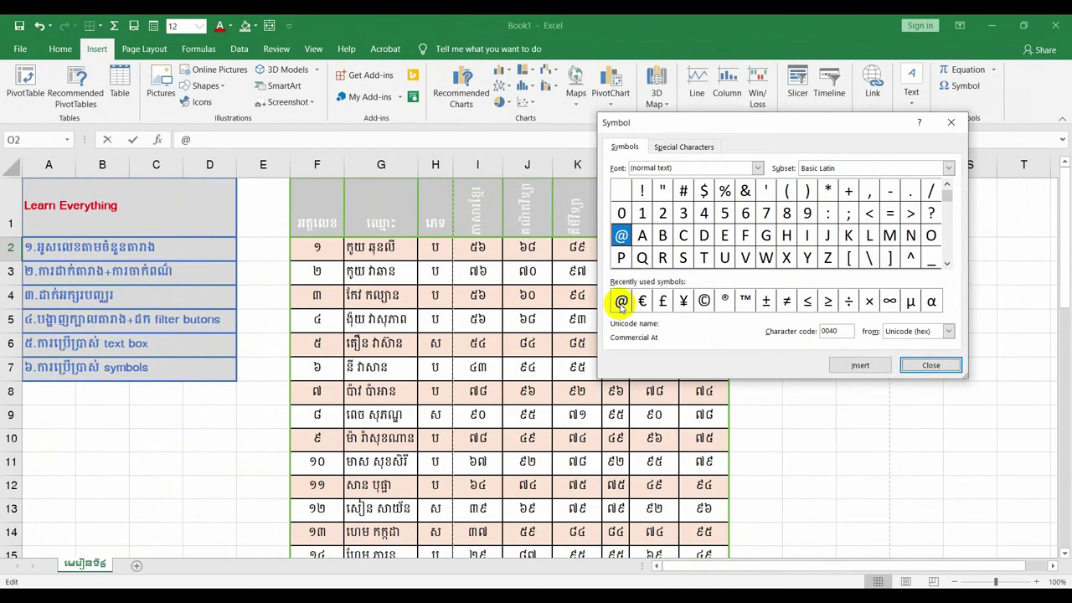
{"action": "left_click", "coordinate": [620, 302]}
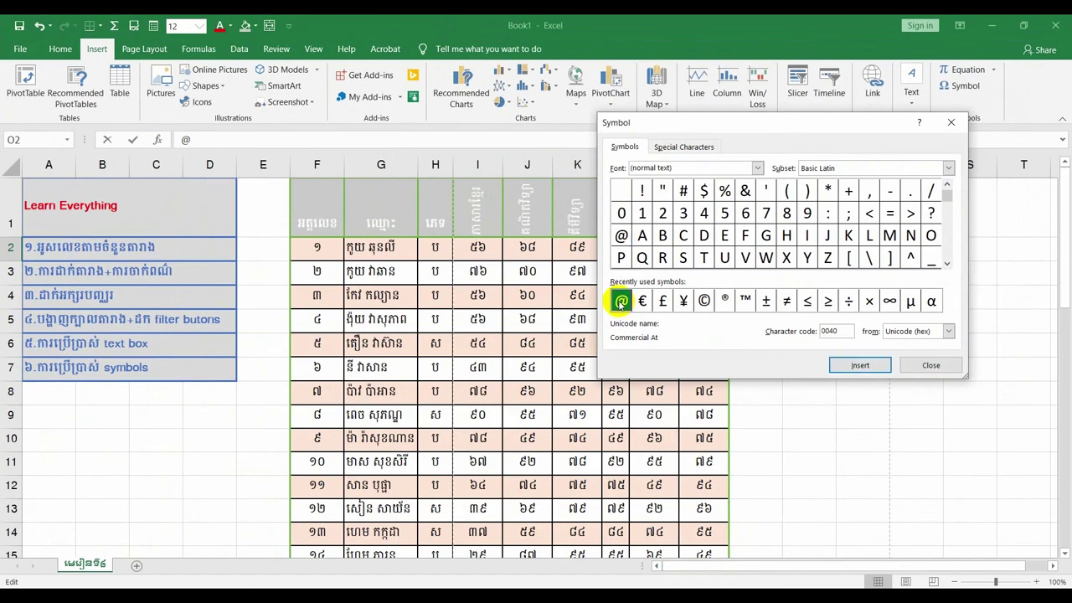
{"action": "left_click_drag", "start_coordinate": [739, 129], "coordinate": [351, 168]}
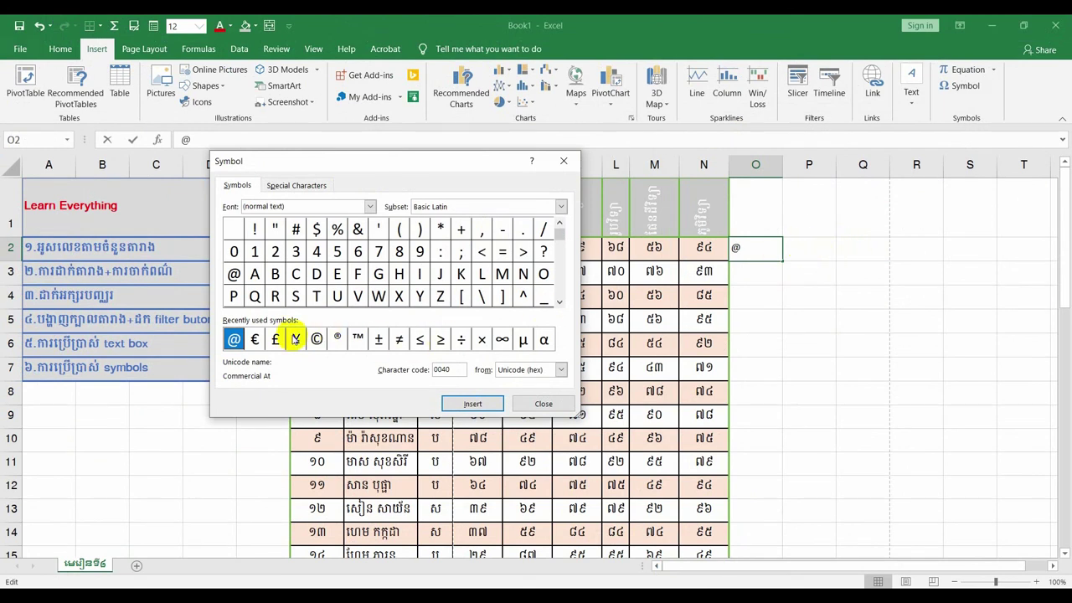
Browse the recently used symbols, add the × multiplication sign to O2, and close the dialog.
{"action": "left_click", "coordinate": [255, 340]}
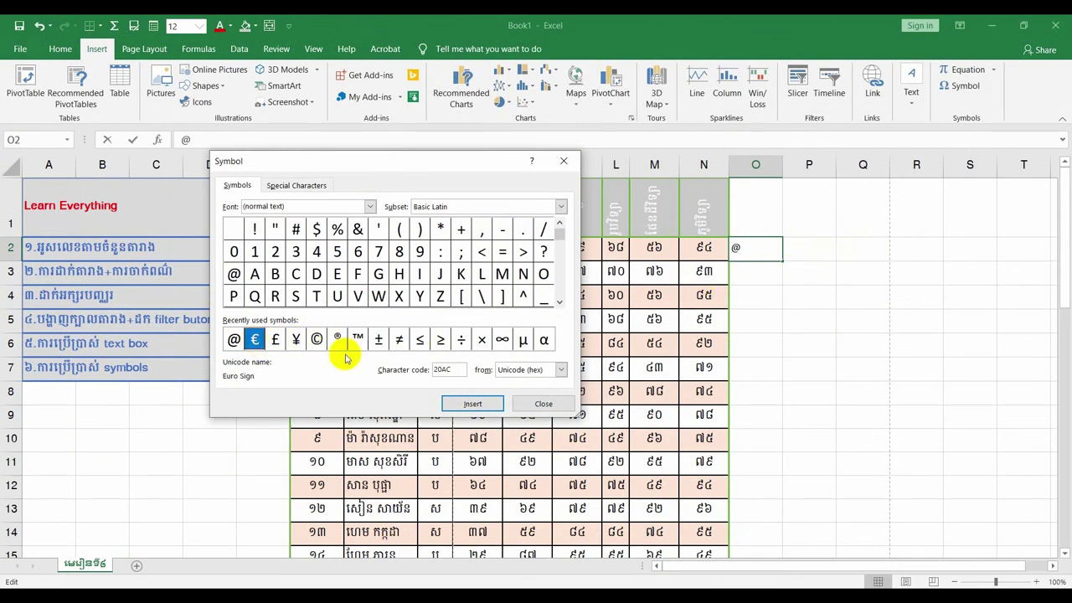
{"action": "left_click", "coordinate": [275, 339]}
{"action": "left_click", "coordinate": [316, 339]}
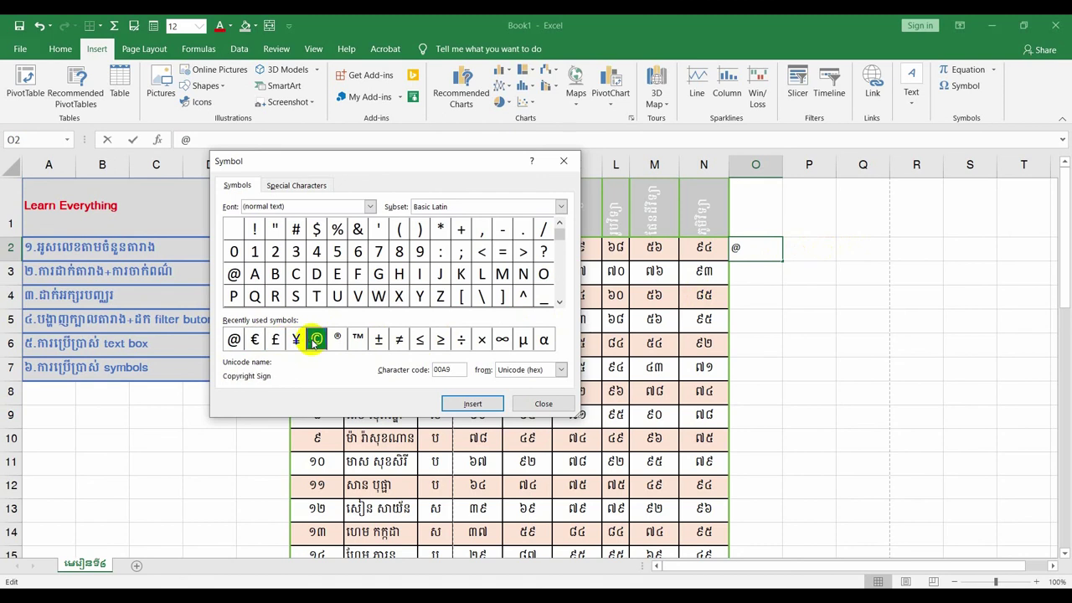
{"action": "left_click", "coordinate": [337, 339]}
{"action": "left_click", "coordinate": [358, 339]}
{"action": "left_click", "coordinate": [379, 339]}
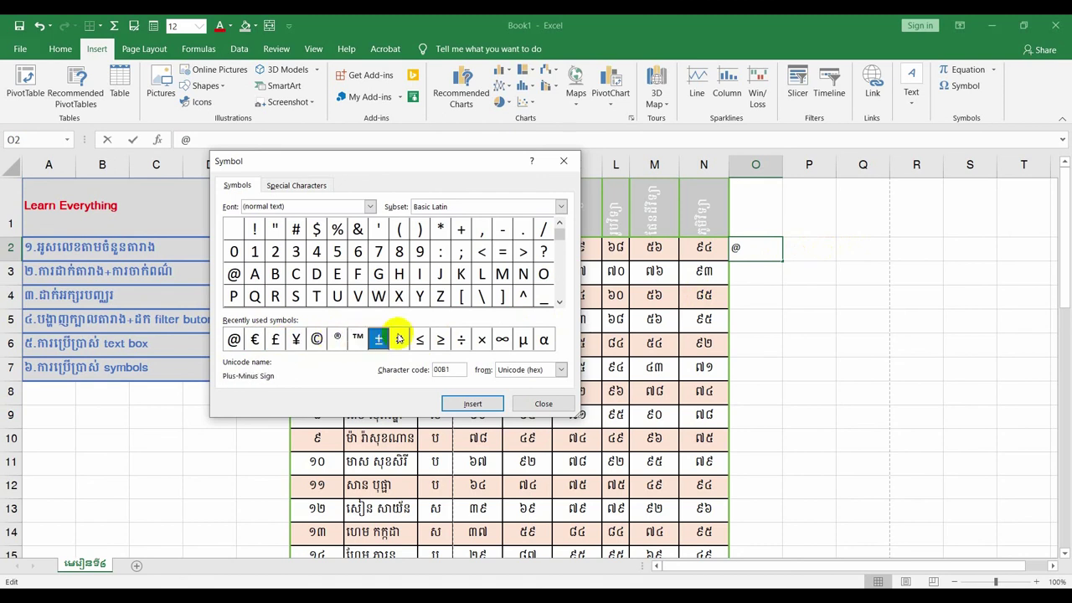
{"action": "left_click", "coordinate": [400, 339]}
{"action": "left_click", "coordinate": [418, 340]}
{"action": "left_click", "coordinate": [441, 339]}
{"action": "left_click", "coordinate": [461, 339]}
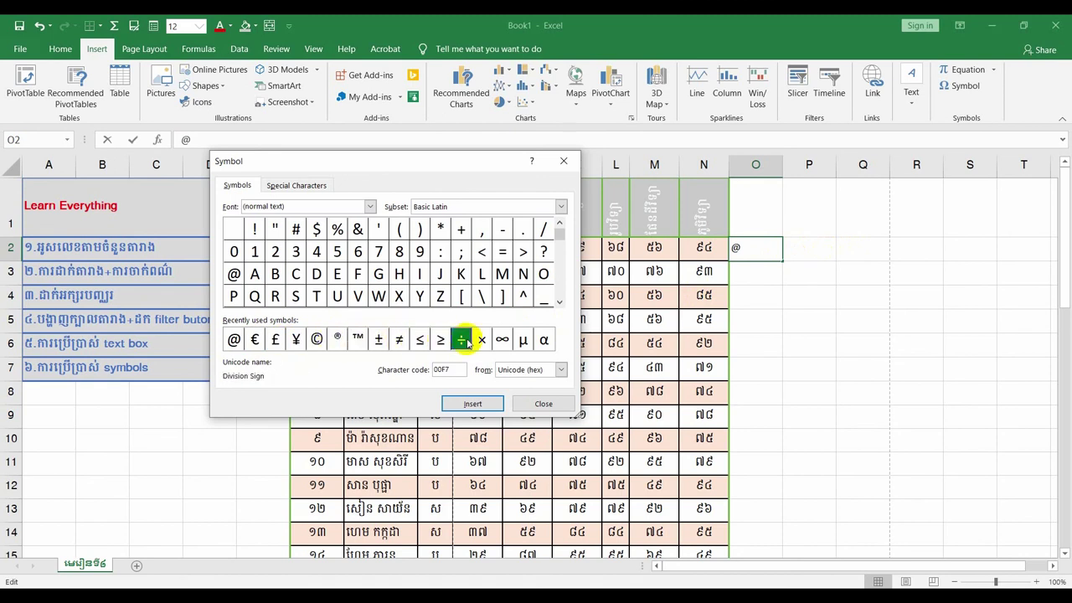
{"action": "left_click", "coordinate": [481, 339]}
{"action": "left_click", "coordinate": [503, 339]}
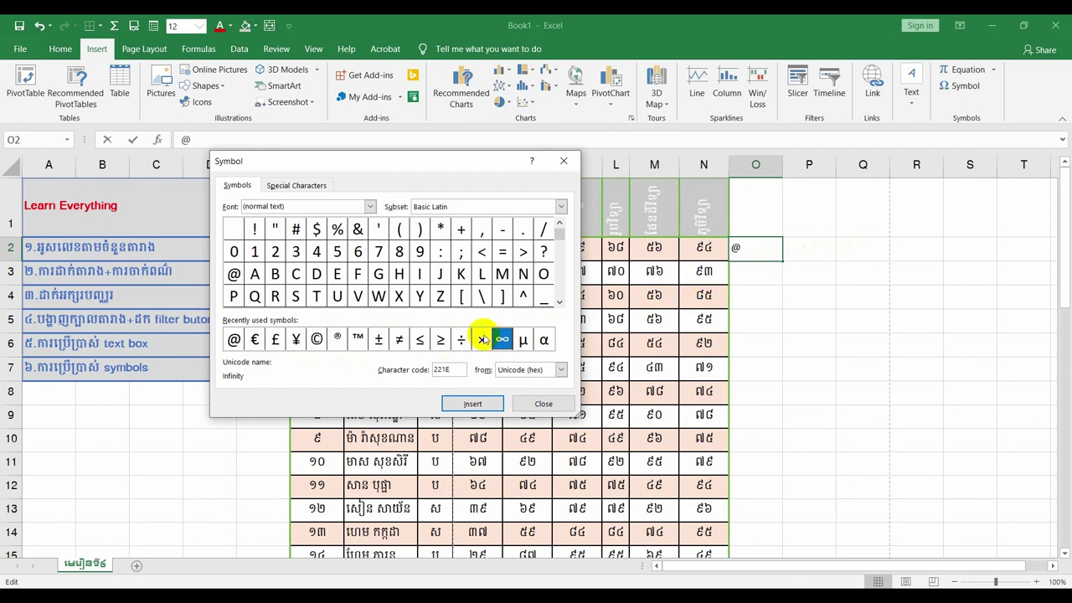
{"action": "left_click", "coordinate": [483, 339]}
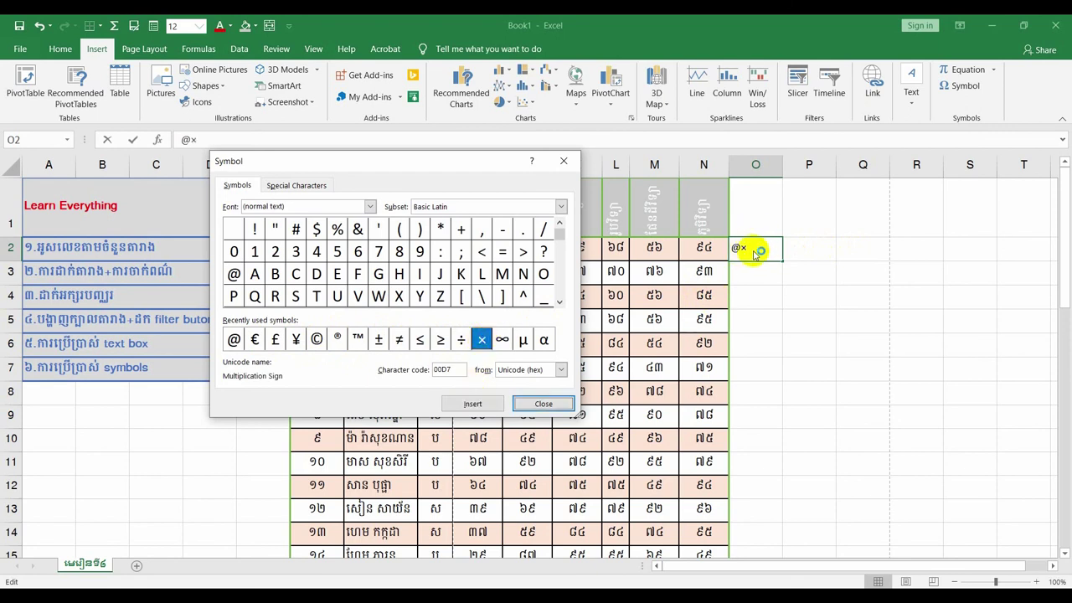
{"action": "left_click", "coordinate": [544, 405]}
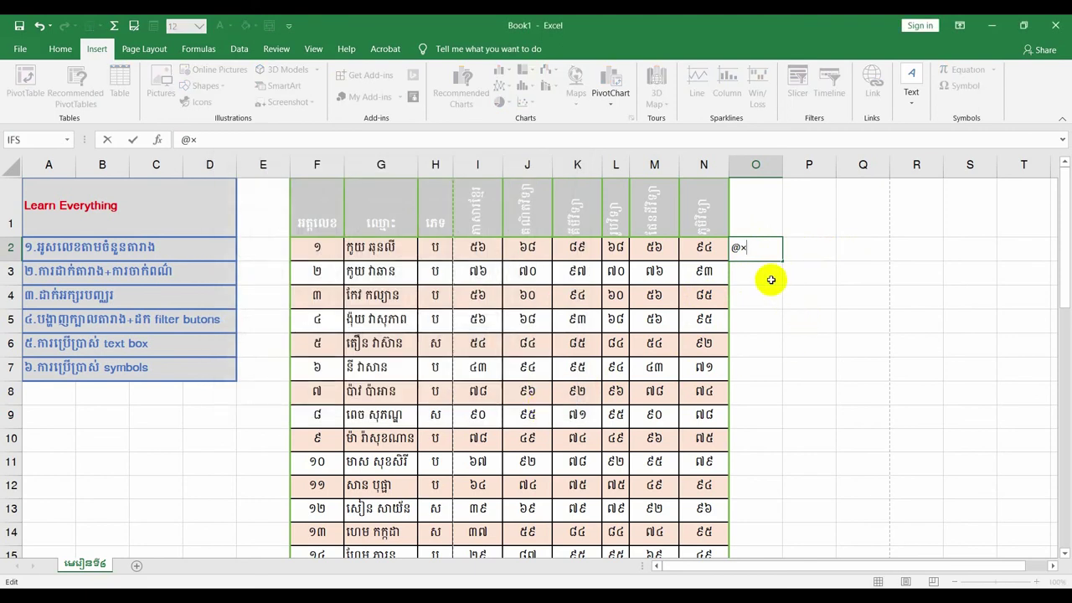
Replace O2's symbols with an = entry, drop the Q2 reference, and move to Q2.
{"action": "key", "text": "BackSpace"}
{"action": "key", "text": "BackSpace"}
{"action": "type", "text": "="}
{"action": "left_click", "coordinate": [858, 247]}
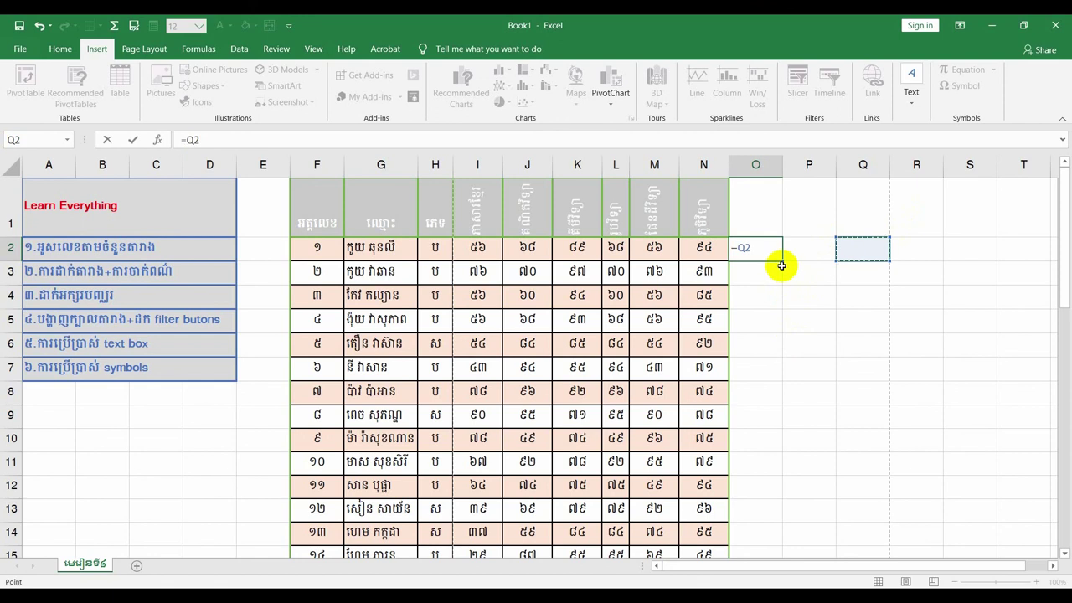
{"action": "key", "text": "BackSpace"}
{"action": "key", "text": "BackSpace"}
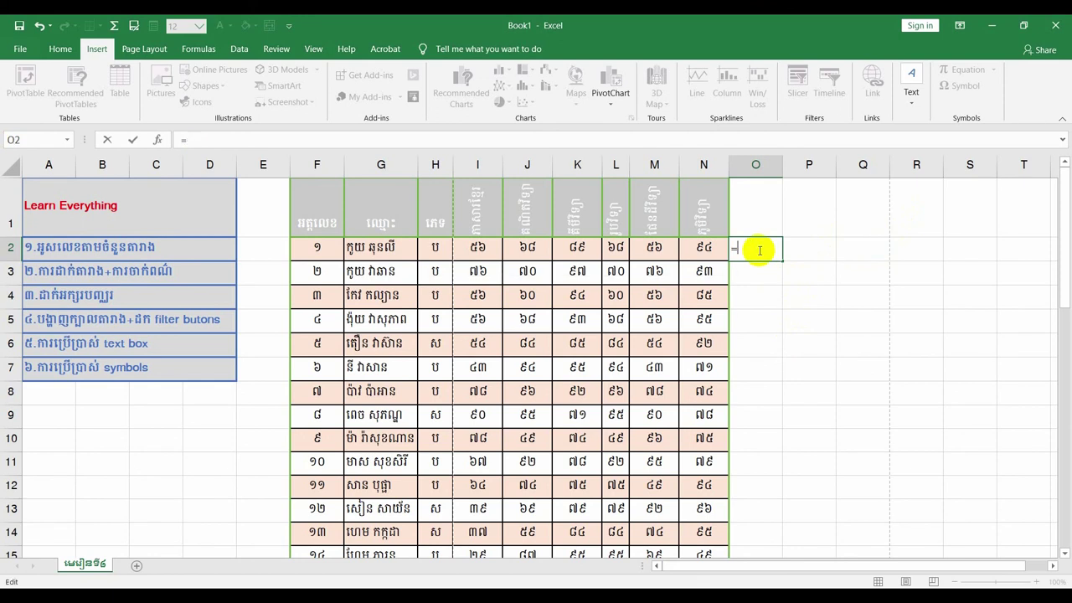
{"action": "left_click", "coordinate": [847, 251]}
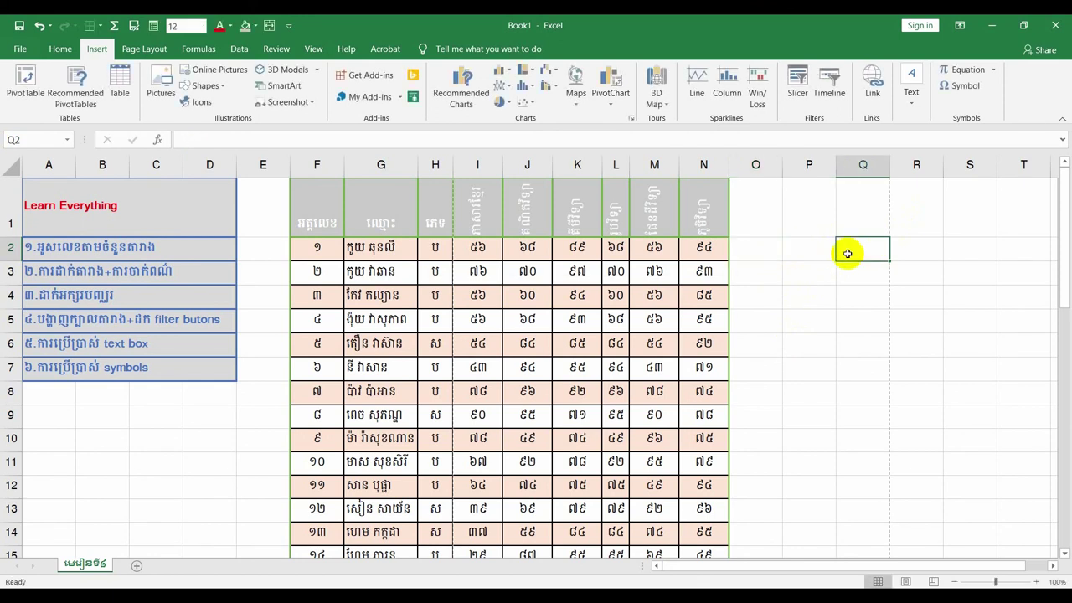
Insert the ∞ symbol into Q2 from the Symbol dialog, then close the dialog.
{"action": "left_click", "coordinate": [978, 87]}
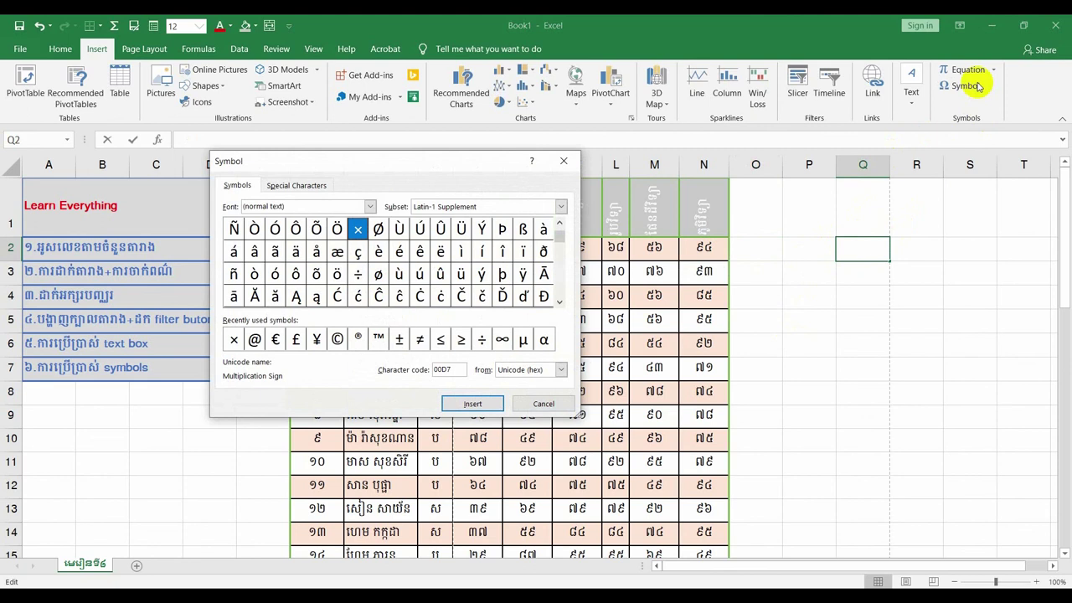
{"action": "left_click", "coordinate": [501, 340]}
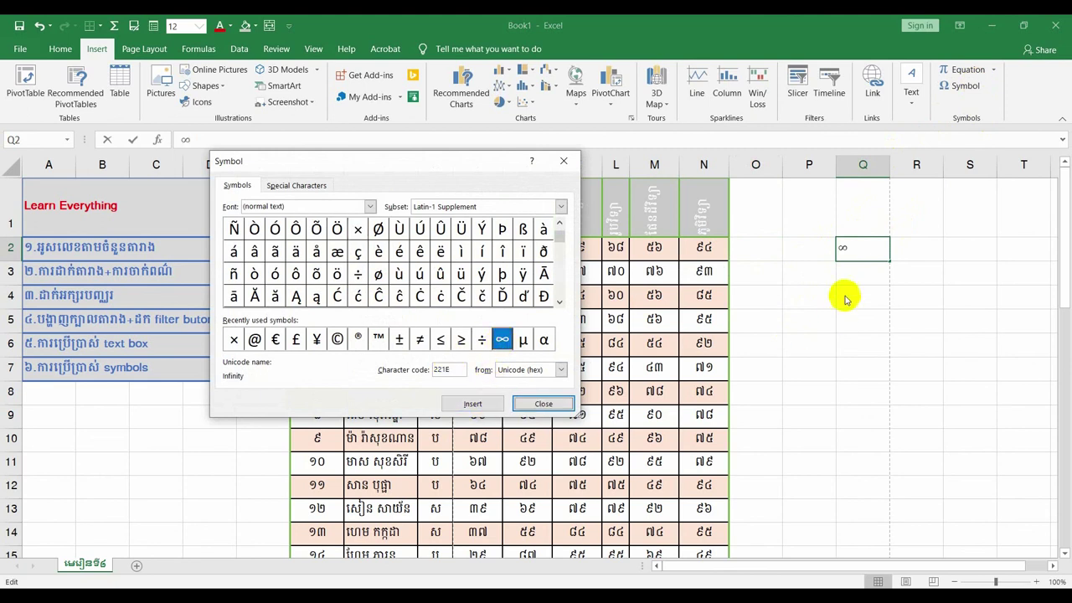
{"action": "left_click", "coordinate": [563, 160]}
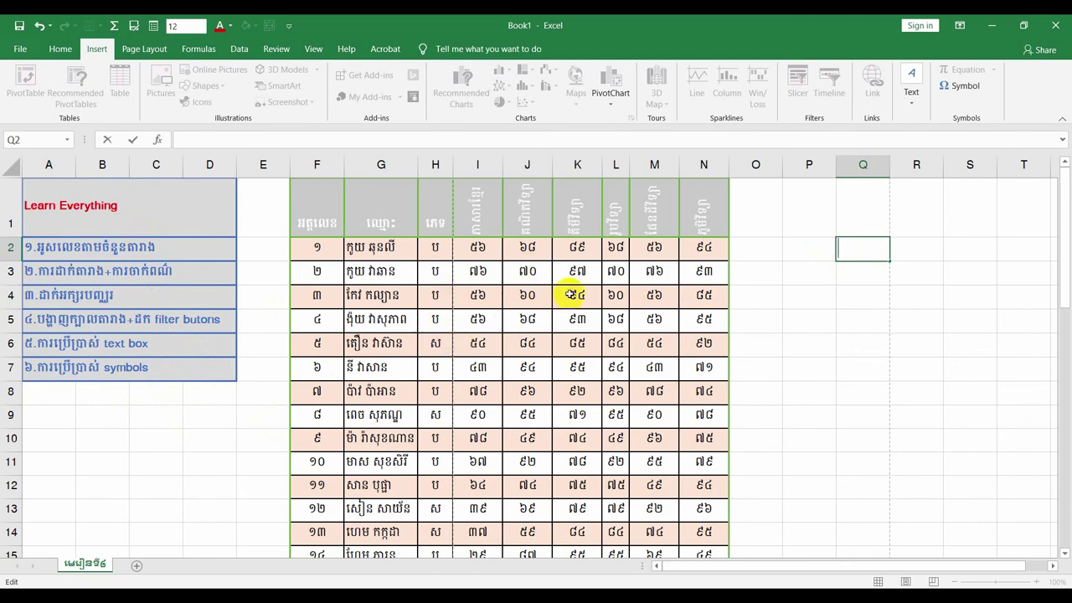
{"action": "scroll", "coordinate": [510, 276], "scroll_direction": "down", "scroll_amount": 3}
{"action": "scroll", "coordinate": [509, 282], "scroll_direction": "down", "scroll_amount": 1}
{"action": "scroll", "coordinate": [513, 280], "scroll_direction": "up", "scroll_amount": 4}
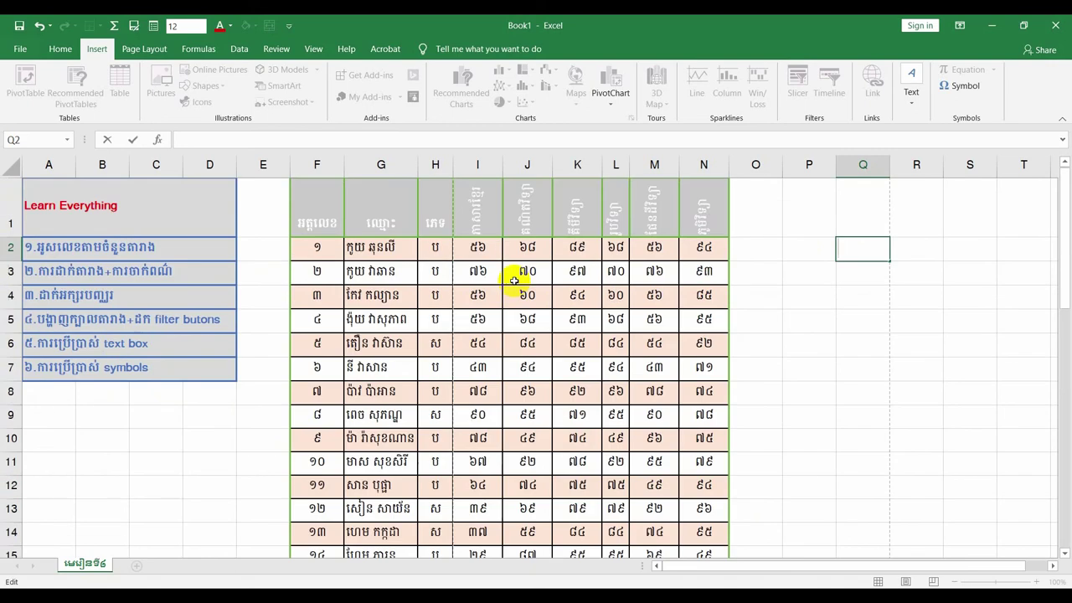
{"action": "scroll", "coordinate": [513, 280], "scroll_direction": "down", "scroll_amount": 1}
{"action": "scroll", "coordinate": [513, 281], "scroll_direction": "up", "scroll_amount": 1}
{"action": "scroll", "coordinate": [514, 281], "scroll_direction": "down", "scroll_amount": 1}
{"action": "scroll", "coordinate": [514, 281], "scroll_direction": "down", "scroll_amount": 1}
{"action": "scroll", "coordinate": [515, 251], "scroll_direction": "up", "scroll_amount": 1}
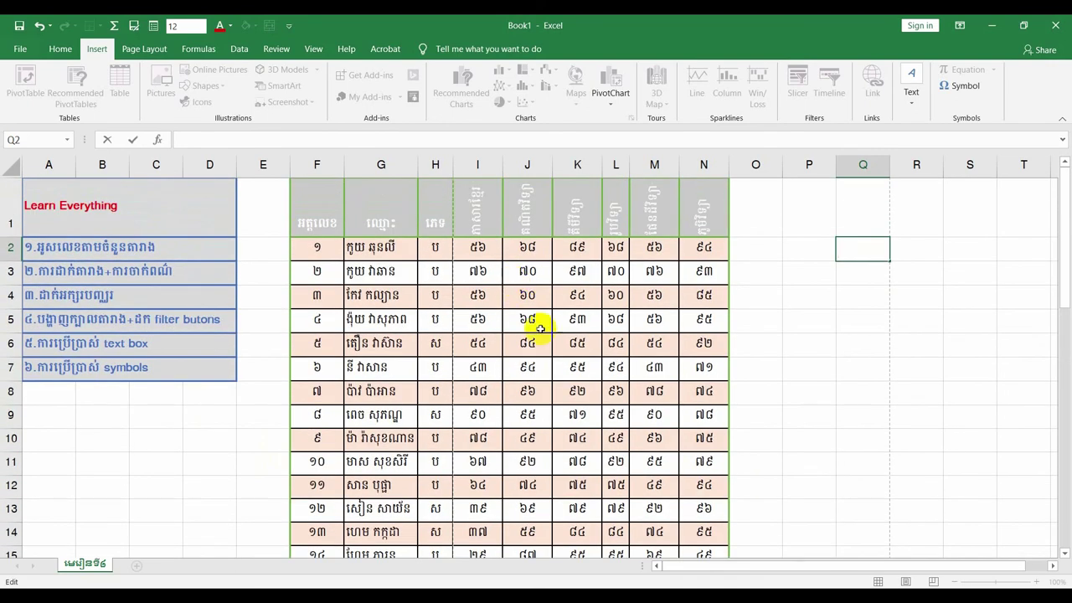